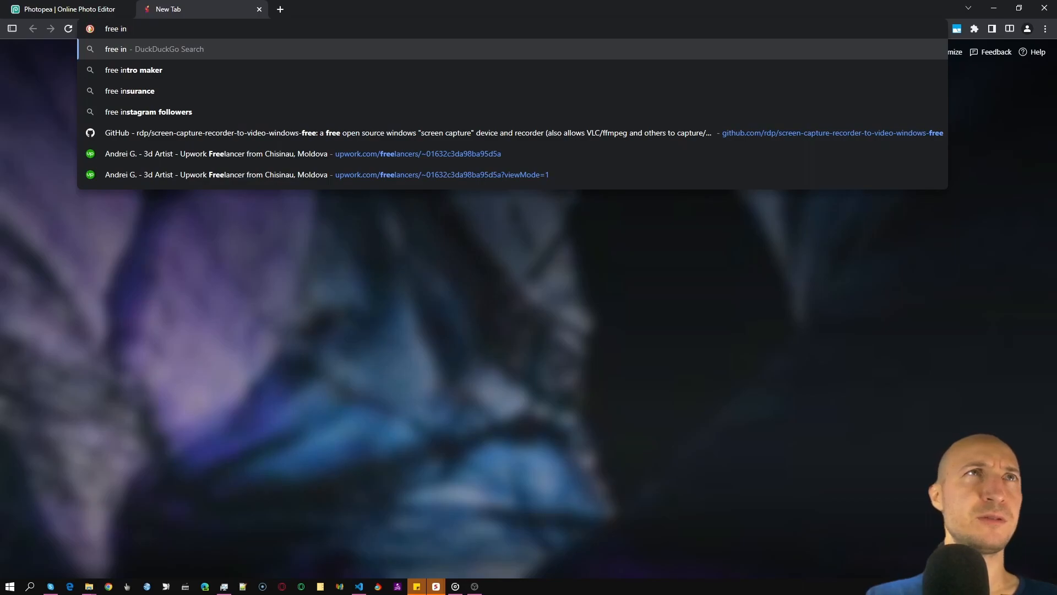
Open Pixabay from a web search for "free images" and search its library for "plate".
key(Return)
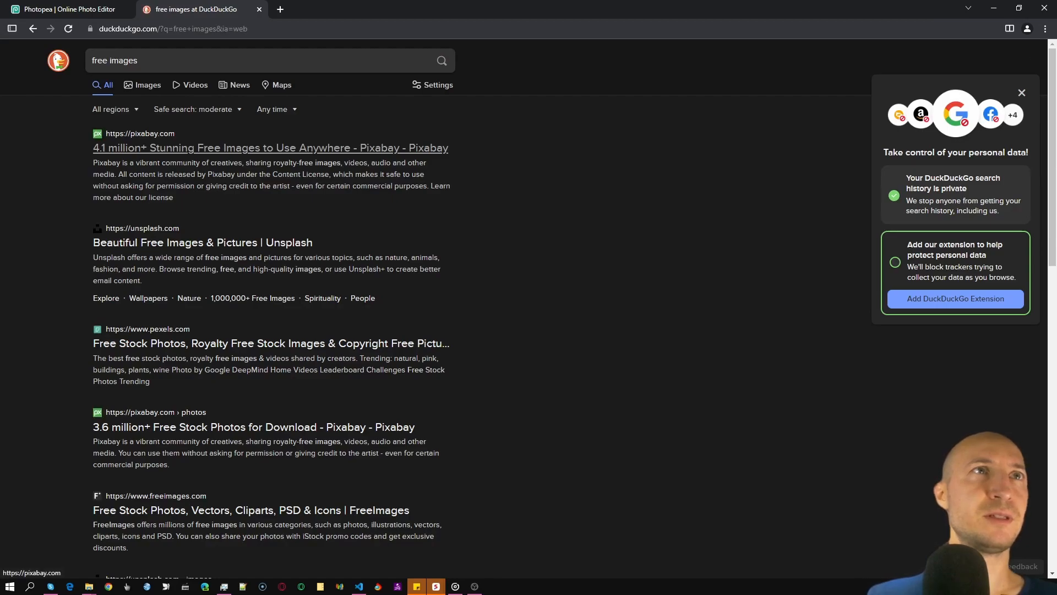
click(253, 148)
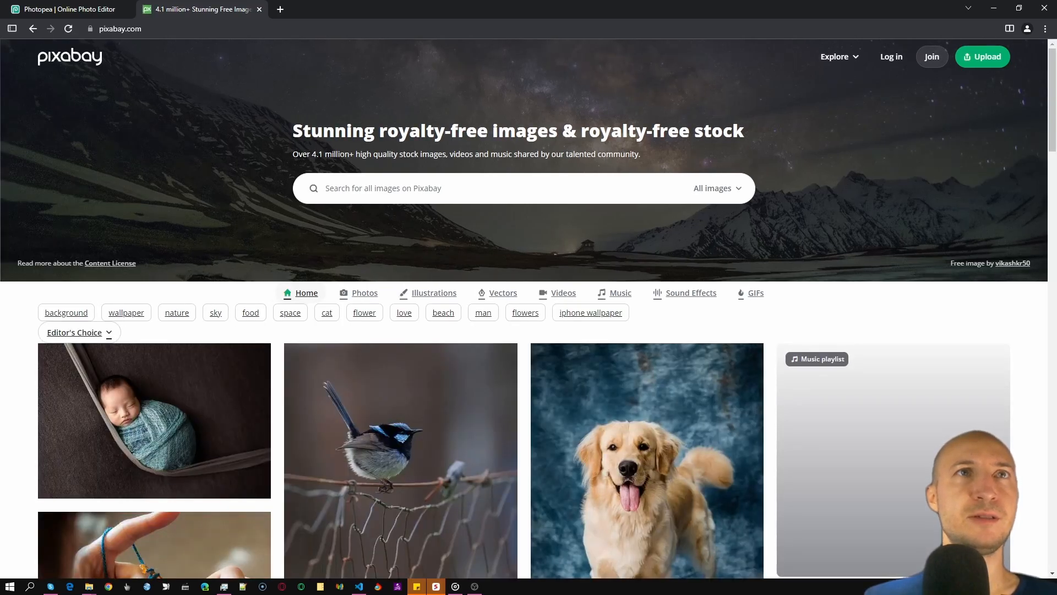
click(328, 188)
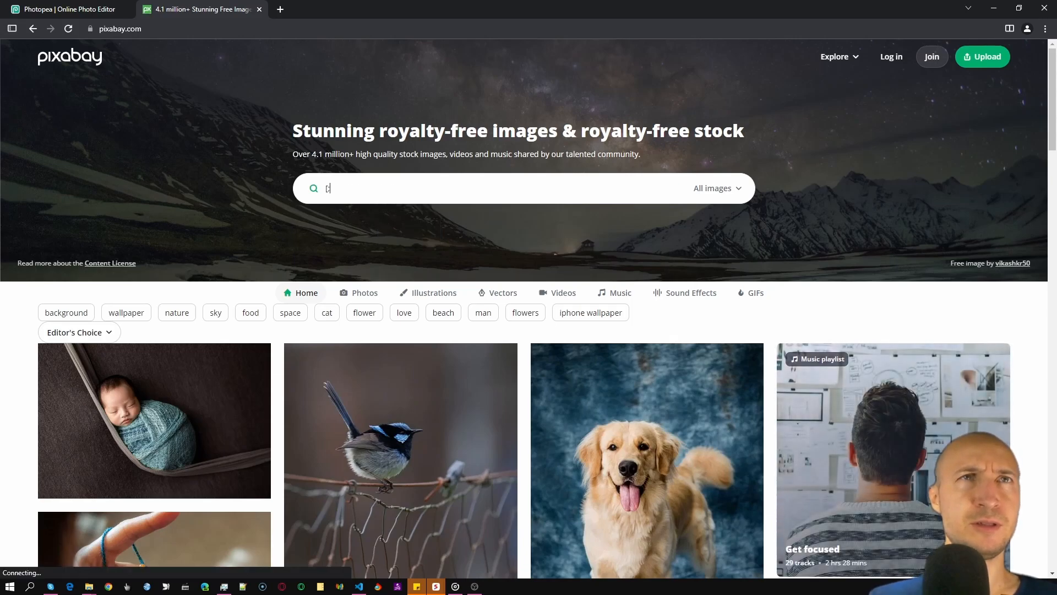
text(plate)
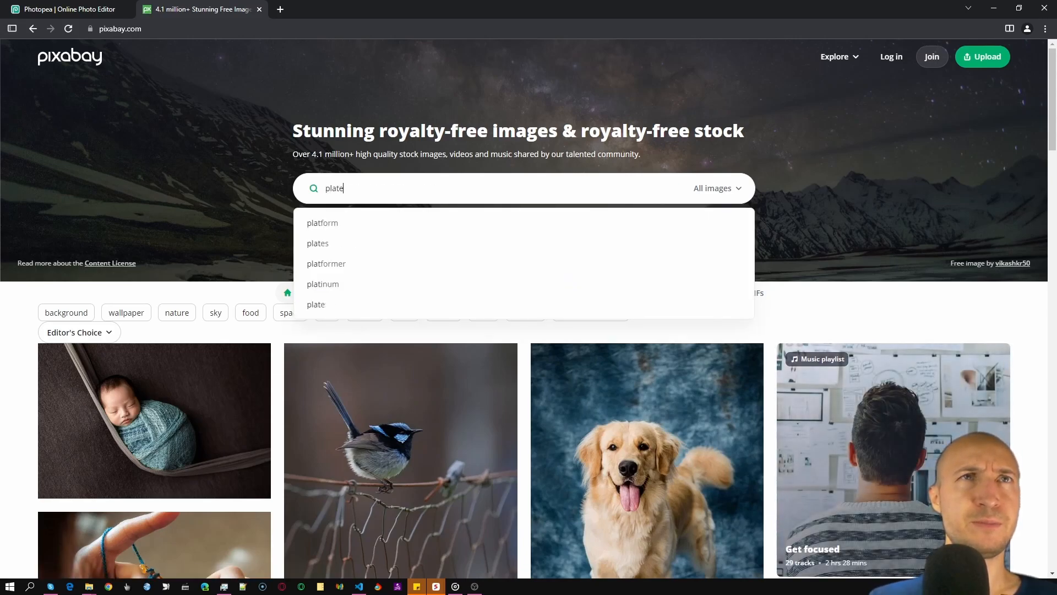
key(Return)
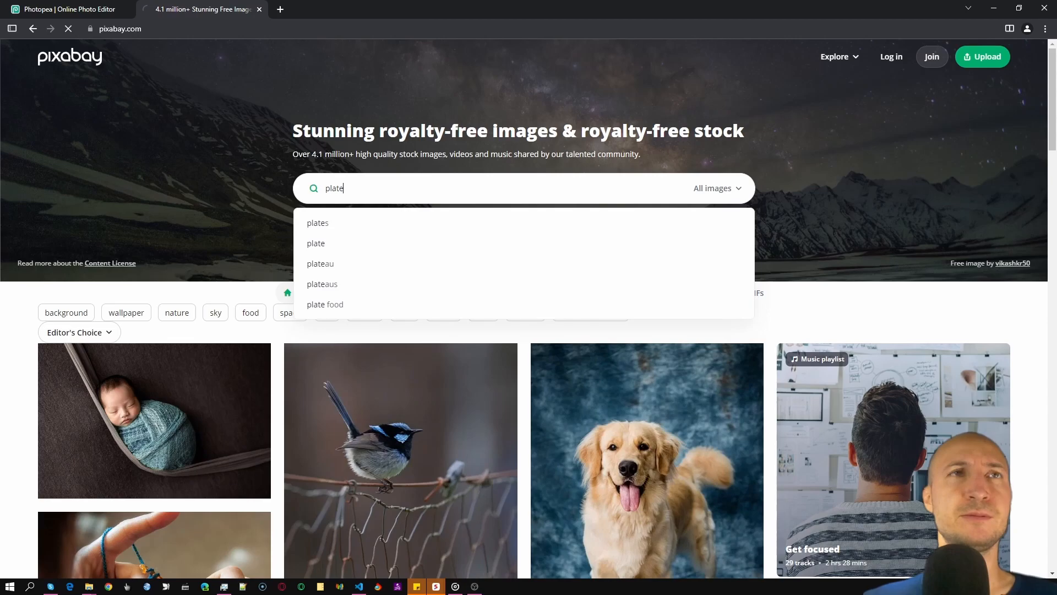
Open the photo of the layered cake piece on a white plate and bring it into Photopea.
scroll(529, 331, down, 3)
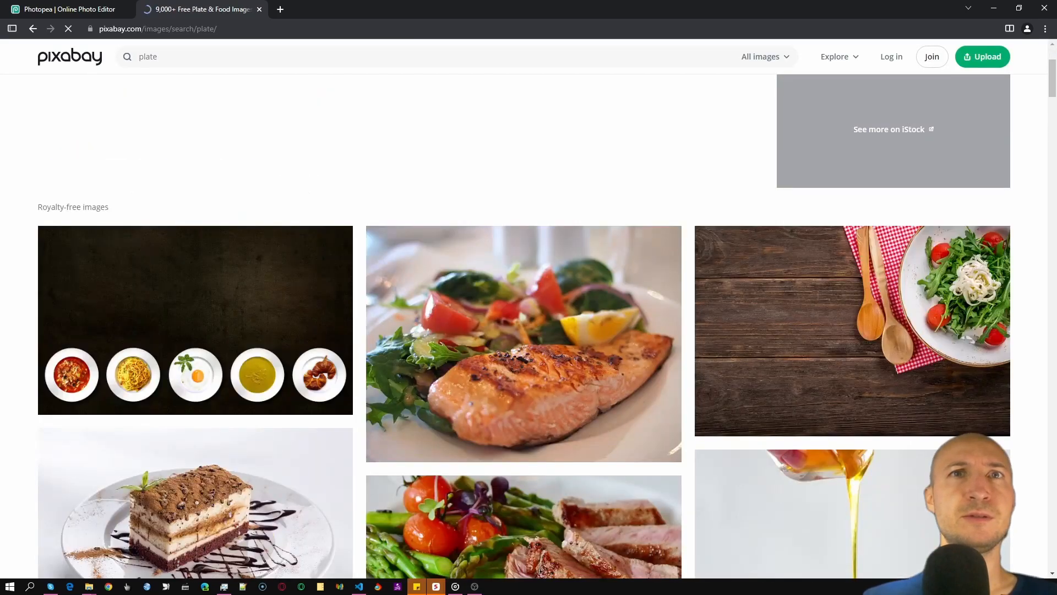
scroll(528, 330, down, 2)
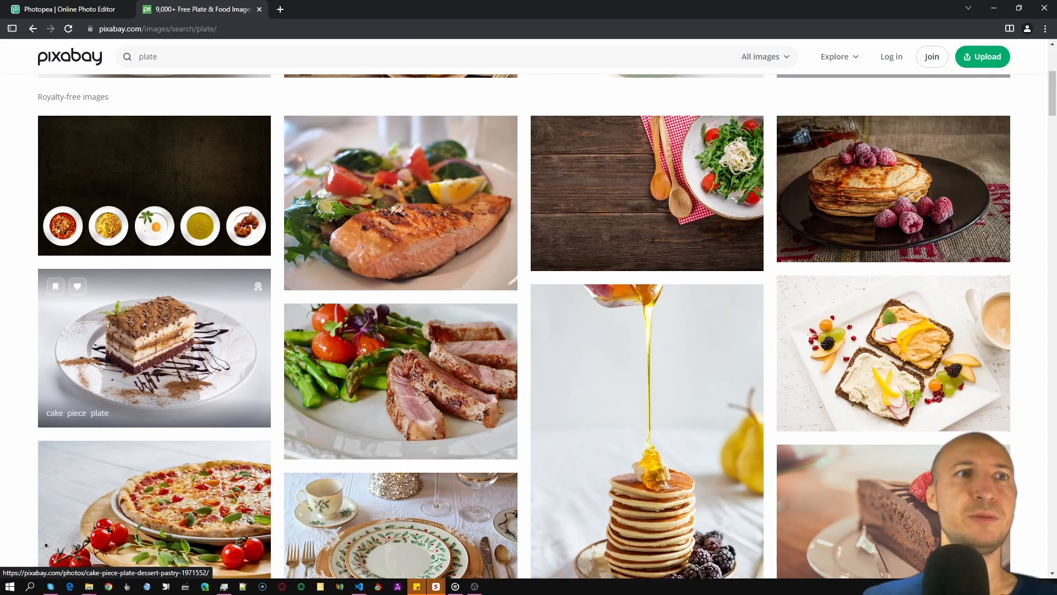
click(165, 348)
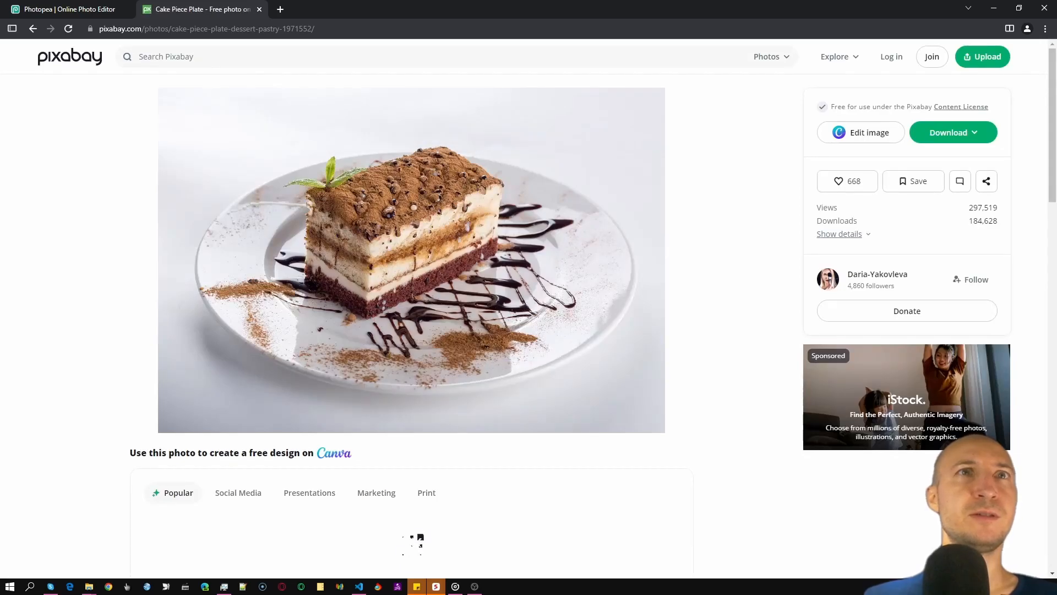
drag(412, 260, 470, 300)
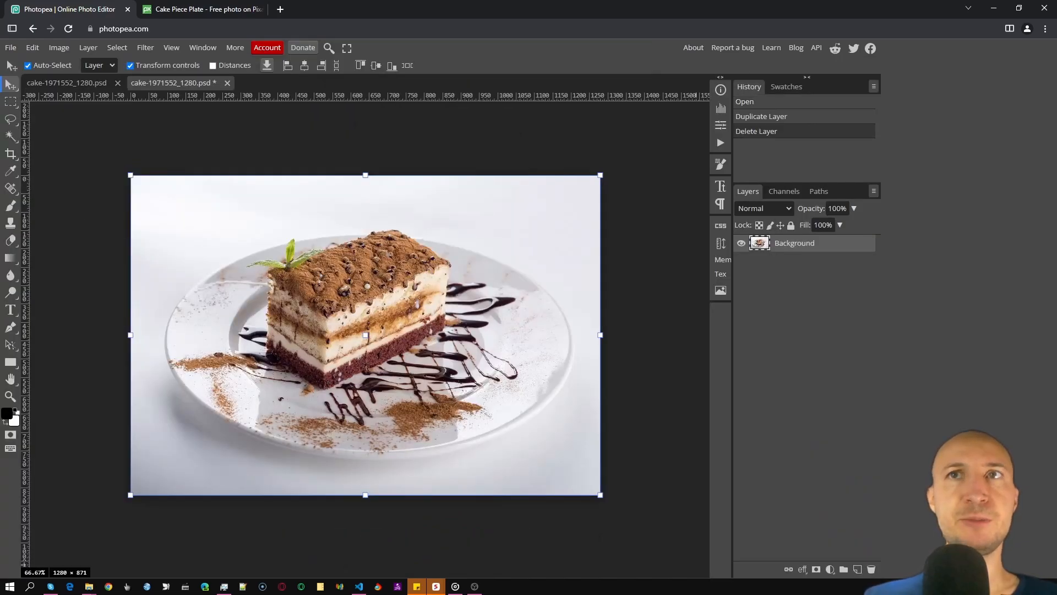
Duplicate the Background layer of the cake image.
right_click(771, 242)
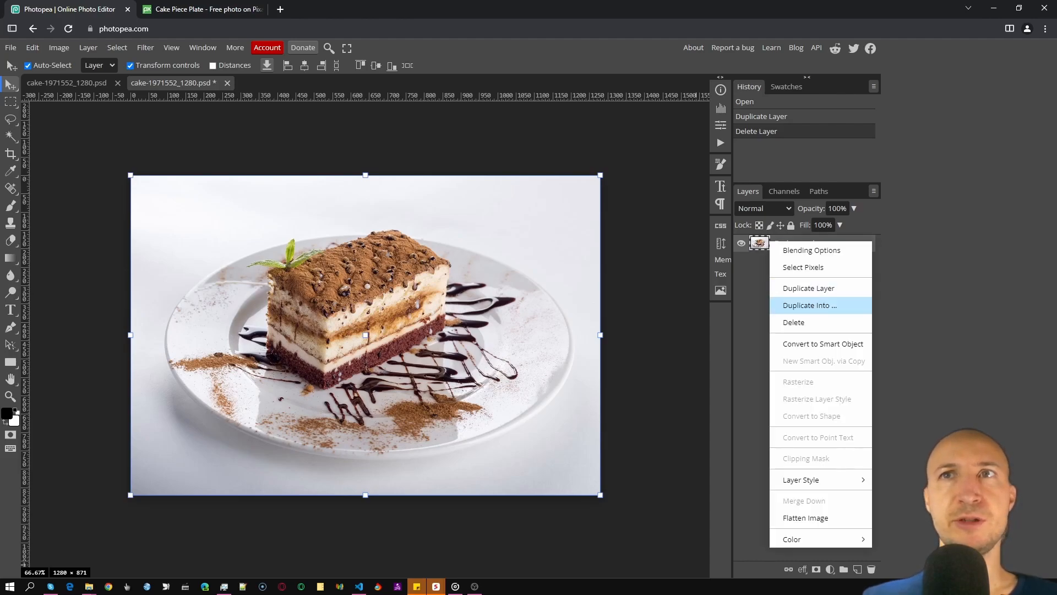
click(809, 288)
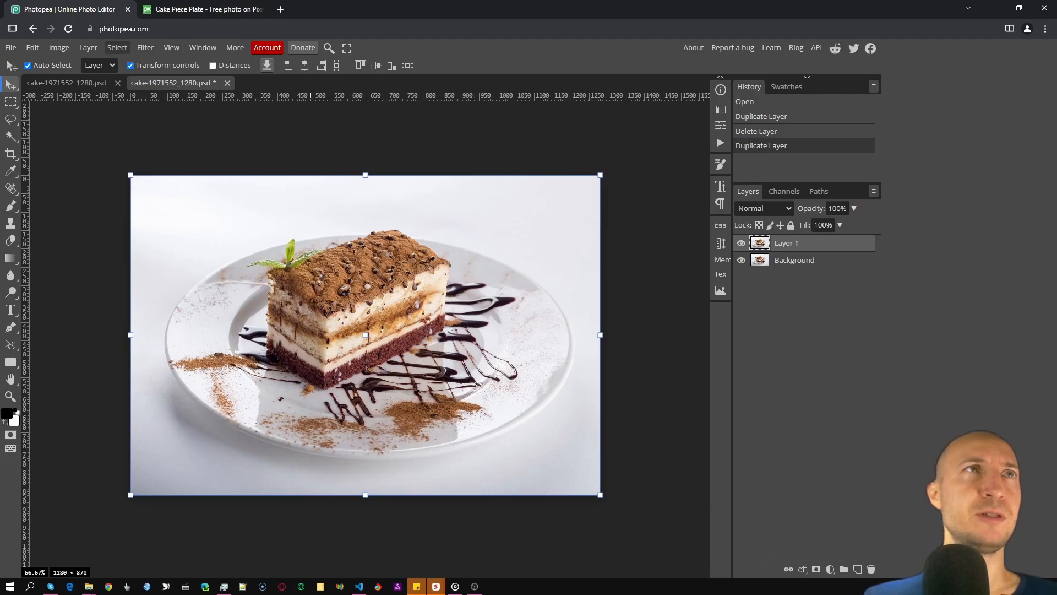
Duplicate Layer 1 once more and delete the extra copy.
click(88, 48)
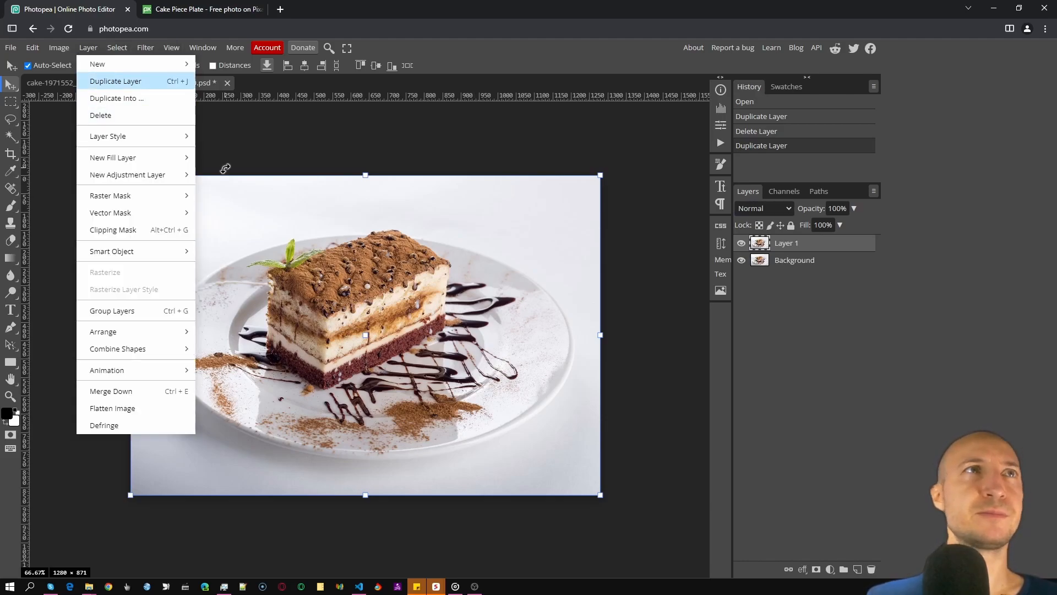
key(ctrl+j)
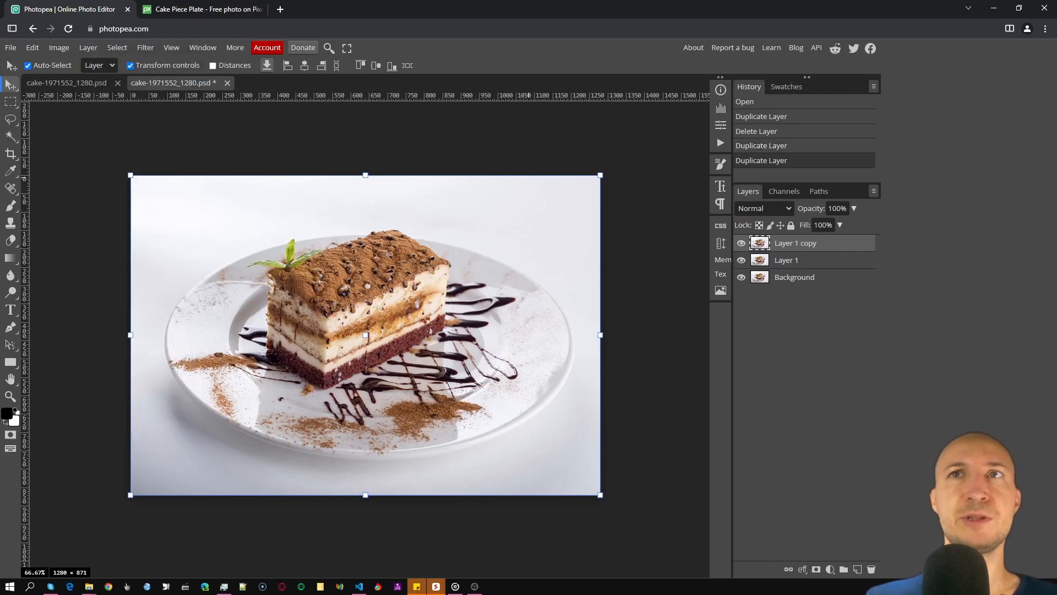
key(Delete)
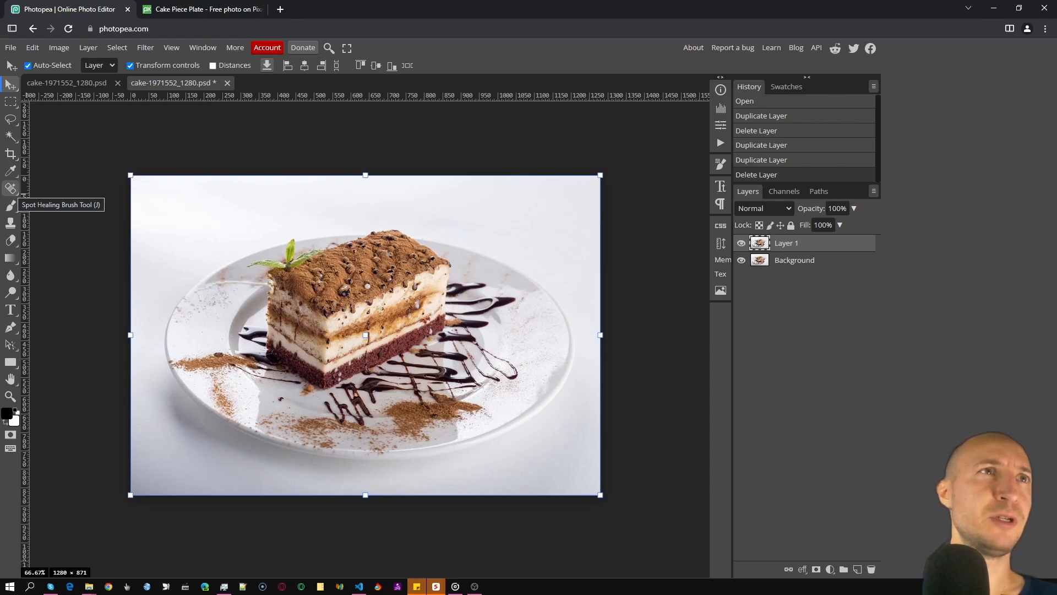
With Magic Replace, outline the upper part of the cake freehand and replace it with the new content "fruits topping".
right_click(11, 189)
click(77, 189)
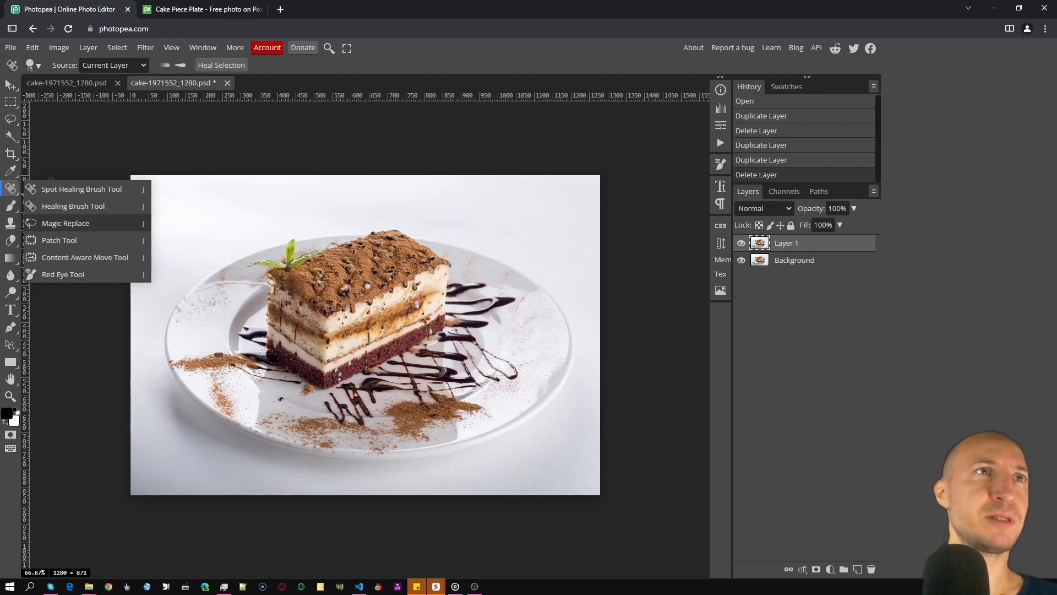
click(65, 223)
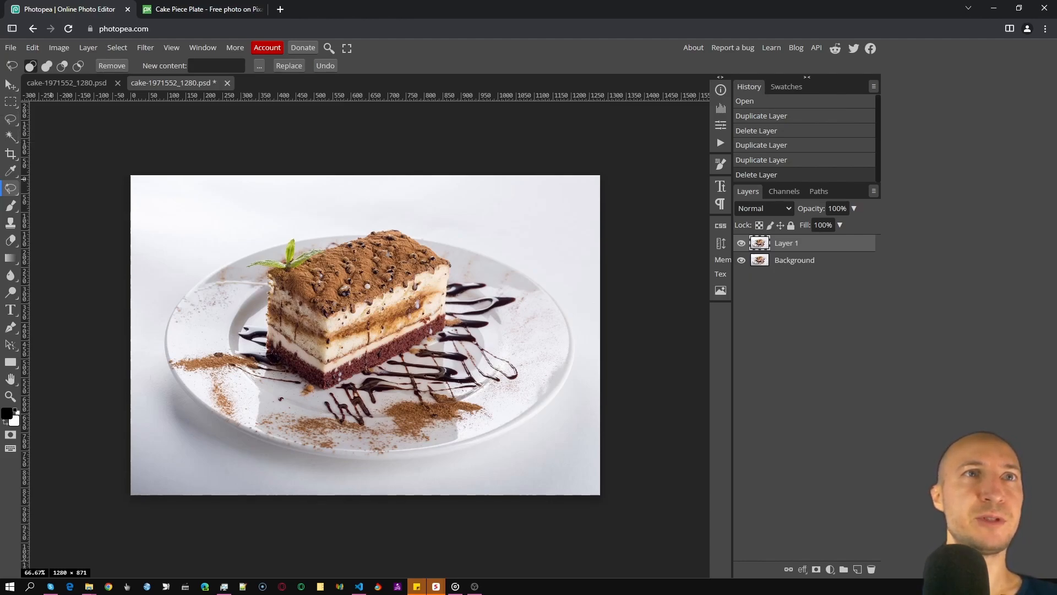
mouse_move(271, 282)
mouse_down()
mouse_move(257, 263)
mouse_move(337, 215)
mouse_move(387, 210)
mouse_move(461, 235)
mouse_move(457, 282)
mouse_move(408, 315)
mouse_move(296, 330)
mouse_move(262, 288)
mouse_move(258, 256)
mouse_up()
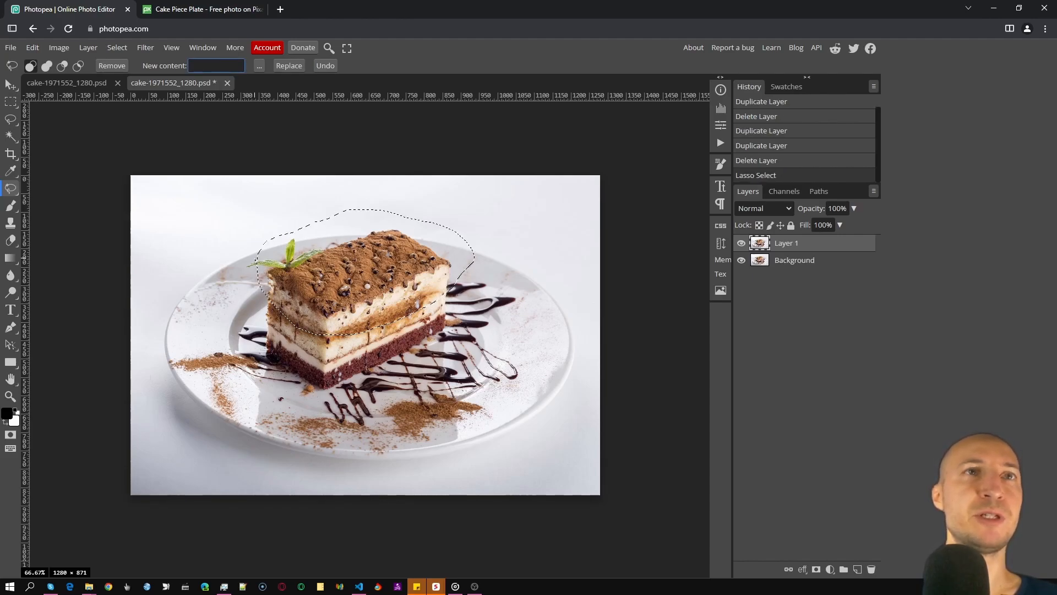
click(217, 65)
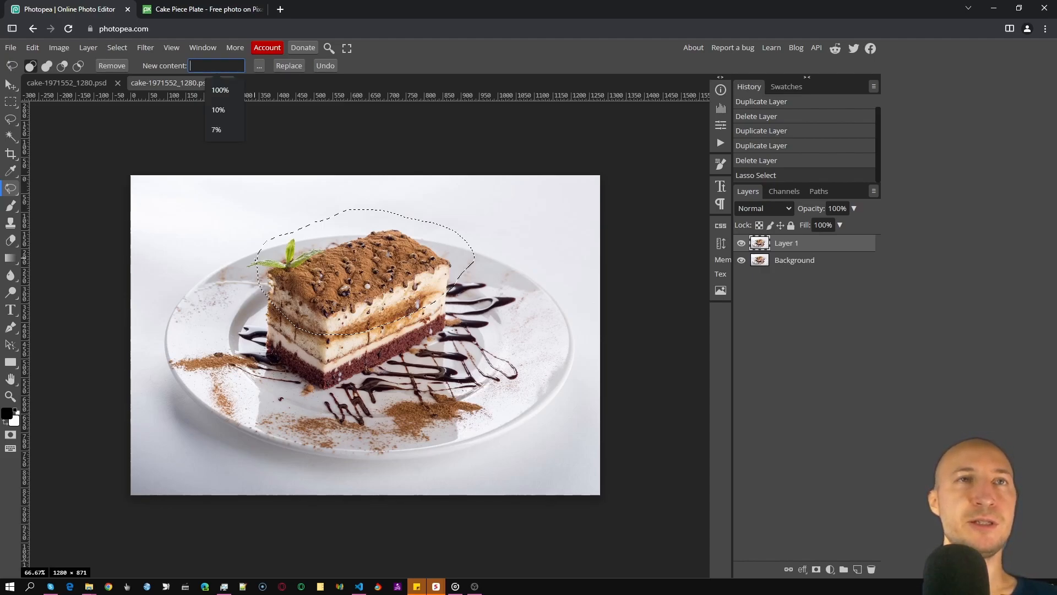
text(fruits)
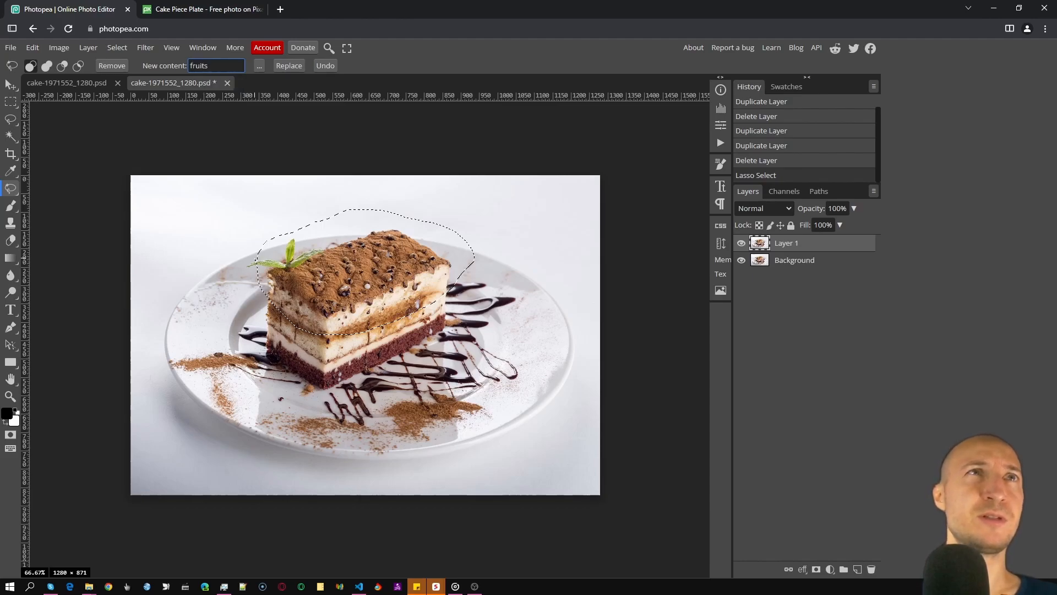
text( topping)
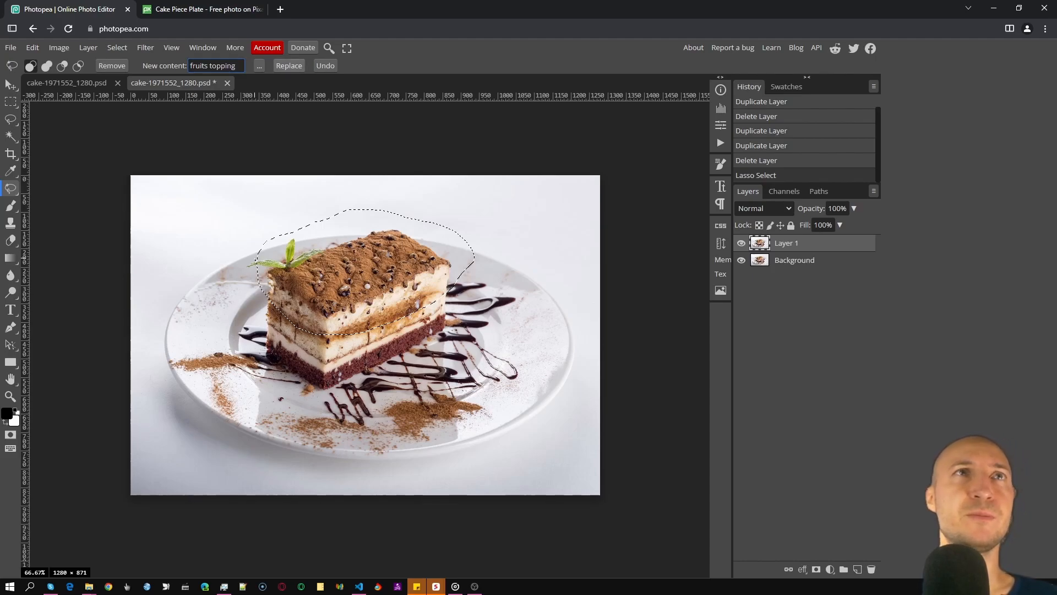
key(Return)
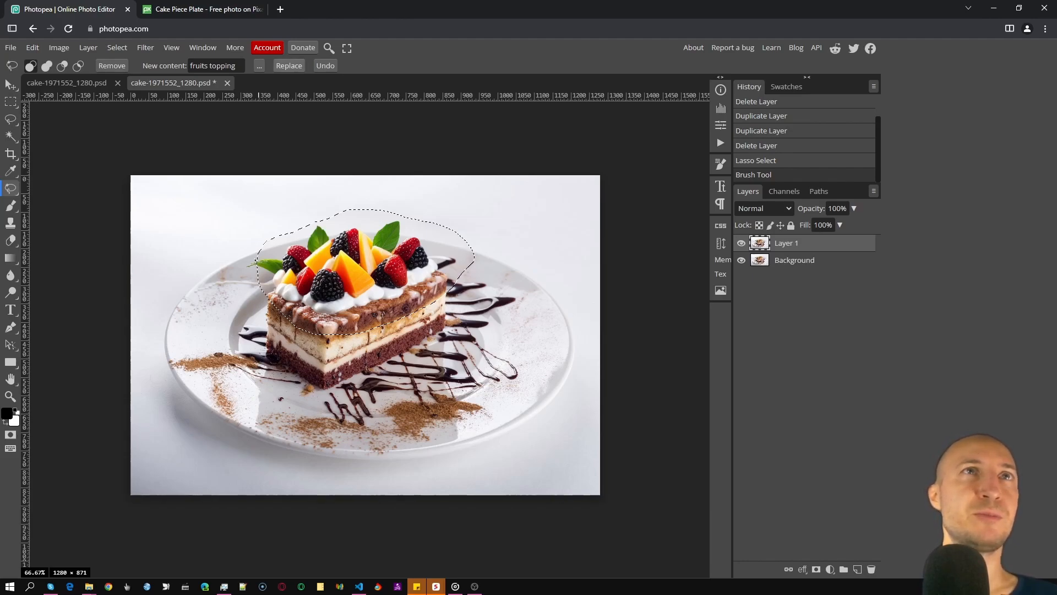
Generate another variation of the fruits topping in the same selection and deselect the area.
click(289, 66)
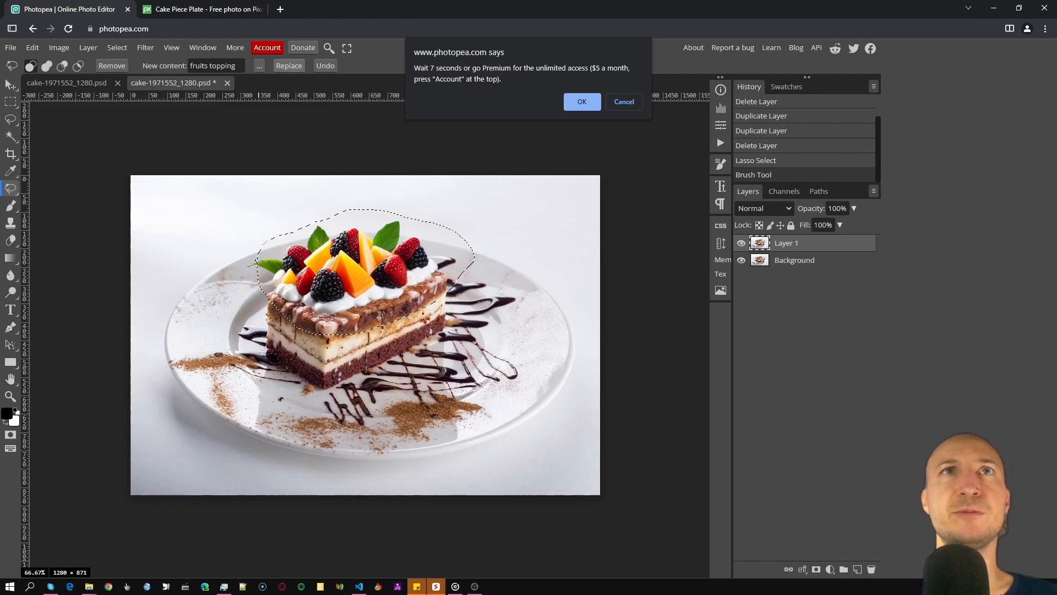
drag(591, 68, 623, 68)
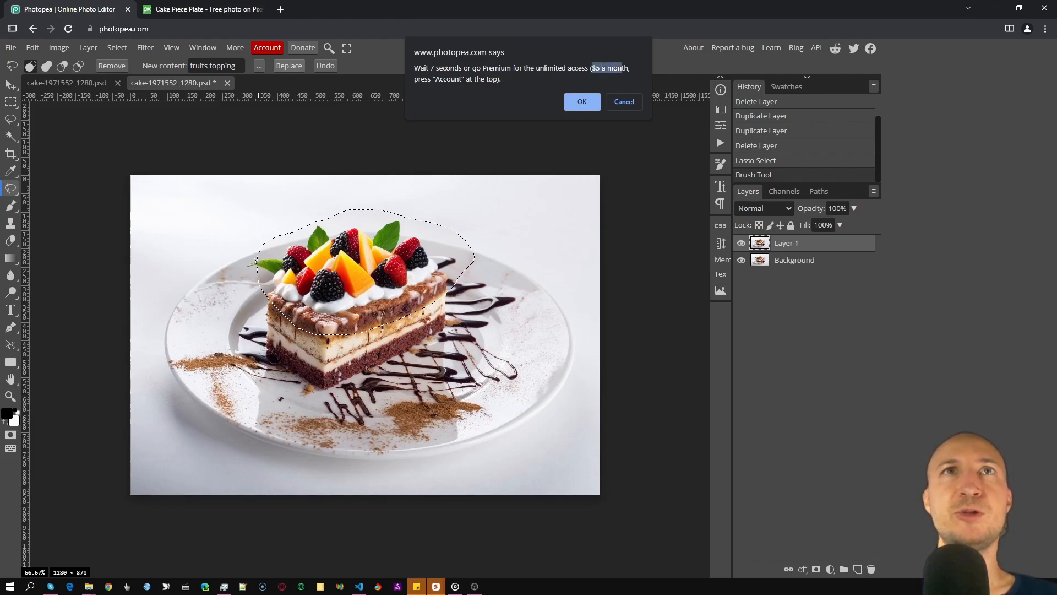
click(582, 101)
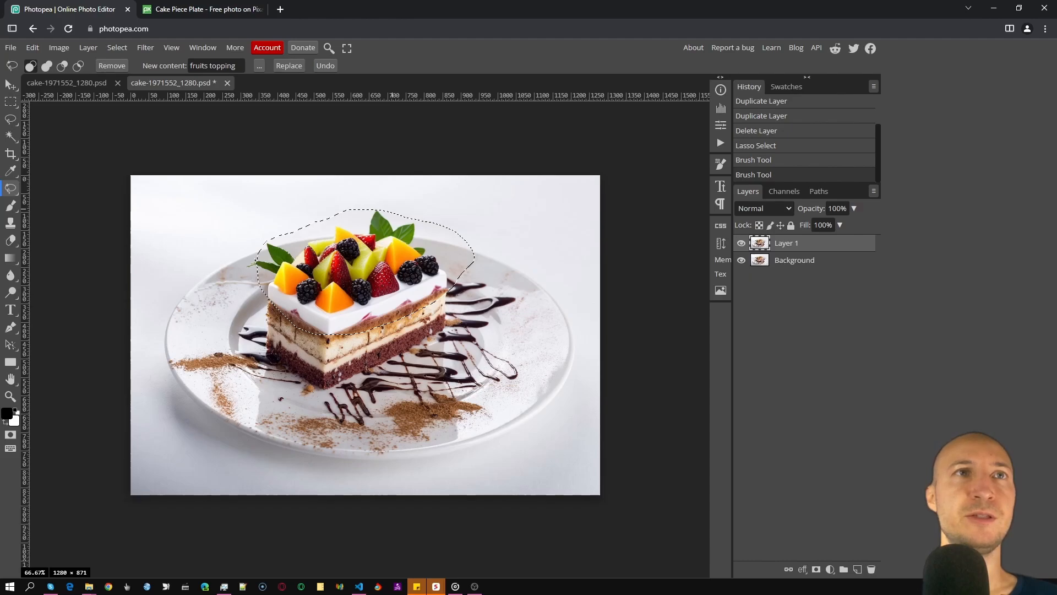
key(ctrl+d)
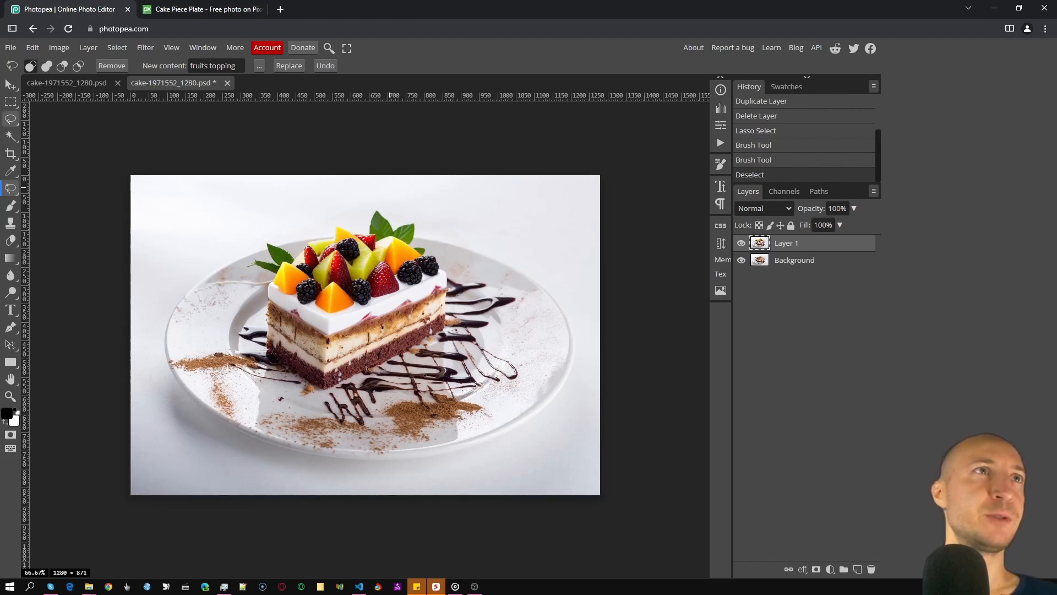
Draw a closed Polygonal Lasso selection around the whole cake and the sauce and cocoa on the plate's middle.
click(11, 119)
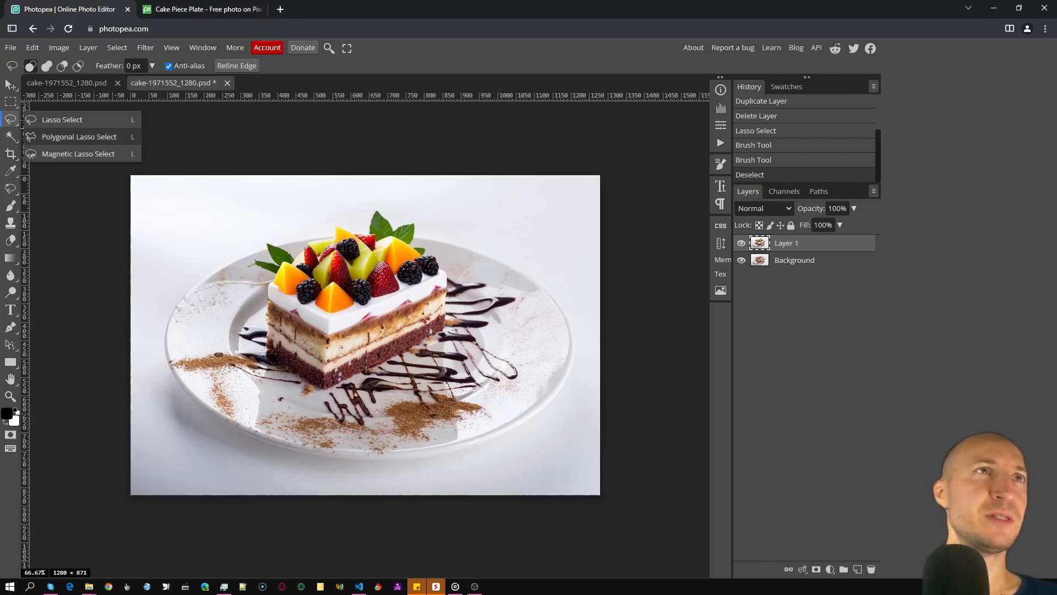
click(74, 137)
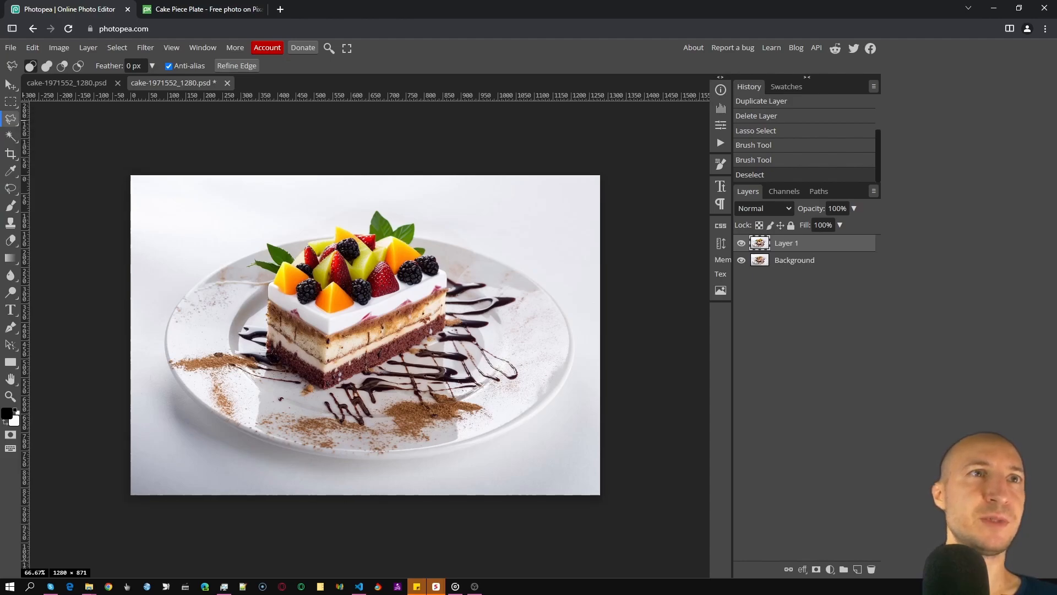
click(189, 334)
click(247, 223)
click(416, 193)
click(489, 272)
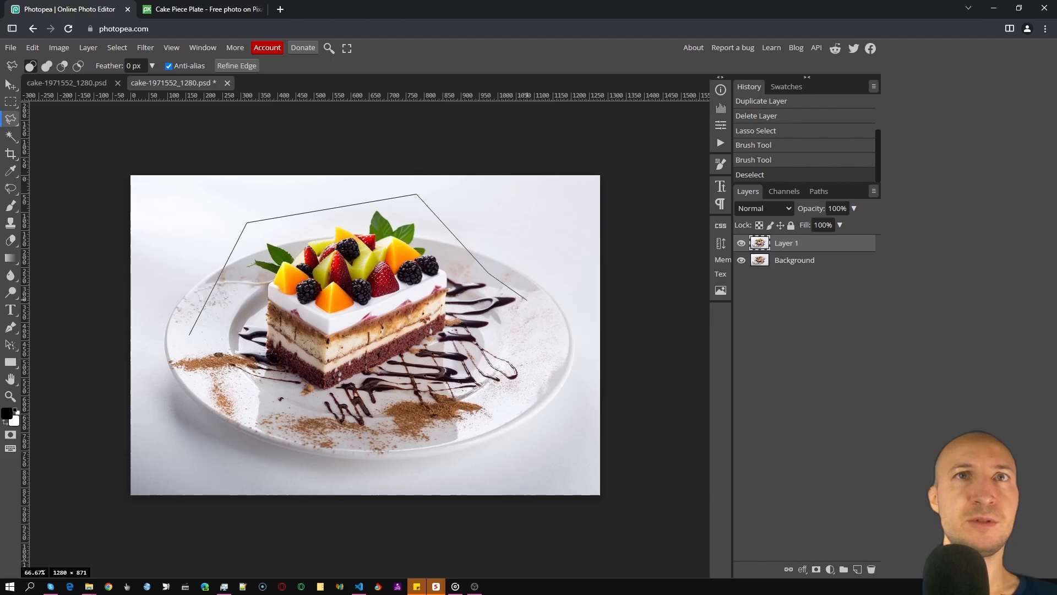
click(470, 278)
click(470, 379)
click(501, 408)
click(457, 435)
click(405, 442)
click(319, 438)
click(259, 414)
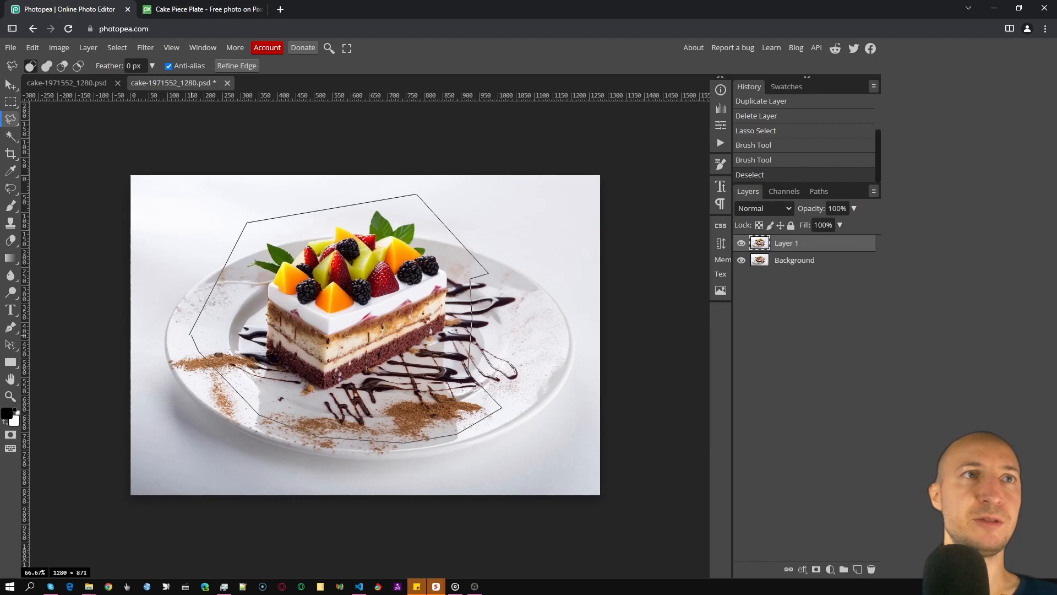
click(190, 333)
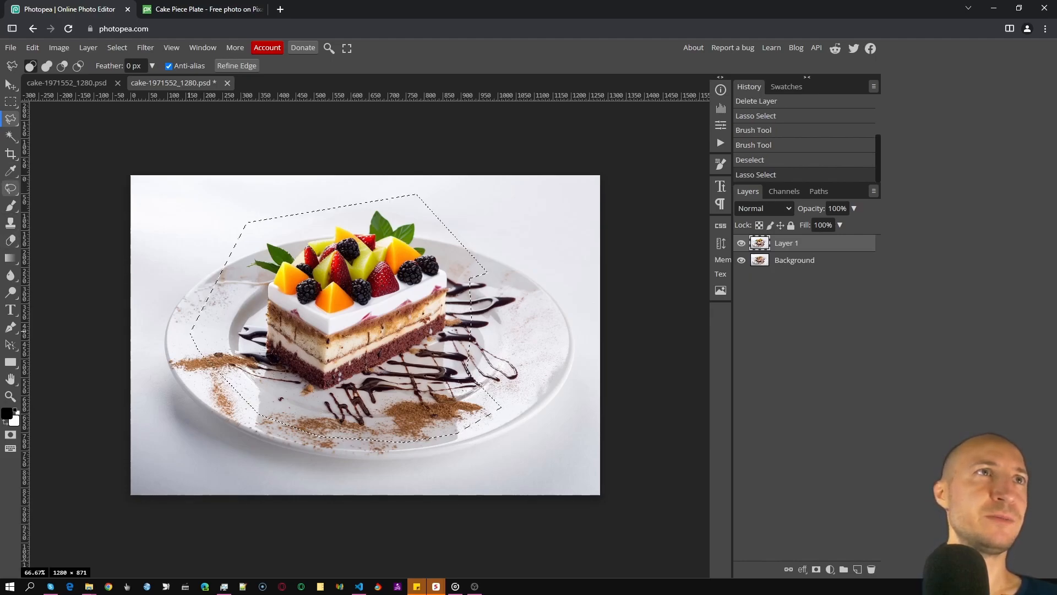
Use Magic Replace to fill the polygonal selection with the new content "steak on a plate" and deselect the area.
click(10, 188)
click(217, 65)
triple_click(205, 65)
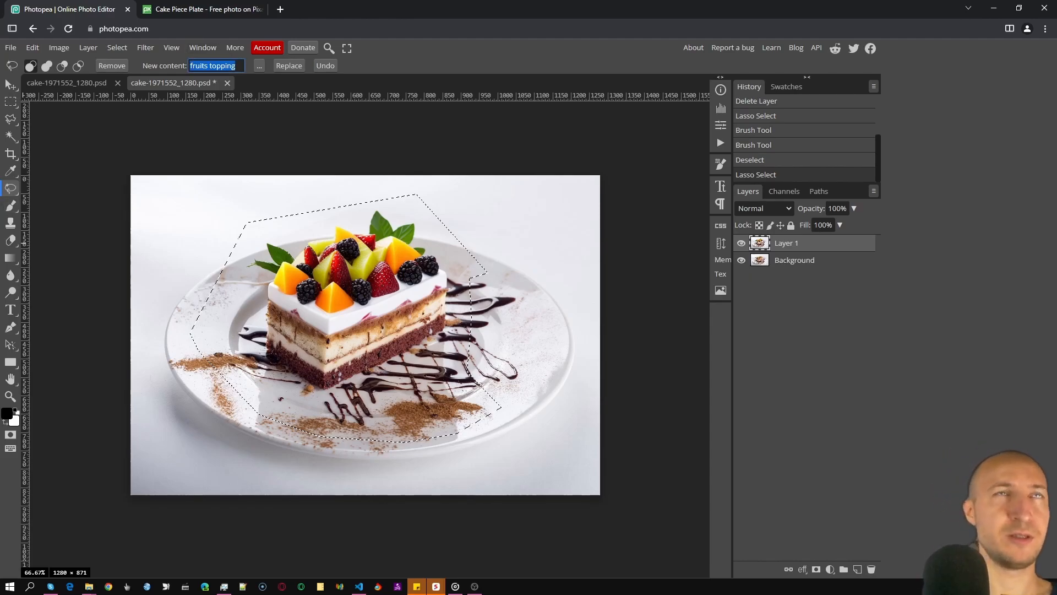
text(stea)
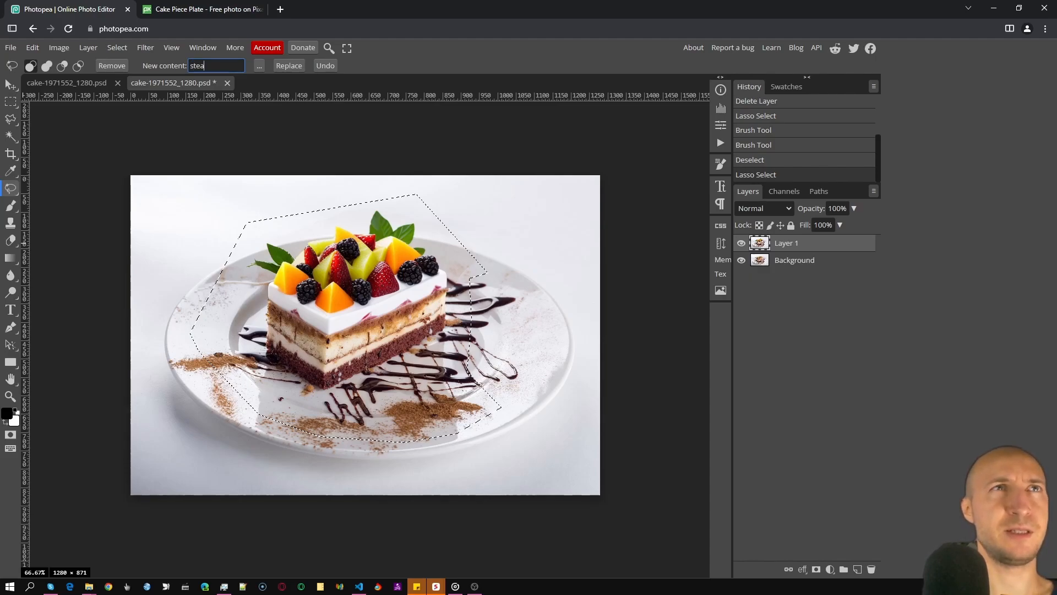
text(k on a plate)
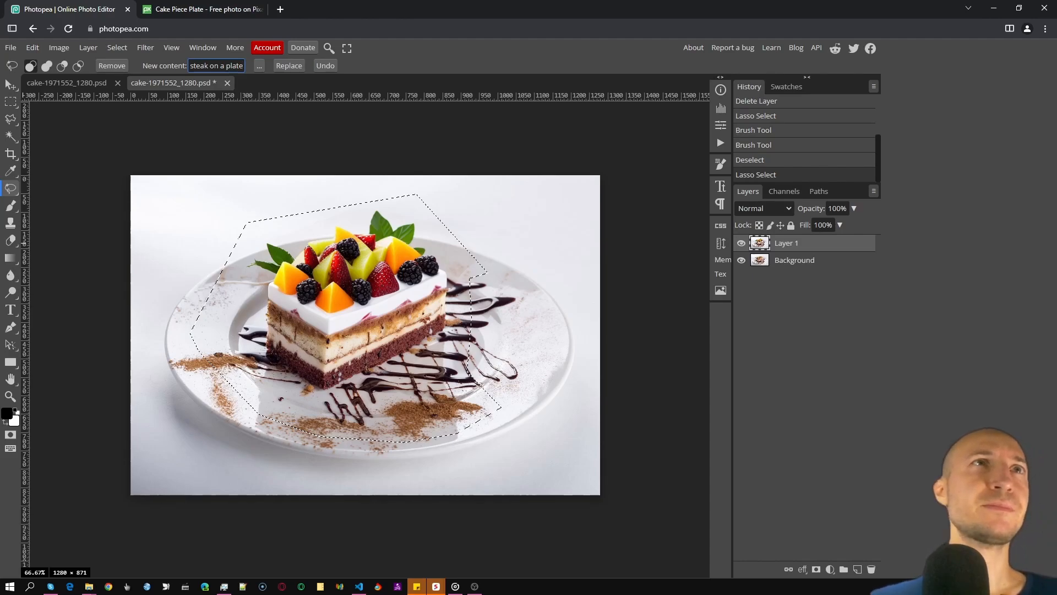
key(Return)
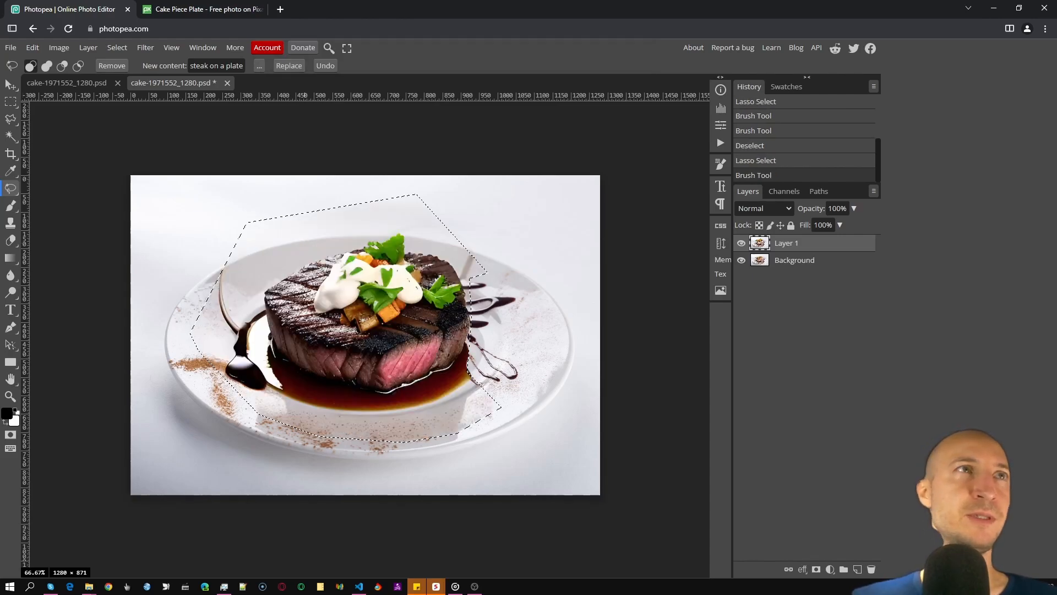
click(10, 101)
key(ctrl+d)
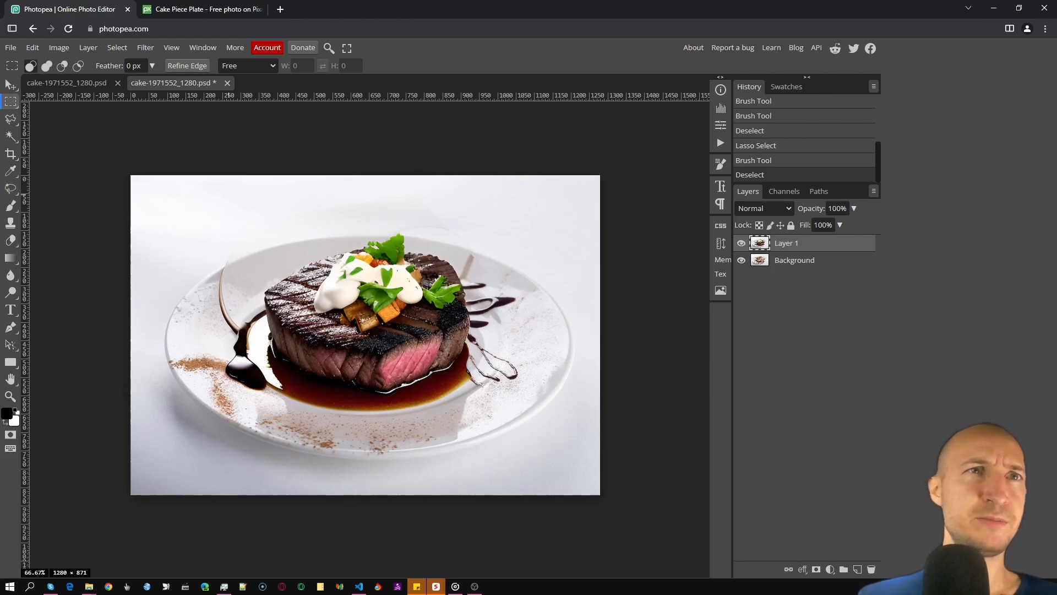
Compare the steak result with the original cake photo by toggling the visibility of Layer 1.
click(741, 243)
click(741, 243)
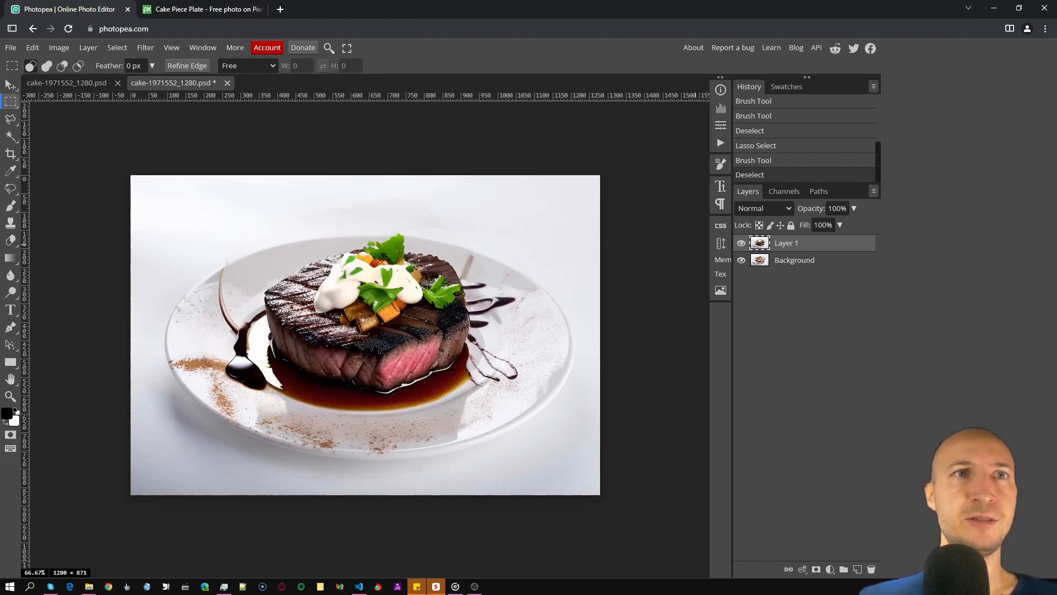
click(741, 243)
click(741, 243)
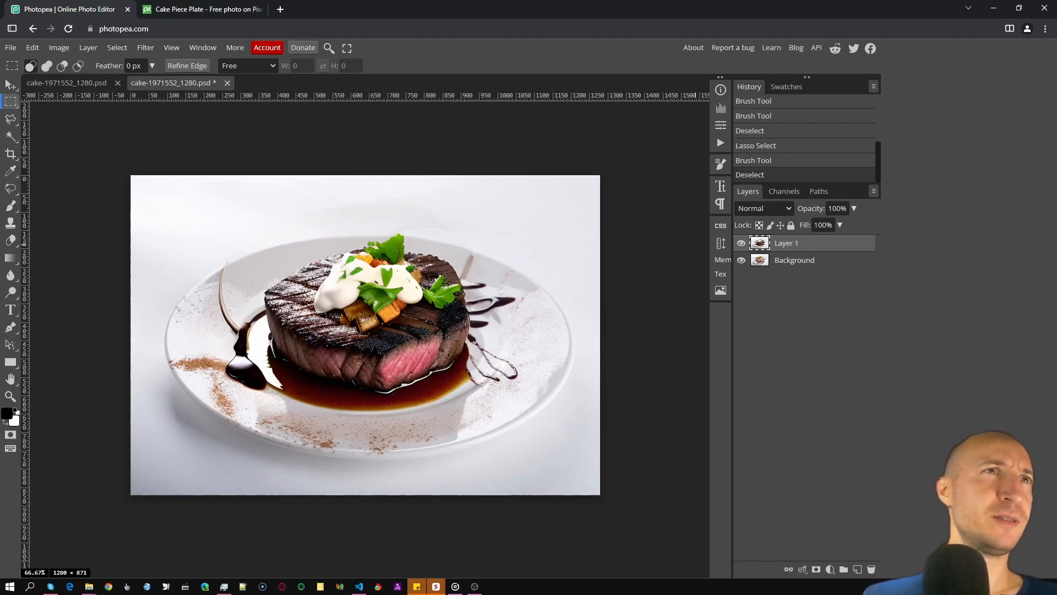
With Magic Replace, outline the steak and the inner part of the plate freehand, adding missed areas to the selection.
click(10, 119)
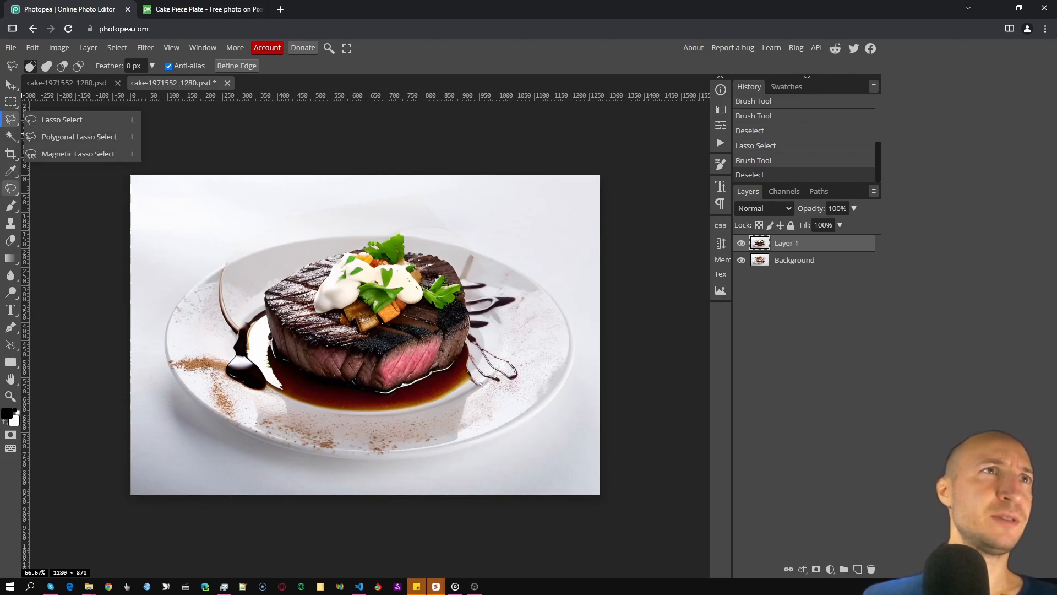
click(10, 187)
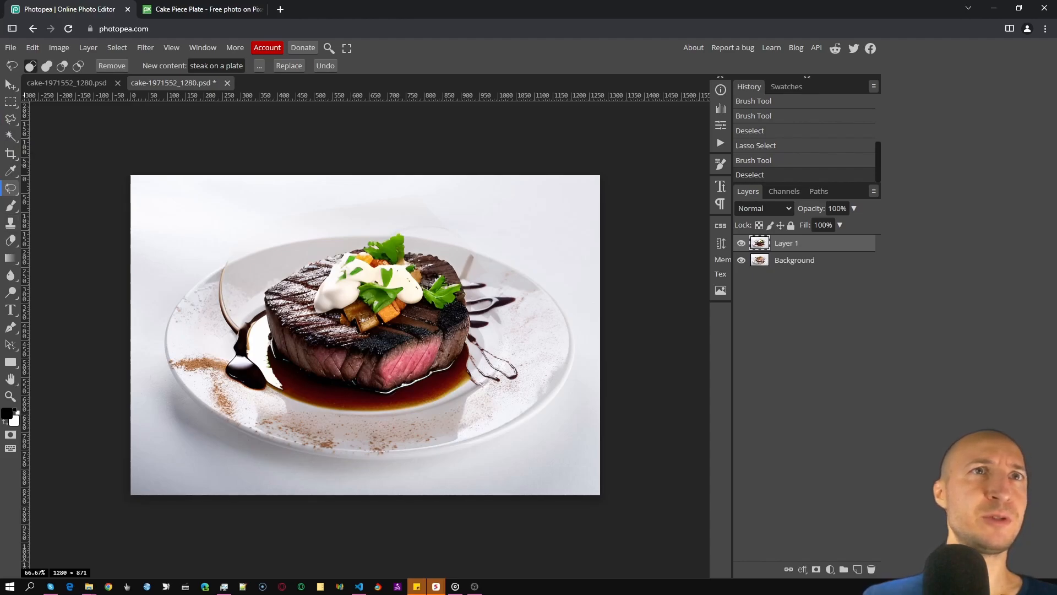
mouse_move(297, 255)
mouse_down()
mouse_move(237, 314)
mouse_move(218, 357)
mouse_move(237, 395)
mouse_move(301, 420)
mouse_move(446, 425)
mouse_move(527, 387)
mouse_move(521, 299)
mouse_move(474, 263)
mouse_move(370, 233)
mouse_move(295, 257)
mouse_up()
key(shift)
drag(394, 232, 379, 243)
mouse_move(457, 268)
mouse_down()
mouse_move(422, 247)
mouse_move(408, 286)
mouse_move(419, 289)
mouse_up()
Enter "plate on a table" as the new content for Magic Replace.
click(219, 66)
key(ctrl+a)
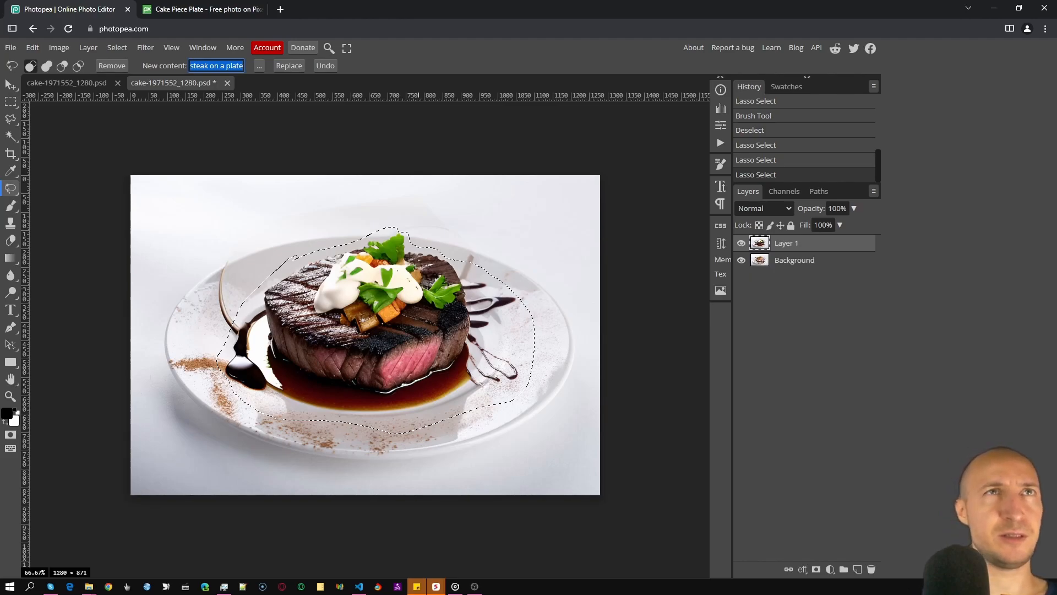
text([;)
text(plate)
text( on a tabl)
text(e)
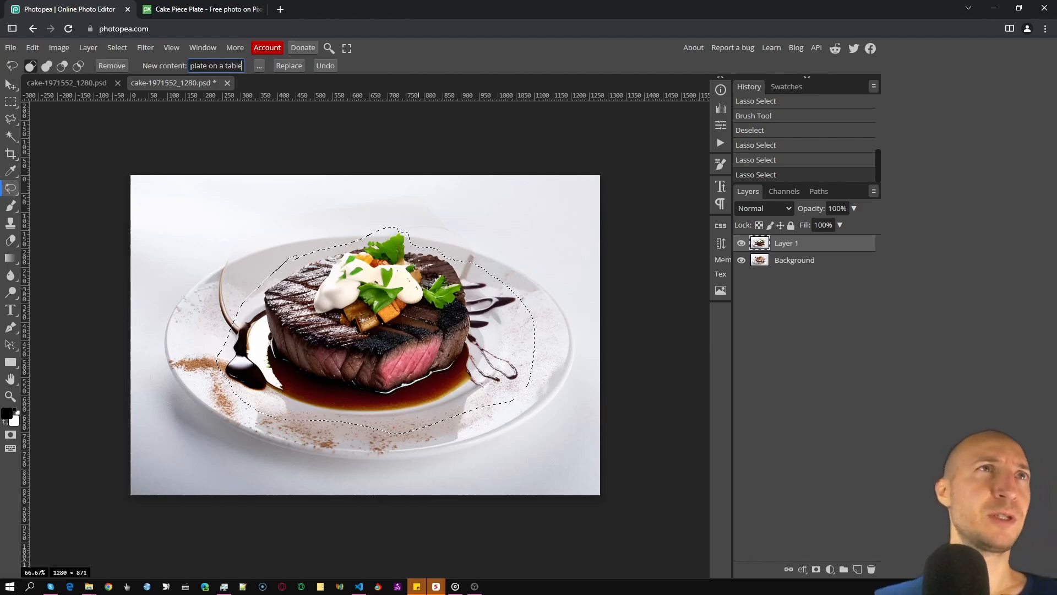
Invert the selection so it covers everything outside the outlined steak and inner plate.
click(117, 48)
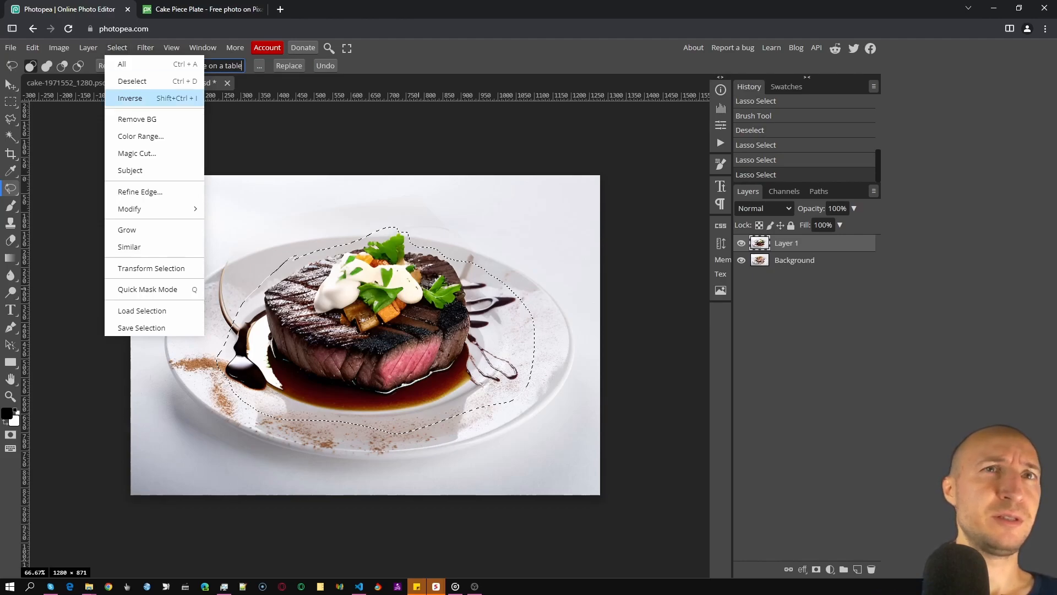
click(130, 98)
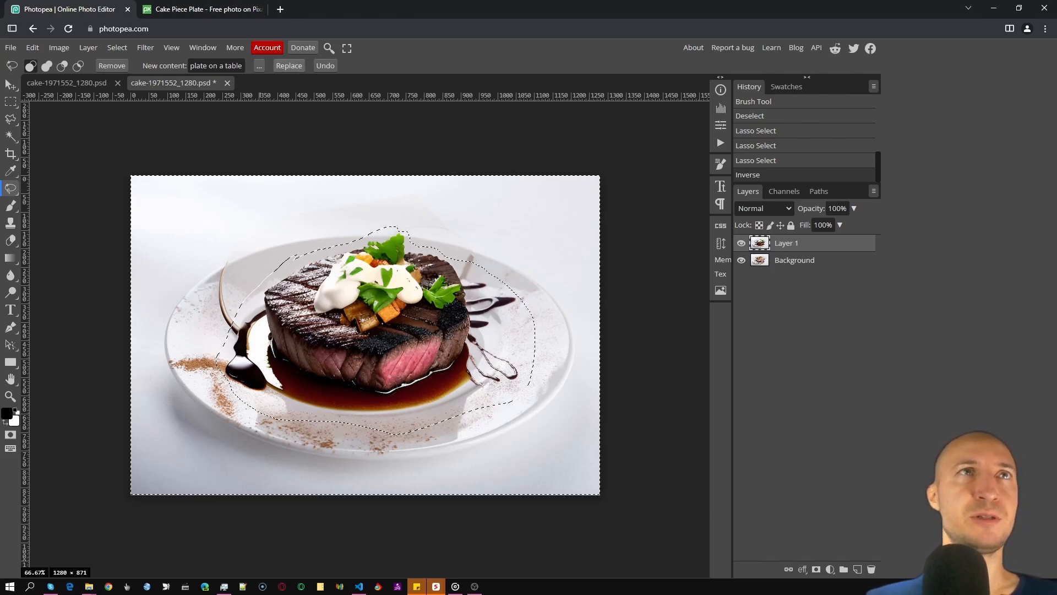
click(289, 65)
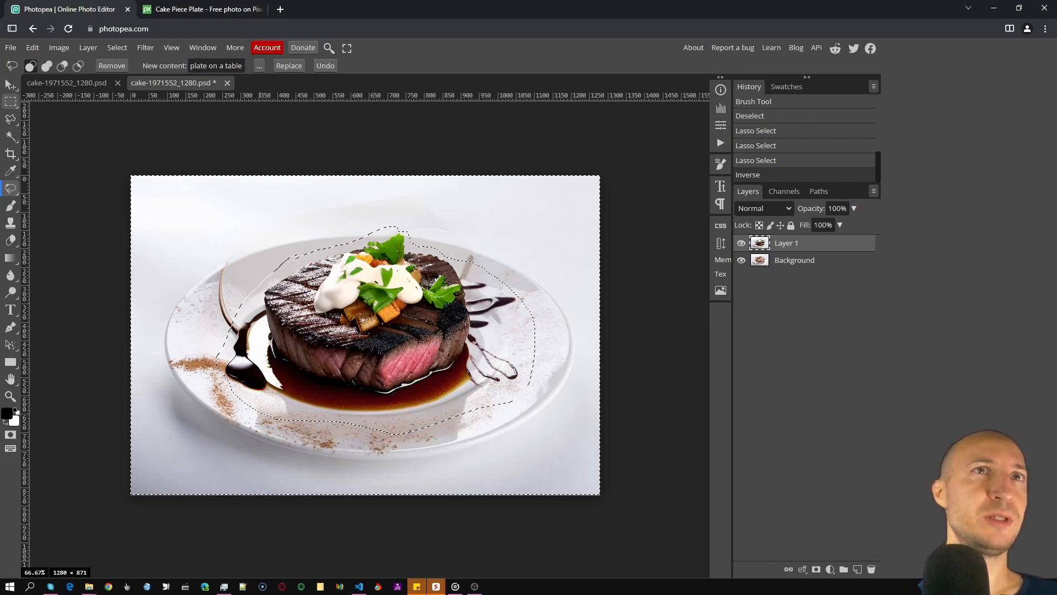
Subtract a full-width rectangular strip of background along the photo's upper edge from the selection, ending just above the plate.
click(11, 102)
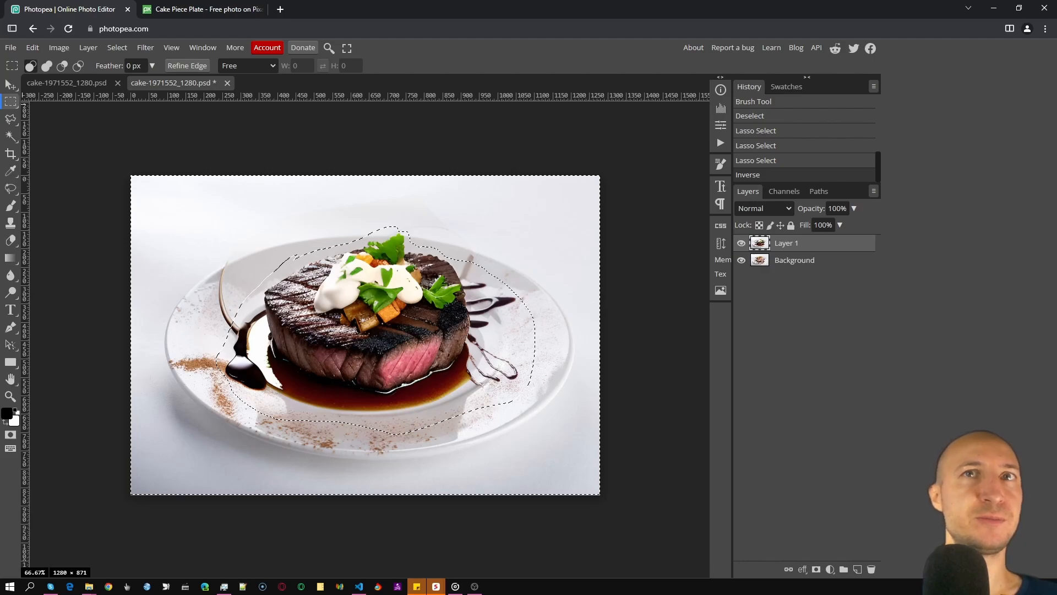
drag(85, 135, 708, 216)
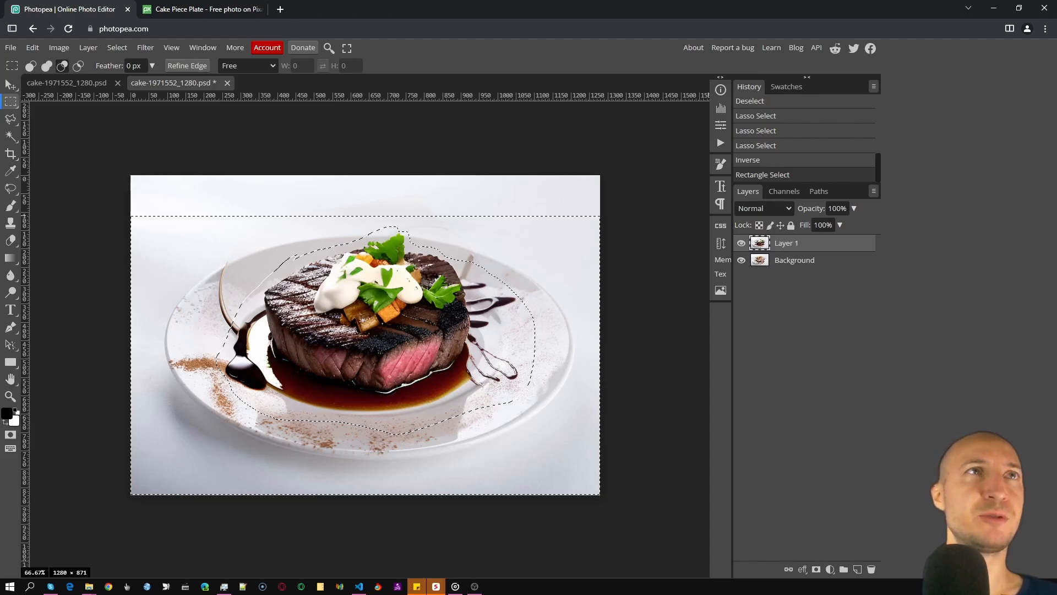
click(62, 66)
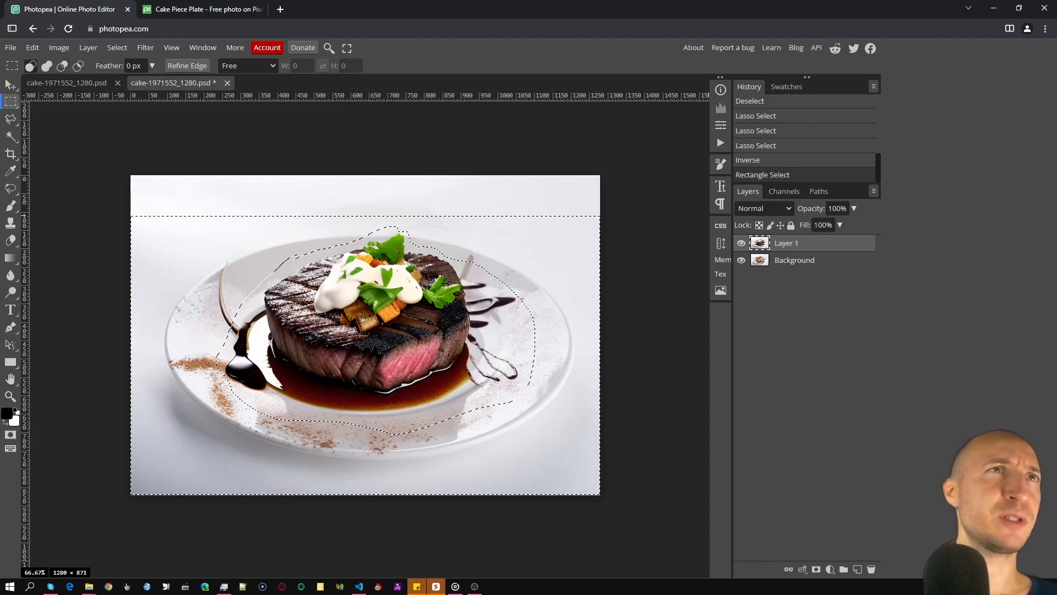
key(alt)
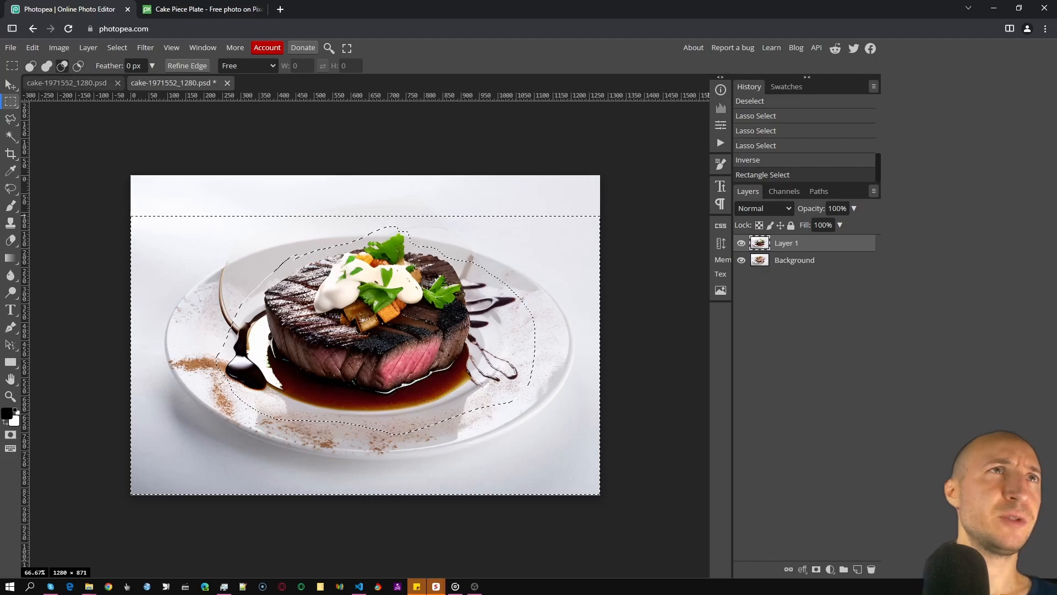
key(alt)
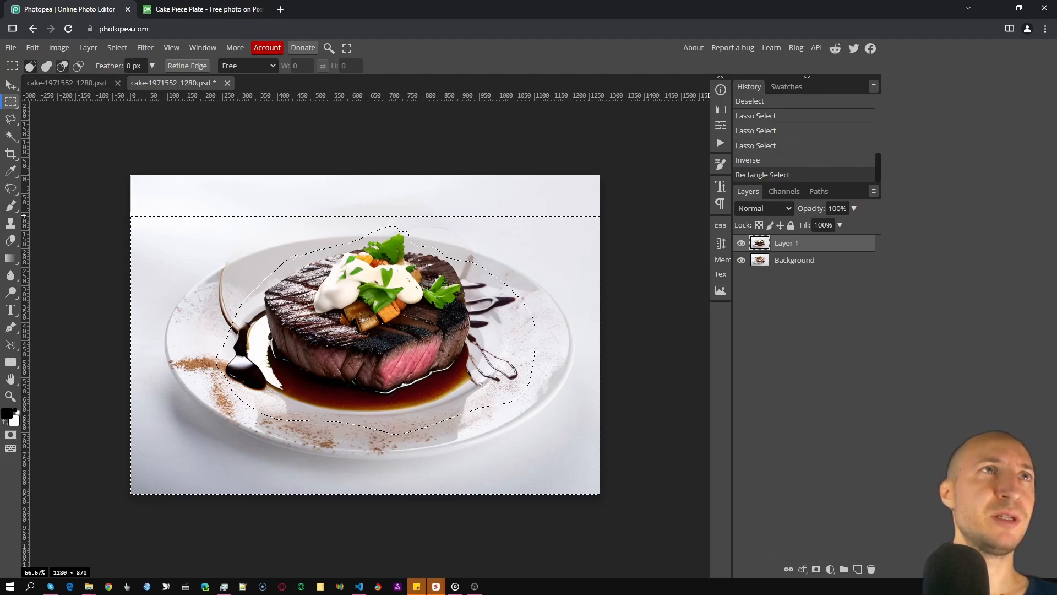
drag(130, 174, 664, 221)
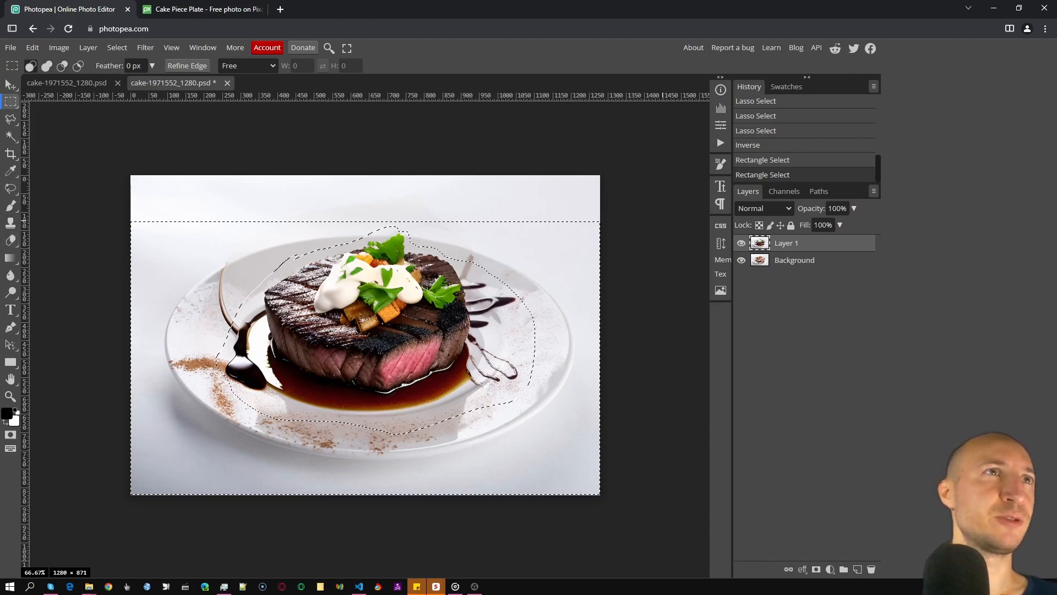
Fill the selection with the "plate on a table" content using Magic Replace, deselect it, and compare Layer 1 with the original photo.
click(10, 188)
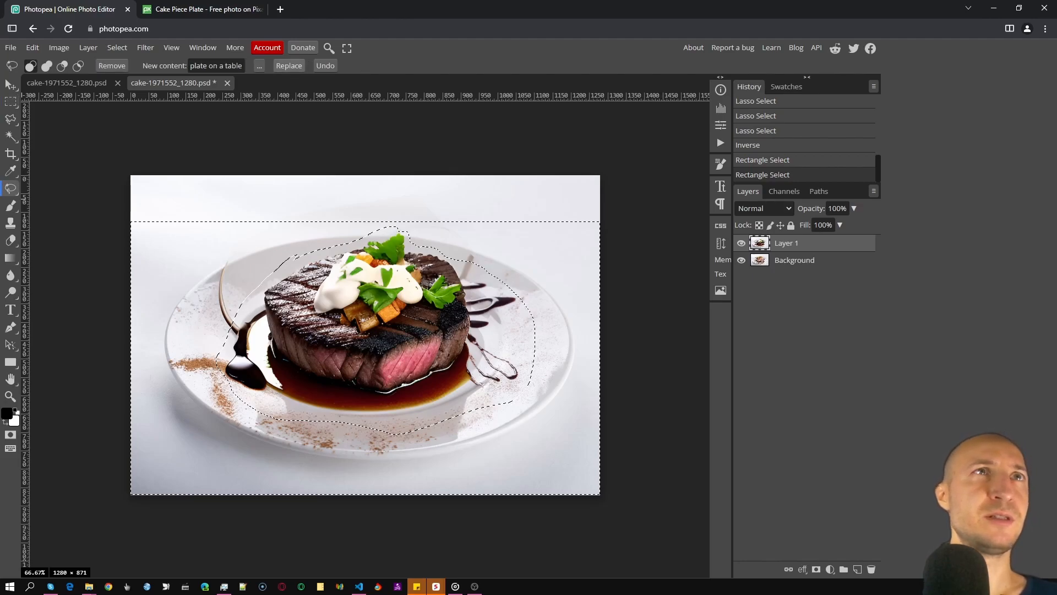
click(289, 66)
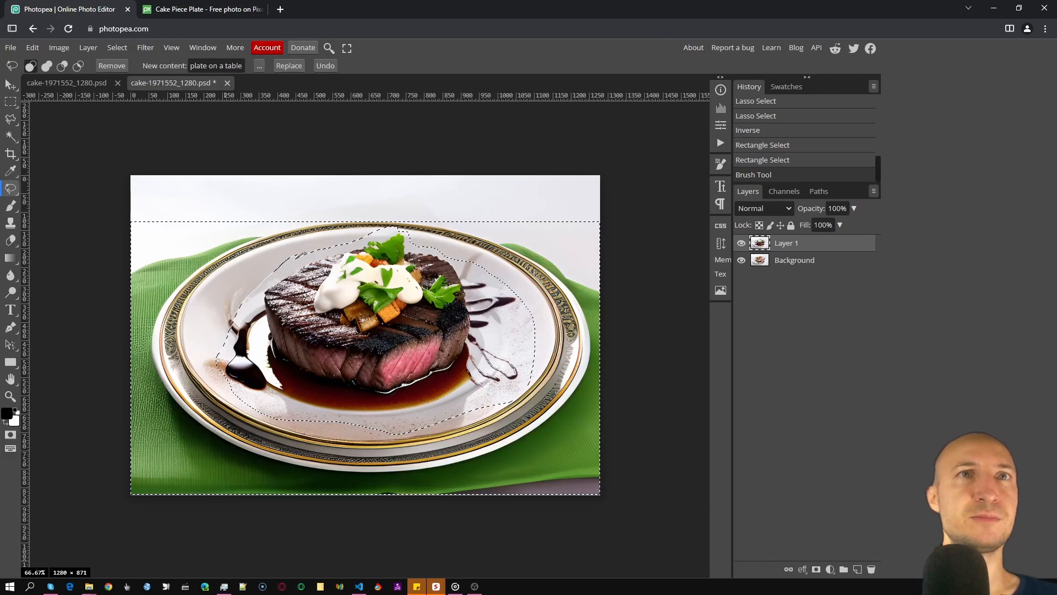
key(ctrl+d)
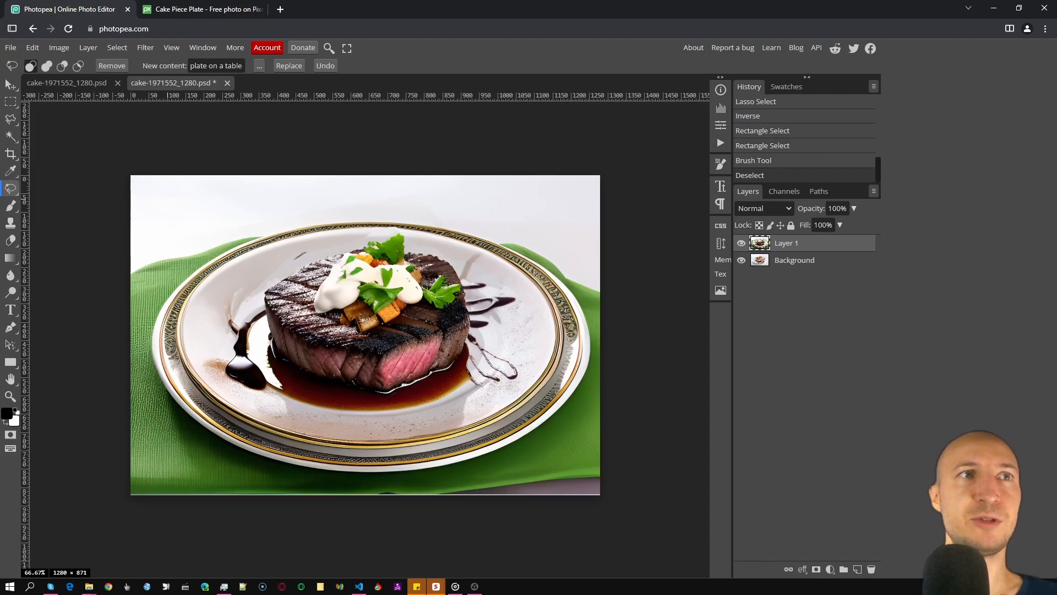
click(741, 242)
click(741, 243)
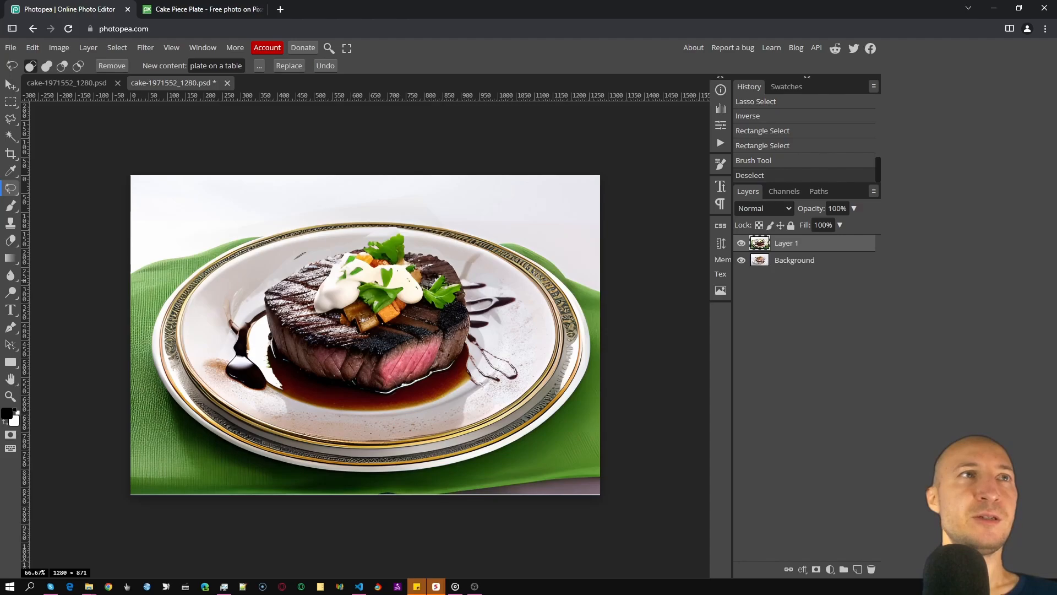
With Magic Replace, outline the steak's topping and upper surface freehand and replace it with the new content "egg".
mouse_move(329, 244)
mouse_down()
mouse_move(308, 259)
mouse_move(299, 294)
mouse_move(365, 350)
mouse_move(463, 316)
mouse_move(473, 266)
mouse_move(424, 234)
mouse_move(382, 228)
mouse_move(326, 244)
mouse_up()
key(ctrl+a)
text(egg)
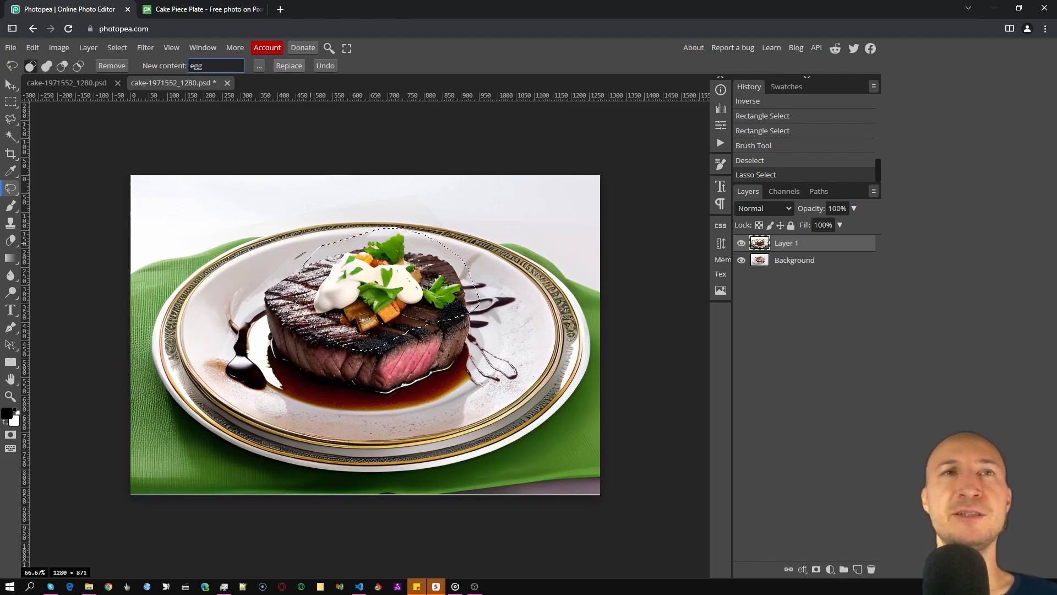
key(Return)
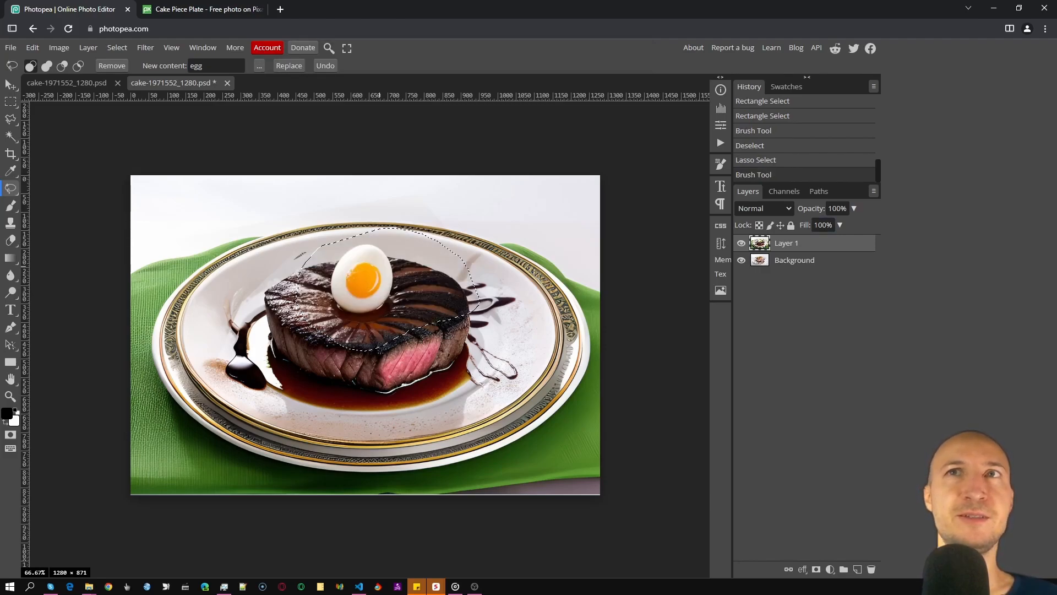
Undo and redo the egg replacement to compare both versions, and deselect the area.
key(ctrl+z)
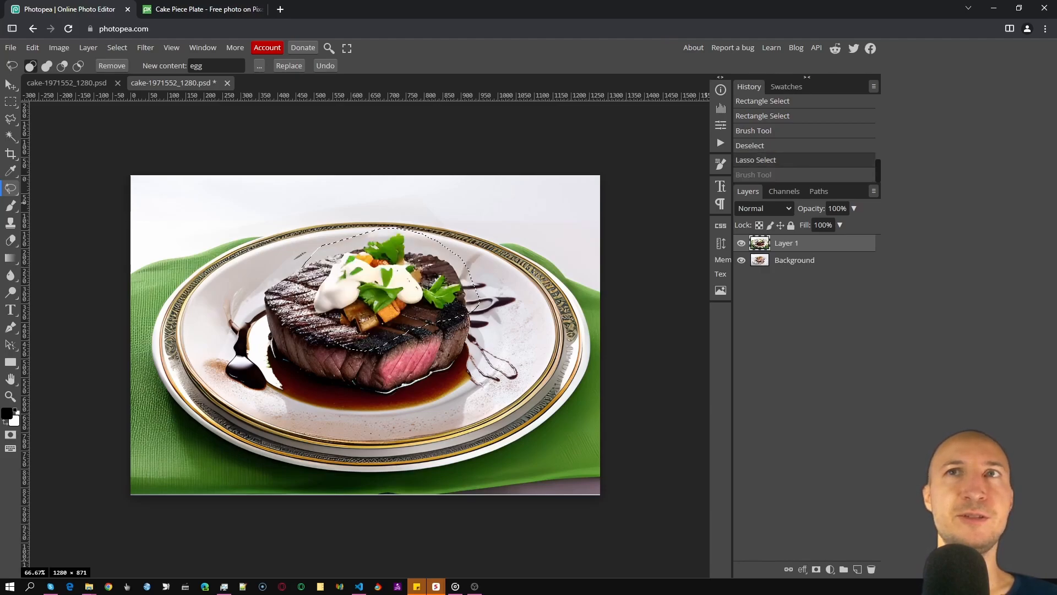
key(ctrl+shift+z)
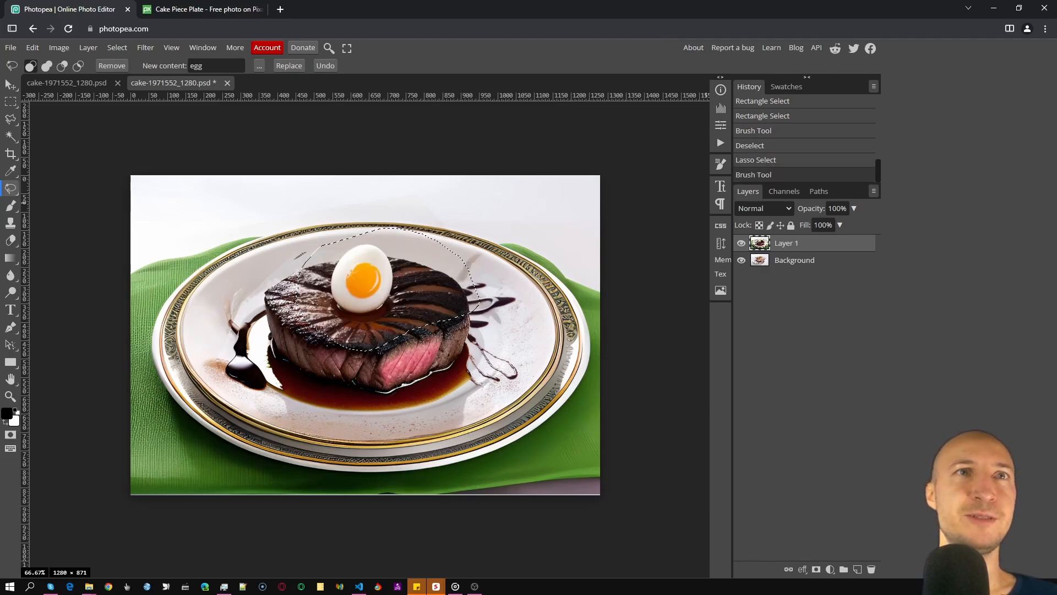
key(ctrl+d)
Outline the egg and the upper part of the steak freehand and enter "scribled egg" as the new content.
mouse_move(281, 268)
mouse_down()
mouse_move(263, 294)
mouse_move(299, 345)
mouse_move(385, 359)
mouse_up()
mouse_move(478, 310)
mouse_down()
mouse_move(479, 288)
mouse_move(412, 240)
mouse_move(336, 234)
mouse_move(303, 252)
mouse_up()
key(Home)
text(scrible)
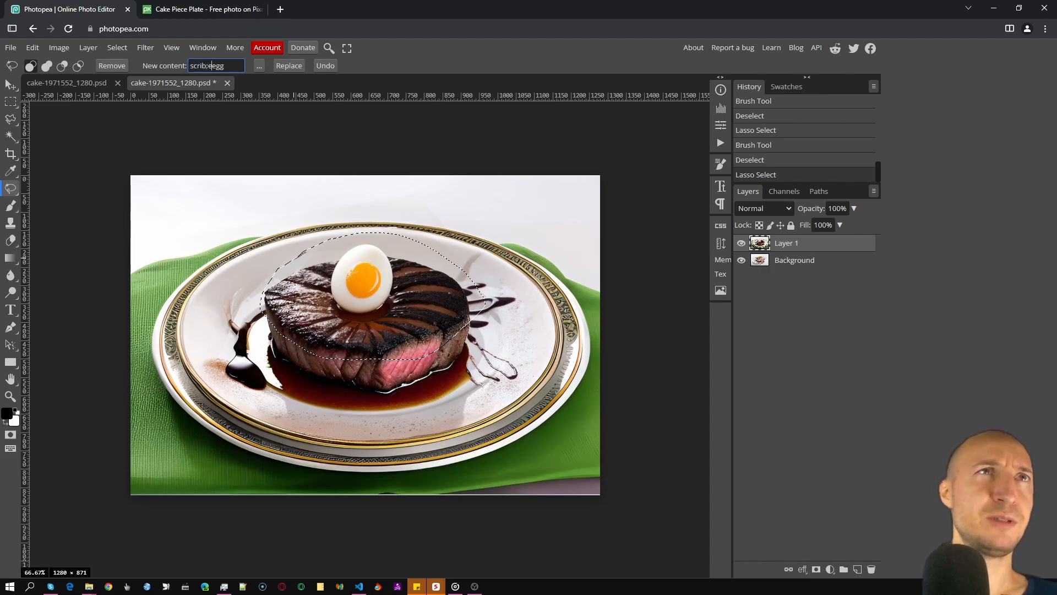
text(d)
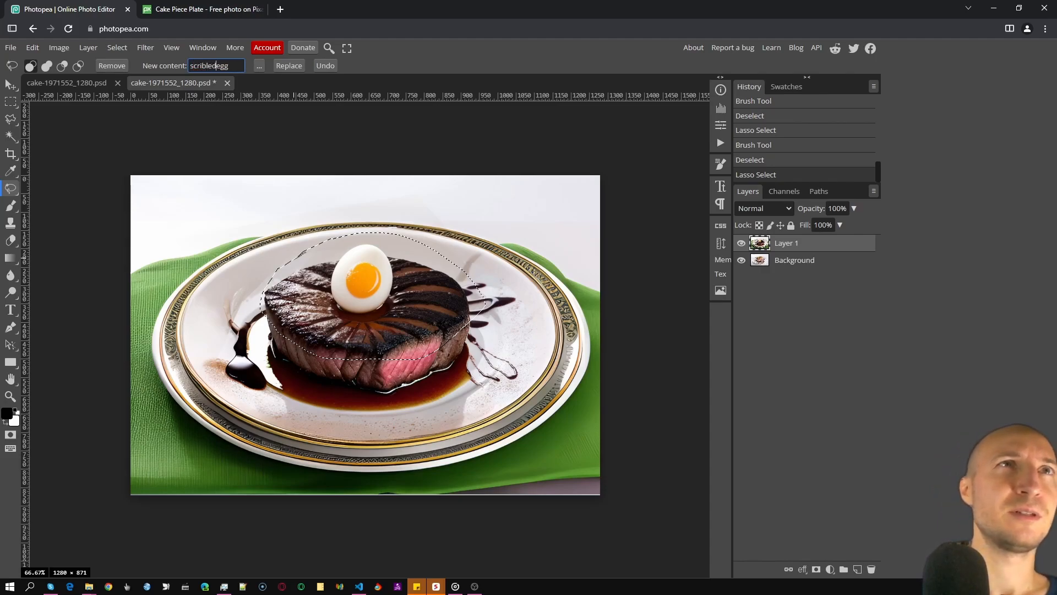
Change the new content to "scrubled egg", apply Magic Replace to the outlined area and deselect it.
right_click(202, 66)
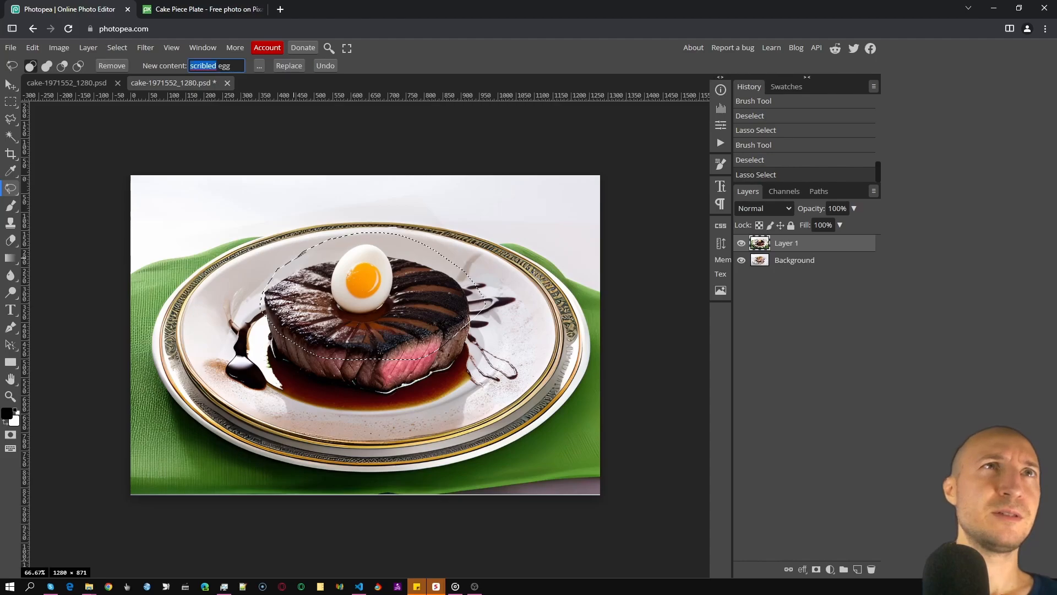
click(201, 66)
key(BackSpace)
text(u)
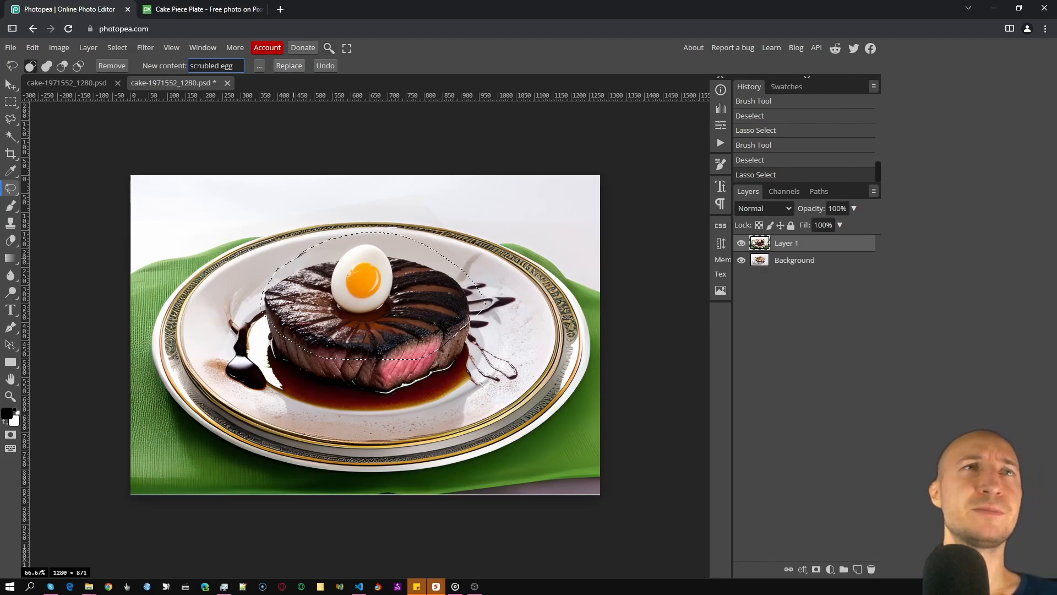
click(289, 66)
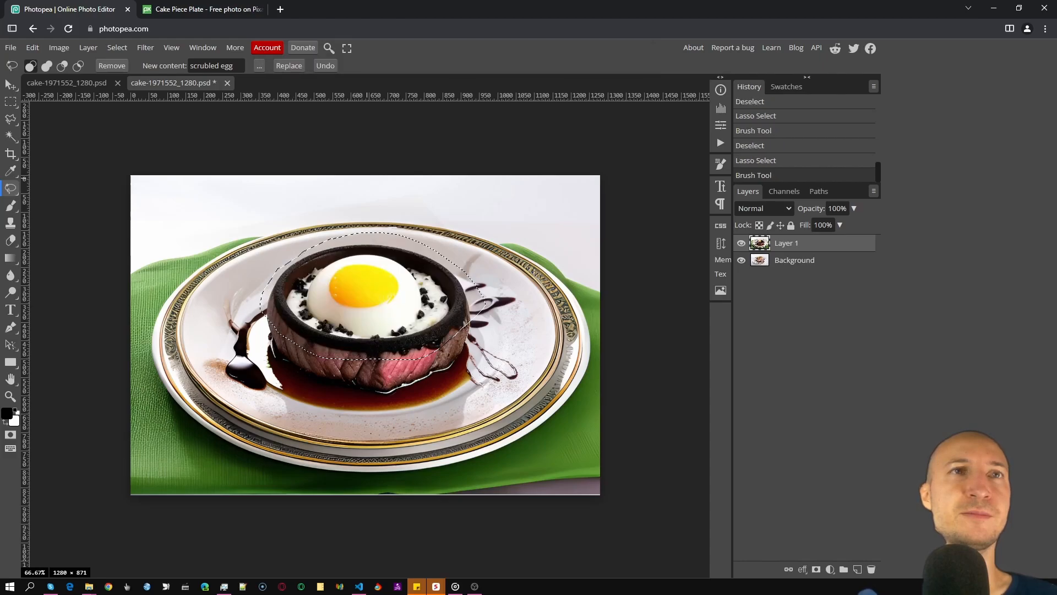
key(ctrl+d)
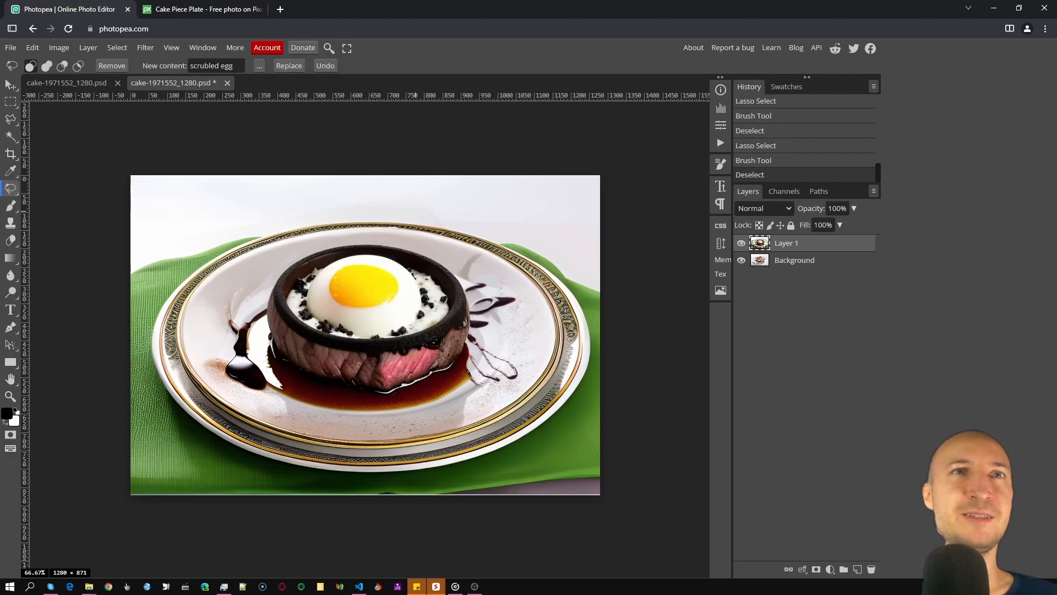
Extend the new content text to "scrubled egg pm meat".
click(234, 65)
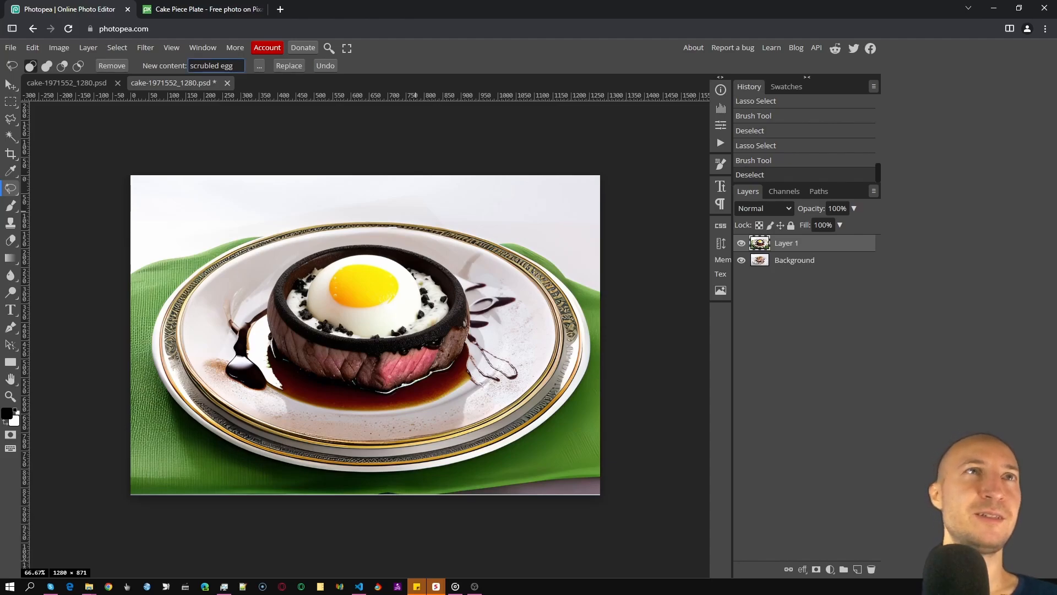
text(pm)
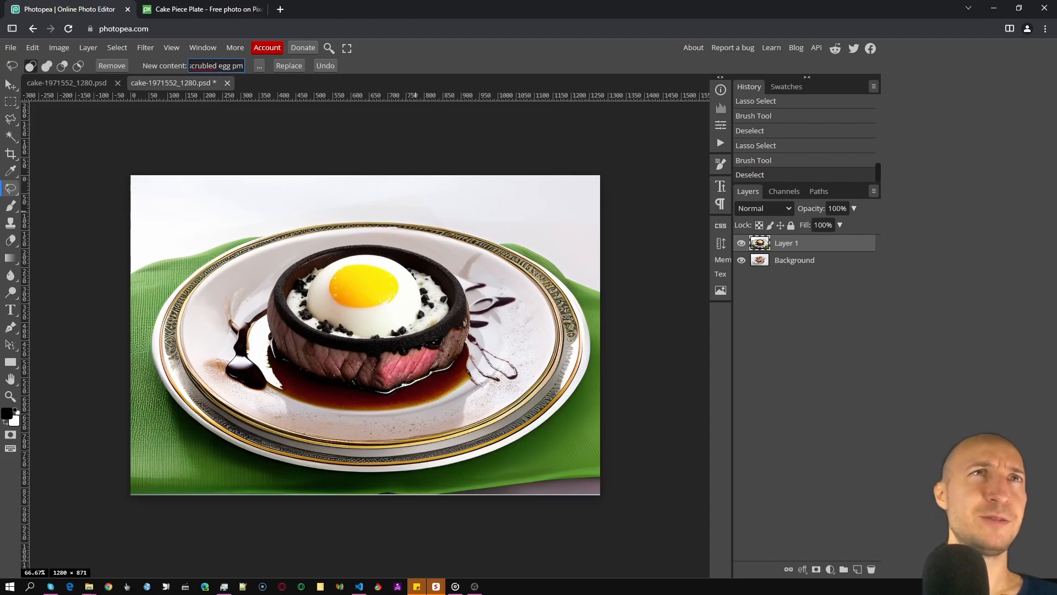
text( meat)
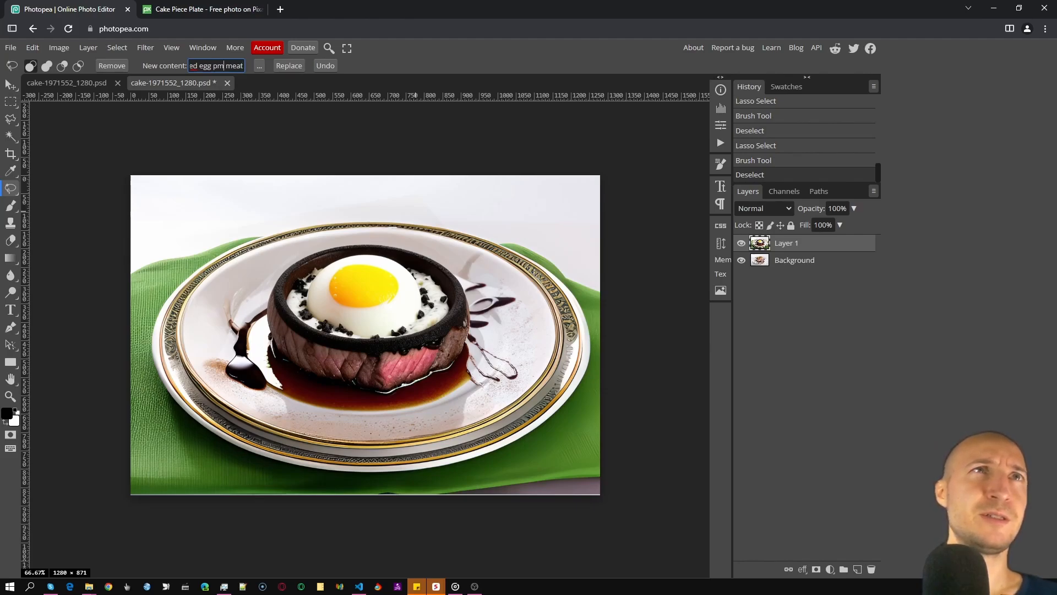
Check the spelling suggestions for "scrubled" in the new content text.
right_click(193, 66)
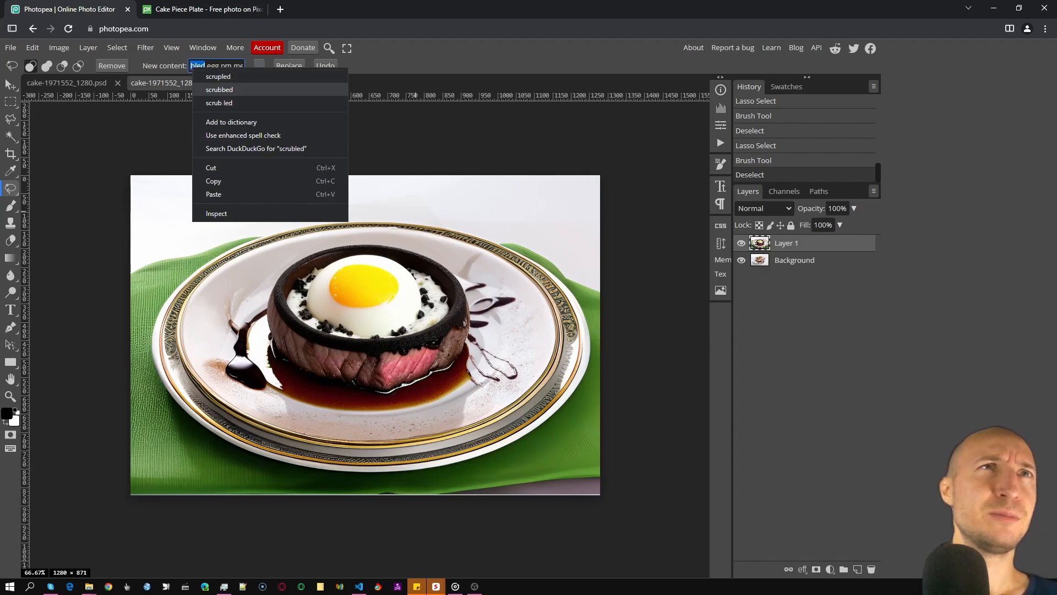
click(218, 66)
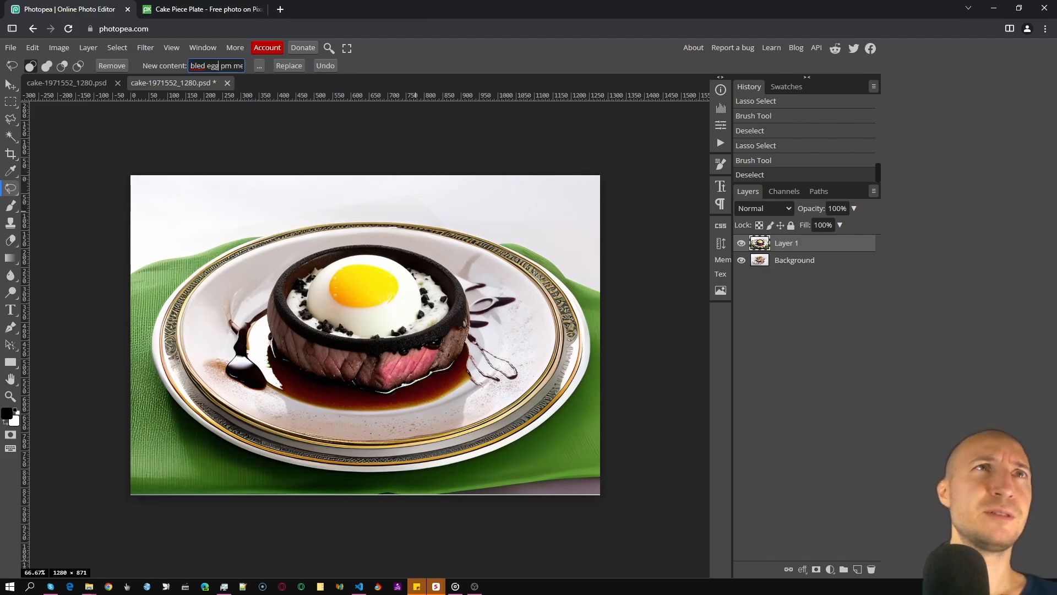
key(Left)
key(Left)
key(Left)
key(Left)
key(Left)
key(Left)
key(Left)
key(Left)
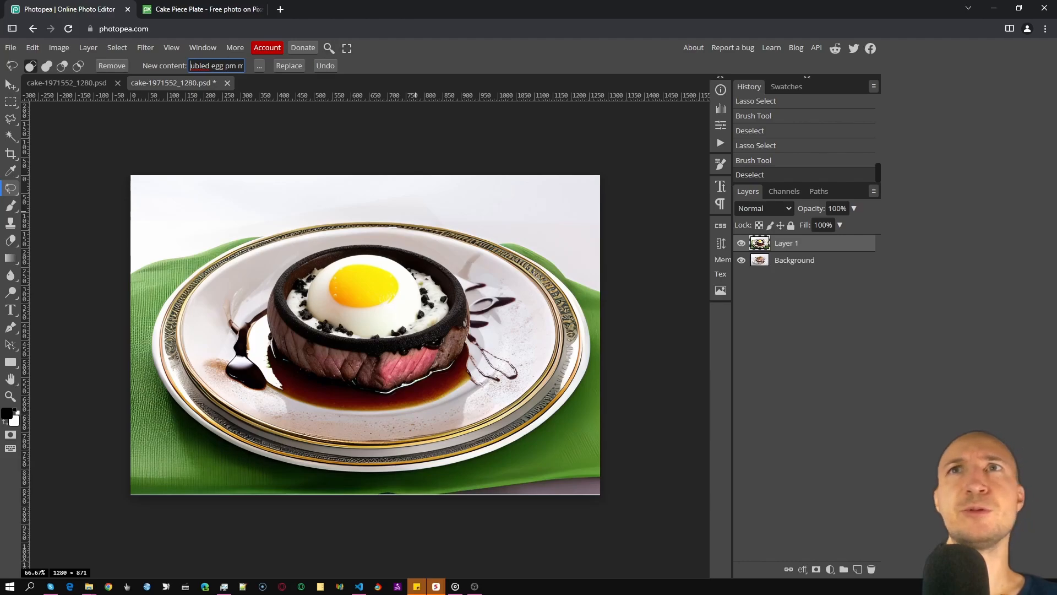
Undo the deselection of the egg area and correct "pm" to "on" in the new content text.
key(Return)
key(ctrl+z)
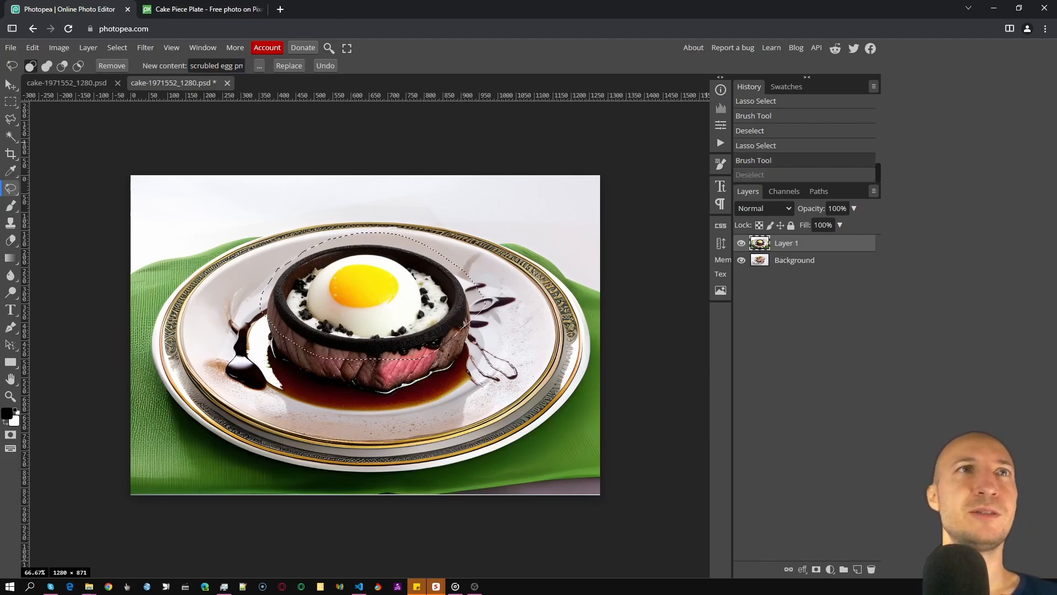
click(229, 65)
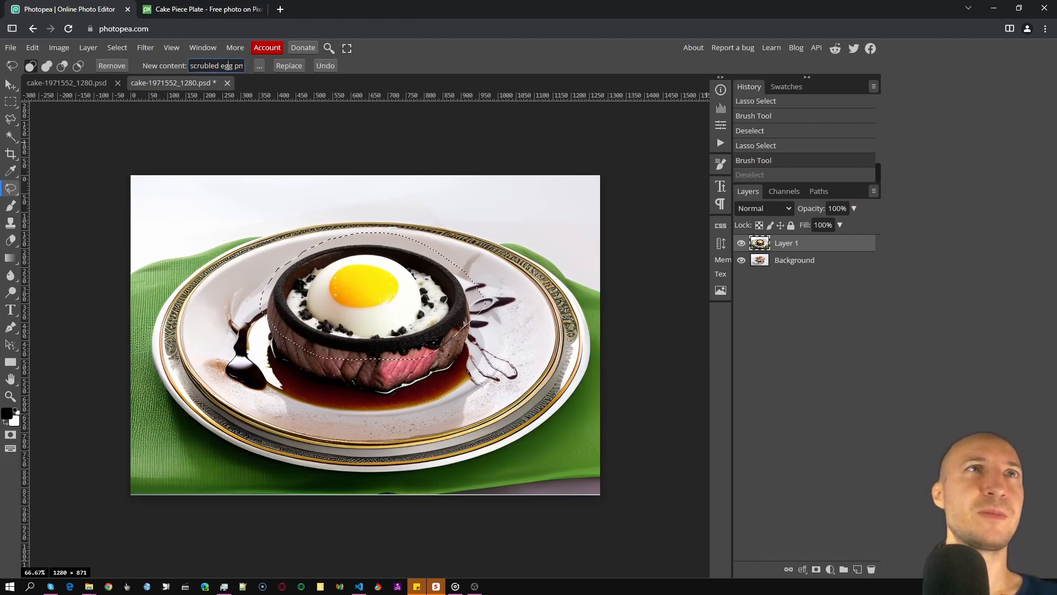
key(Right)
key(Right)
key(Right)
key(Right)
key(Right)
key(Right)
key(BackSpace)
key(BackSpace)
text(om)
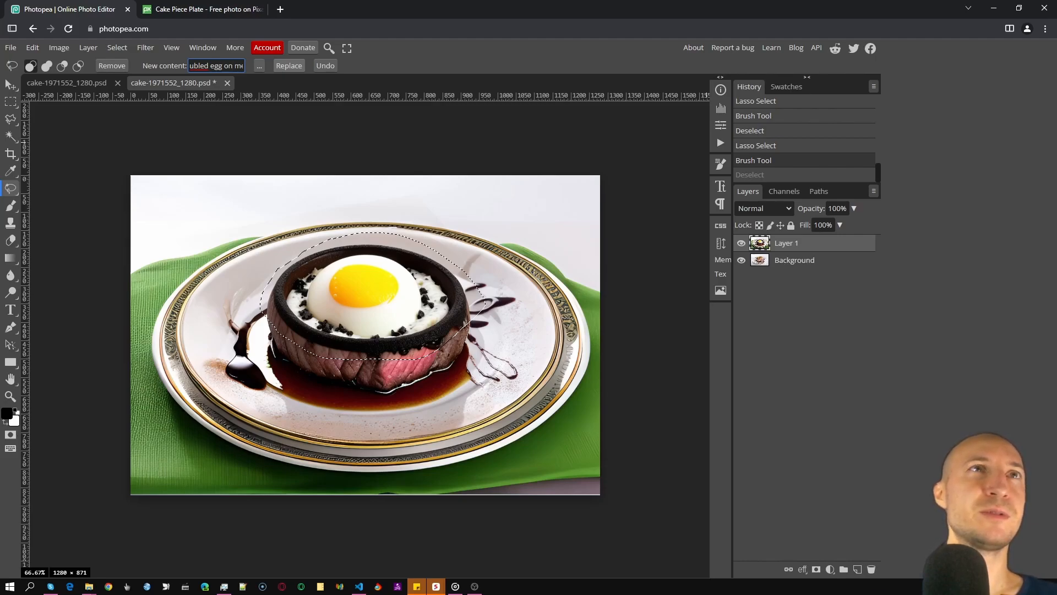
Insert "with running yolk" after "egg" in the new content, apply Magic Replace to the outlined area and deselect it.
key(Left)
key(Left)
text(with r)
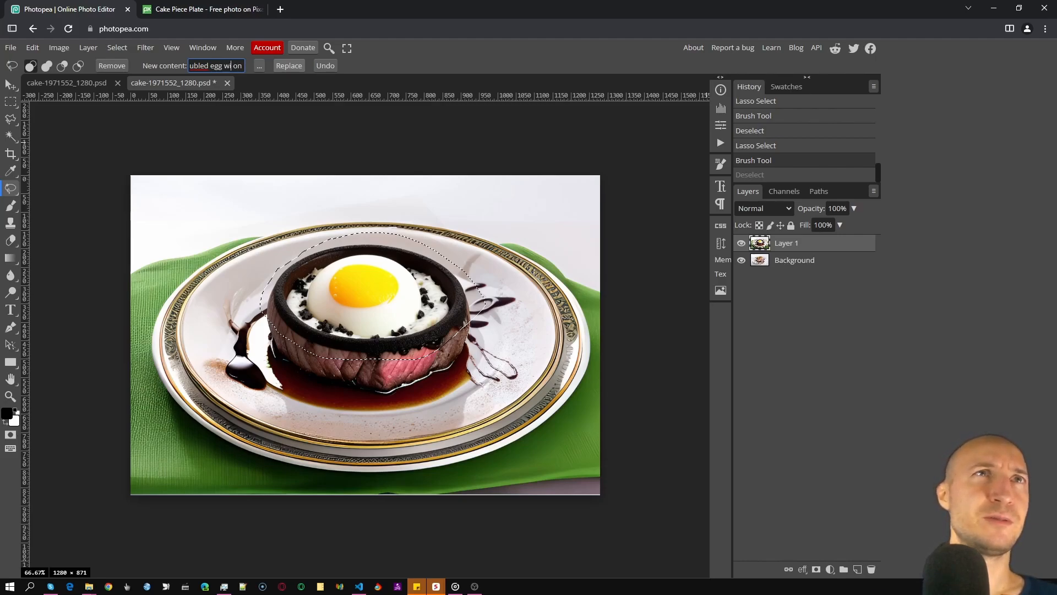
text(unning yolk)
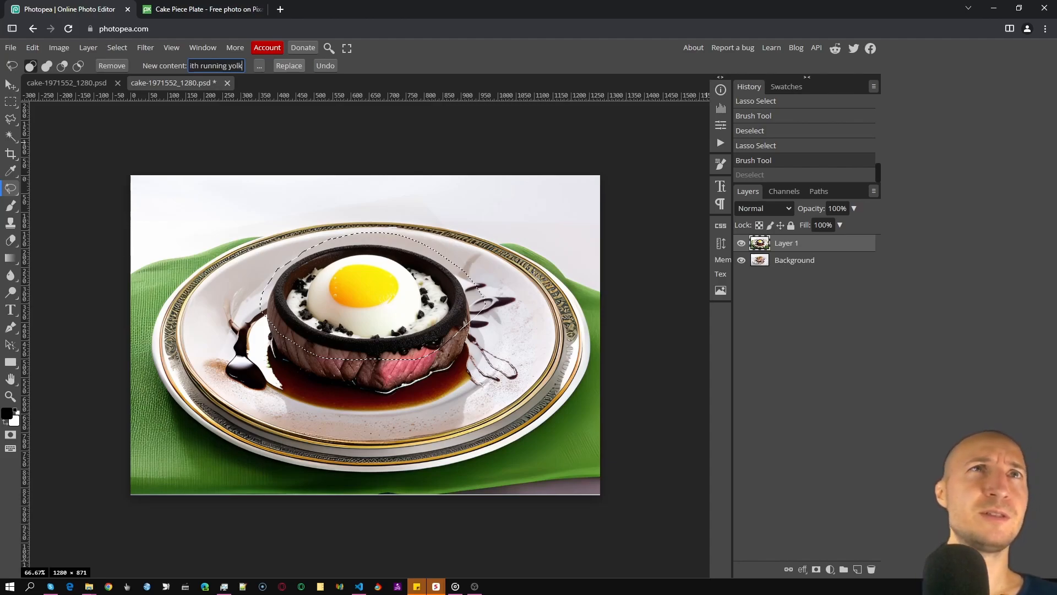
key(Return)
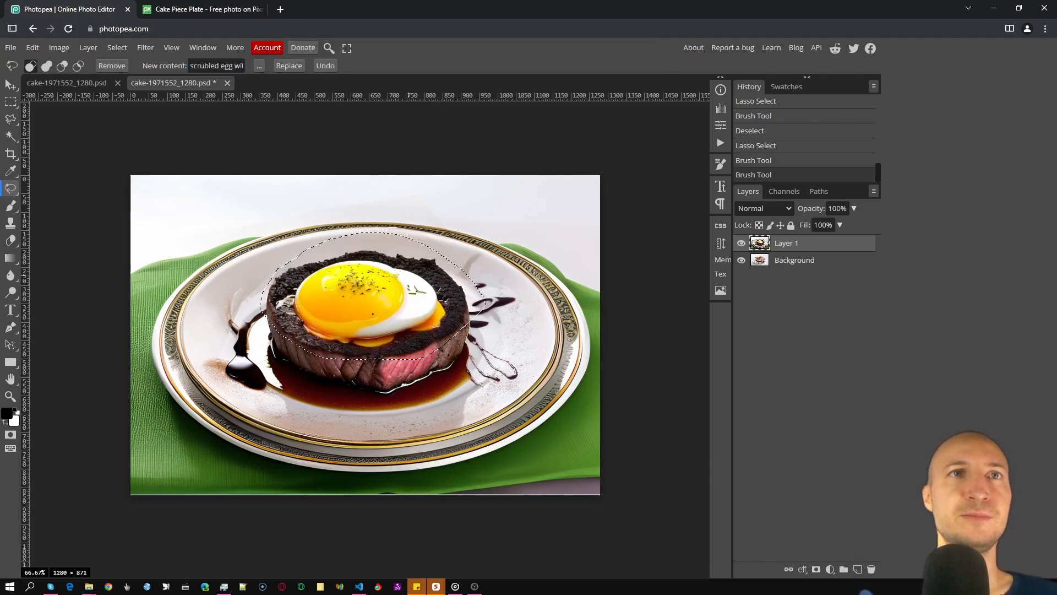
key(ctrl+d)
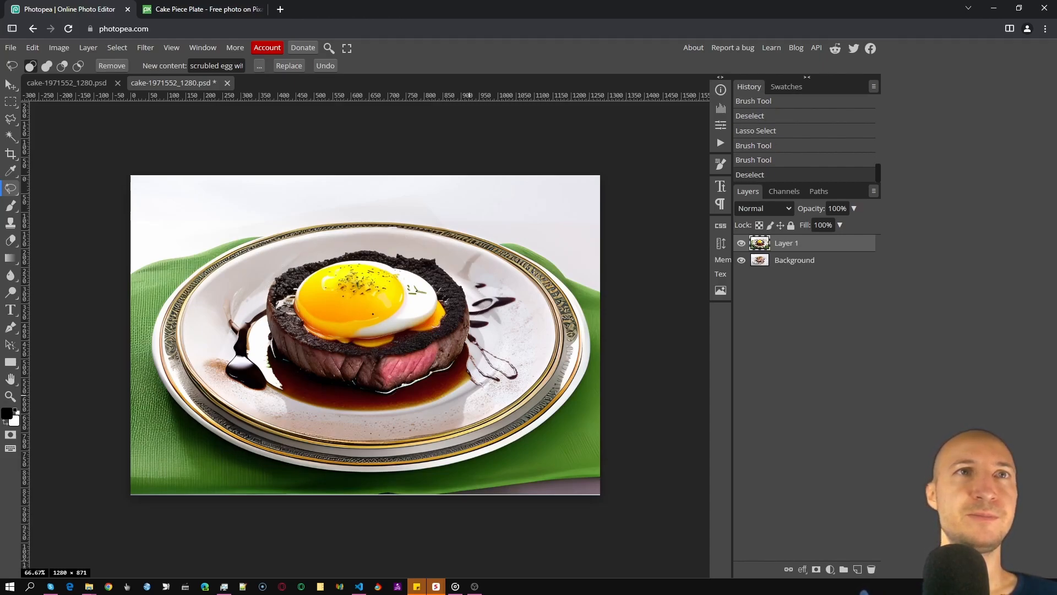
Close both cake documents, discarding the unsaved work.
scroll(469, 395, down, 1)
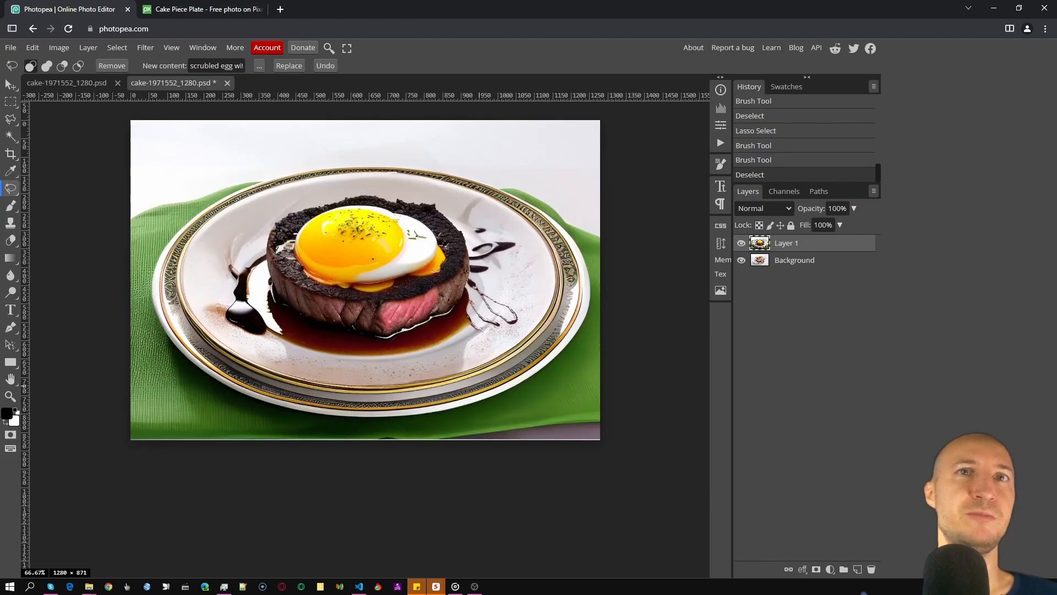
scroll(474, 390, up, 1)
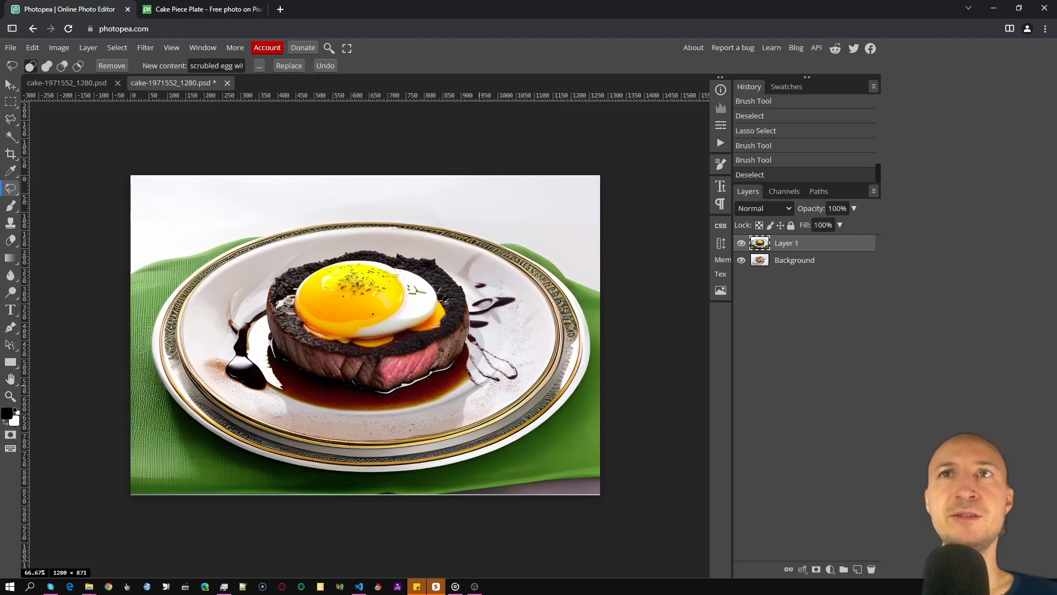
click(227, 84)
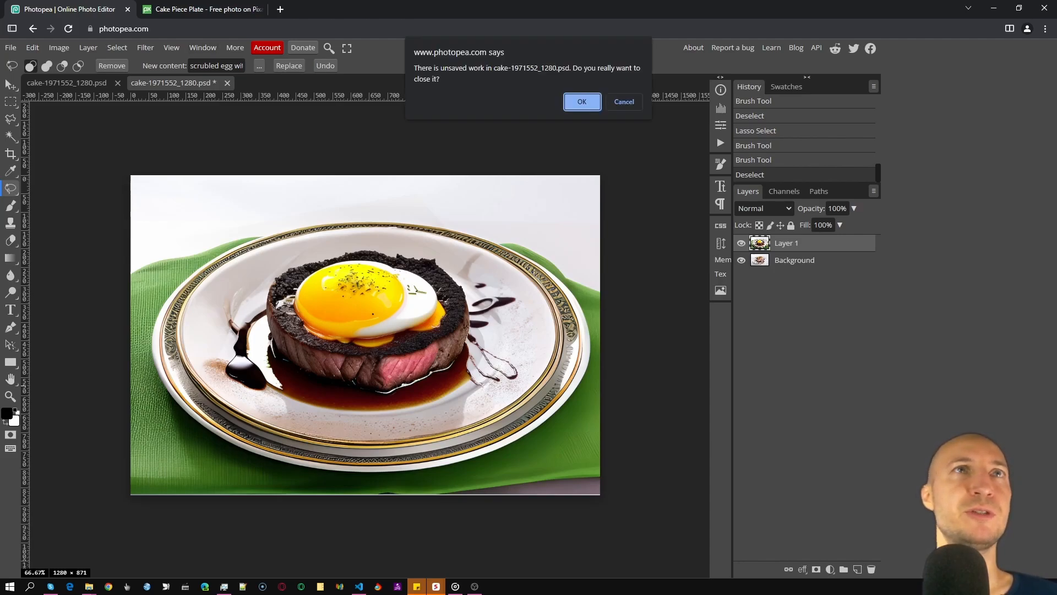
key(Return)
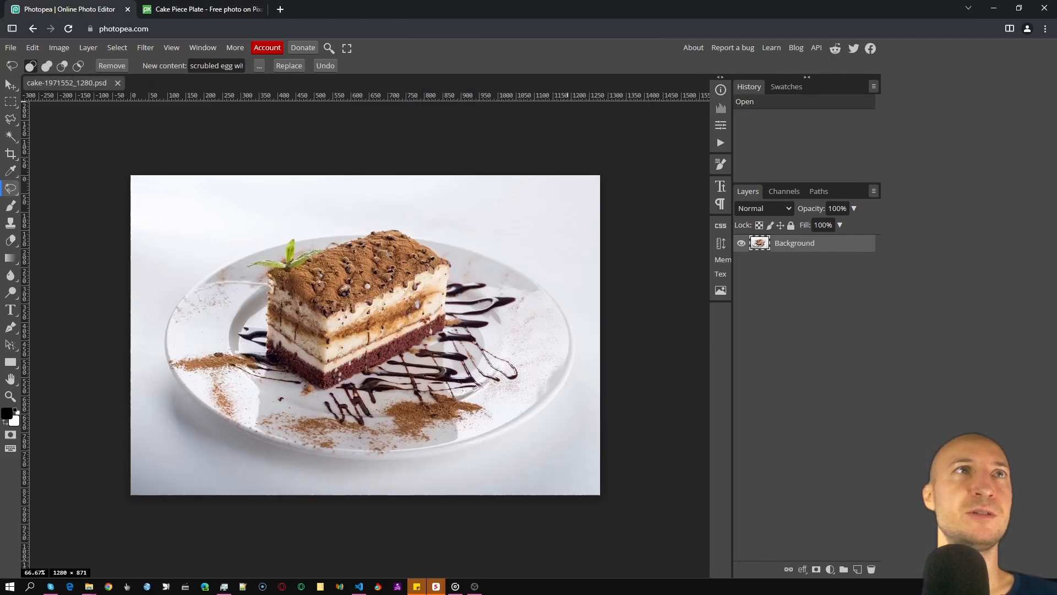
click(117, 83)
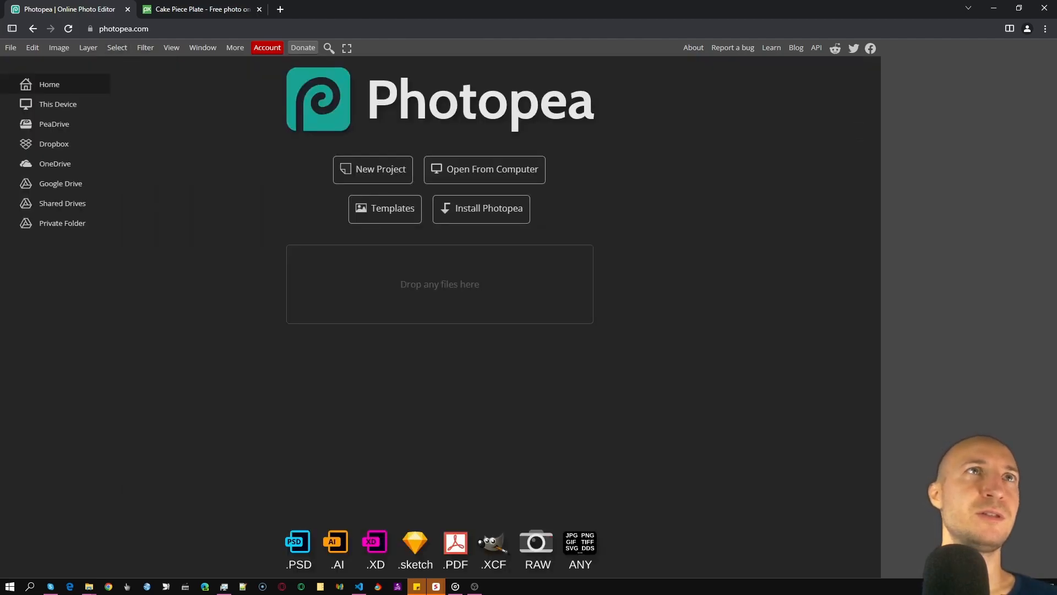
Switch to Pixabay, return to the "plate" search results and open the table setting photo with yellow roses and a blue-patterned bowl.
key(ctrl+Tab)
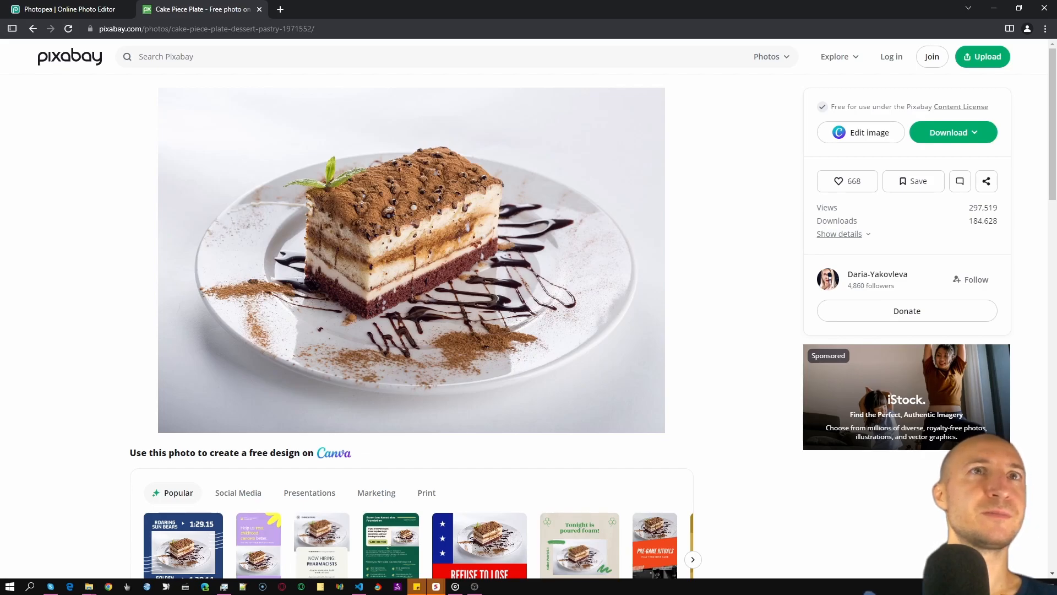
click(33, 28)
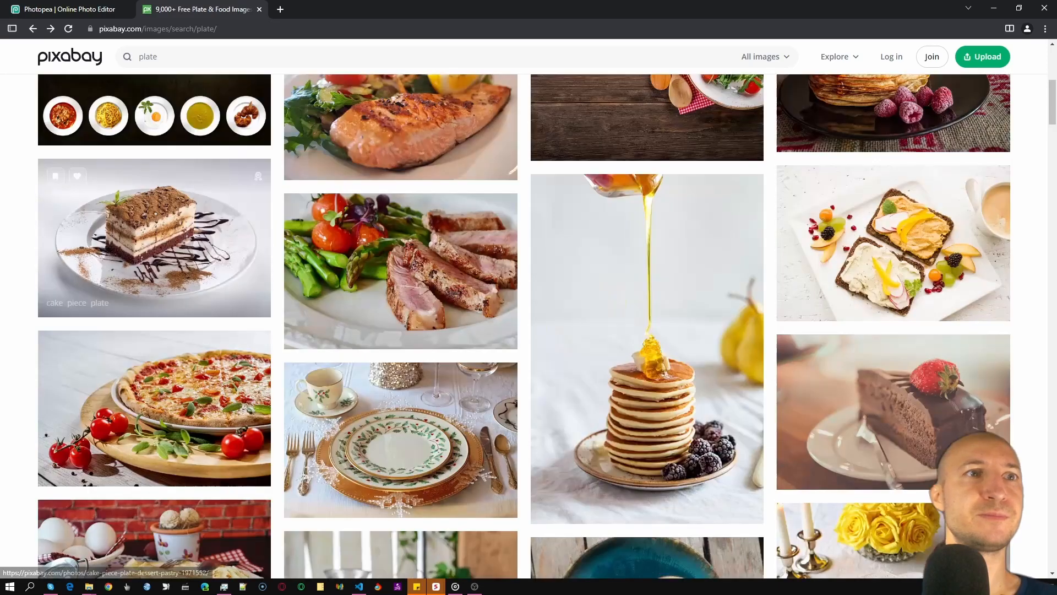
scroll(281, 309, down, 4)
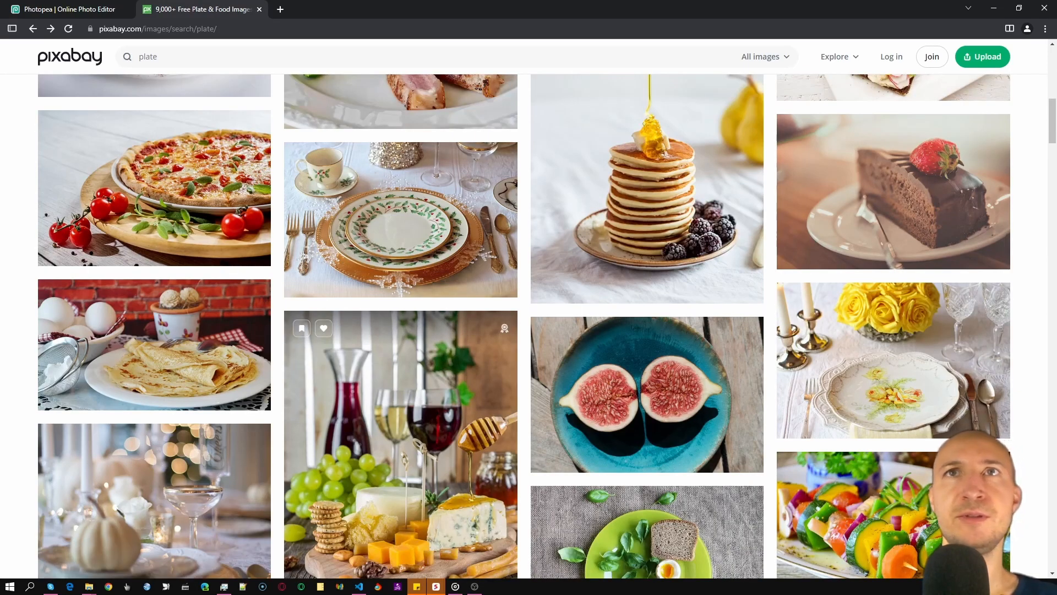
scroll(385, 385, up, 3)
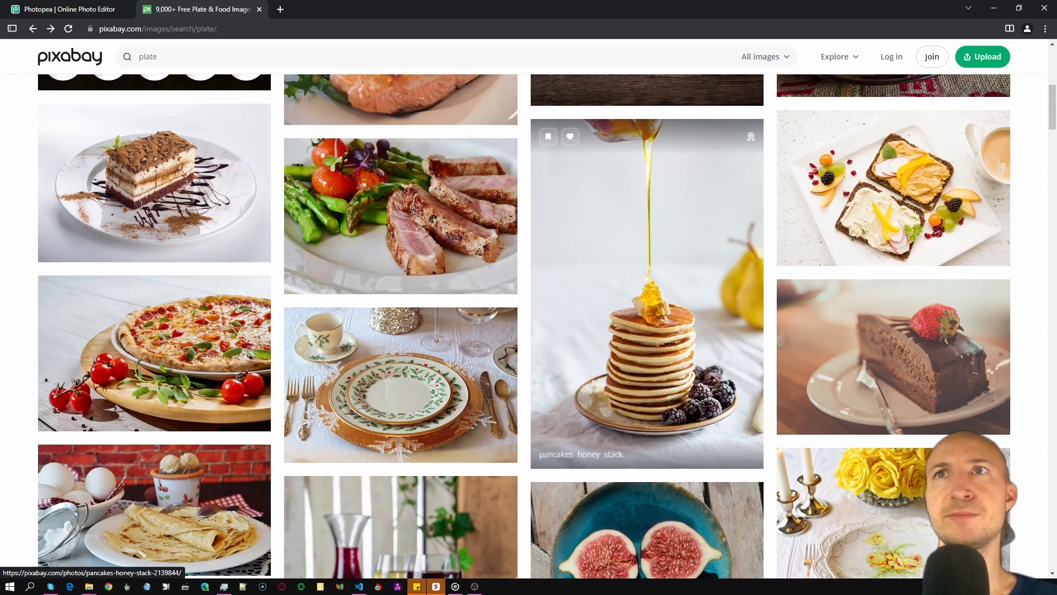
scroll(891, 308, down, 1)
scroll(892, 308, up, 1)
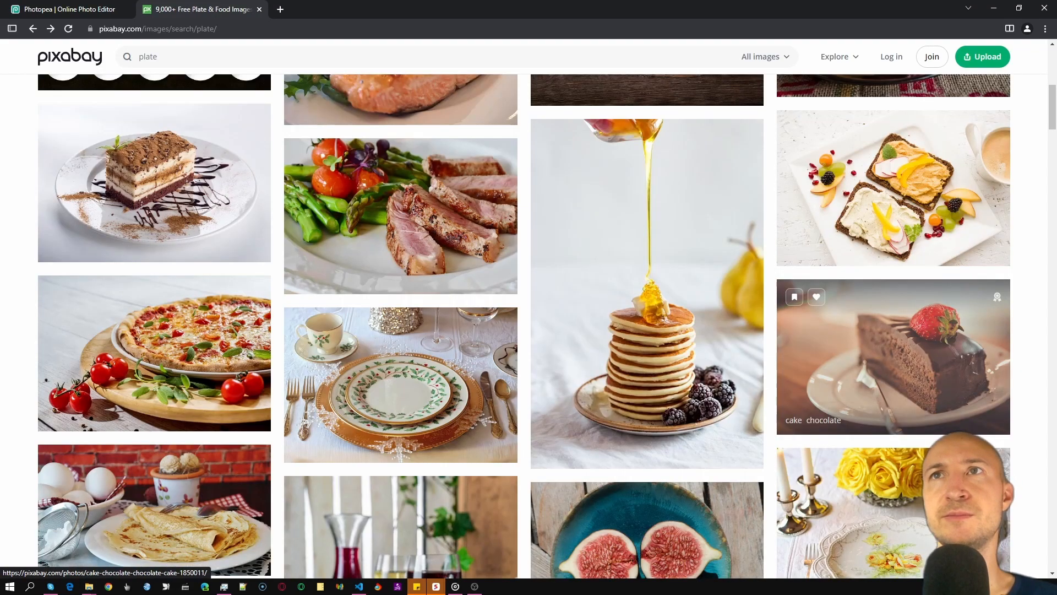
scroll(892, 308, down, 2)
scroll(892, 309, down, 9)
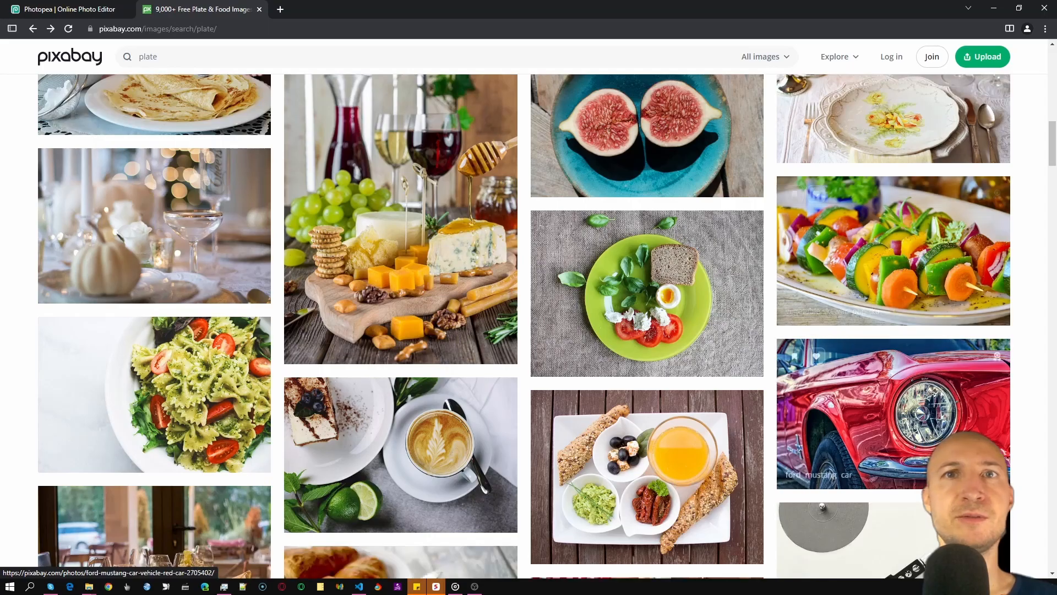
scroll(903, 395, down, 3)
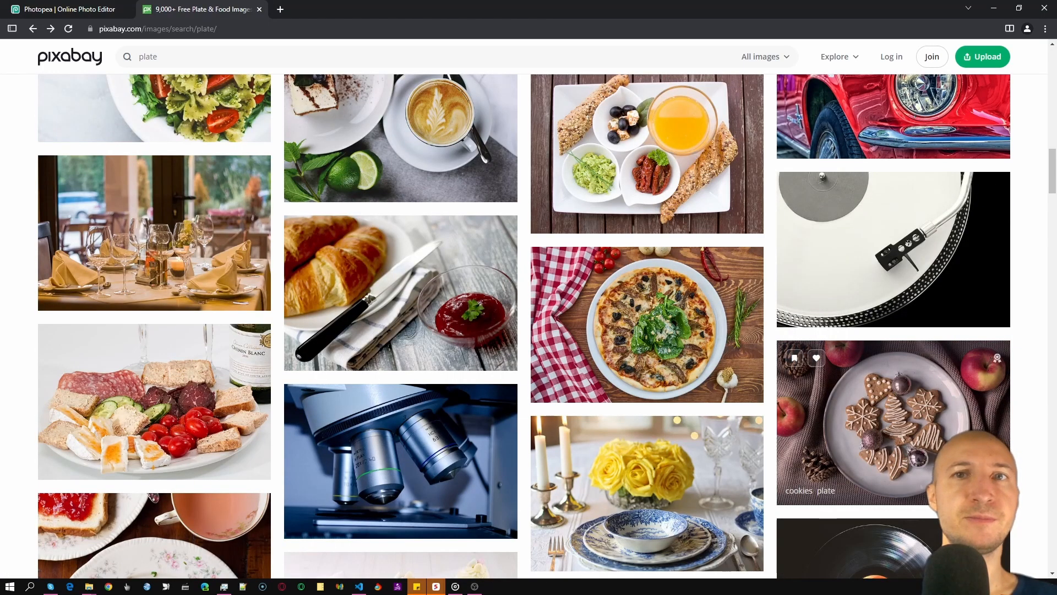
click(647, 485)
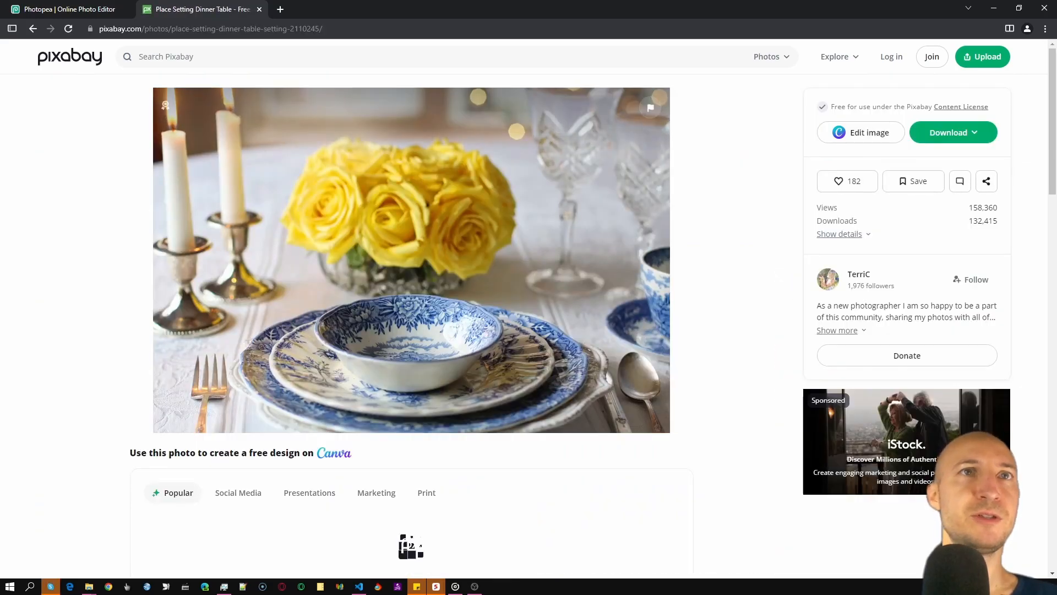
Open the table setting photo in Photopea and duplicate its Background layer.
drag(270, 213, 462, 337)
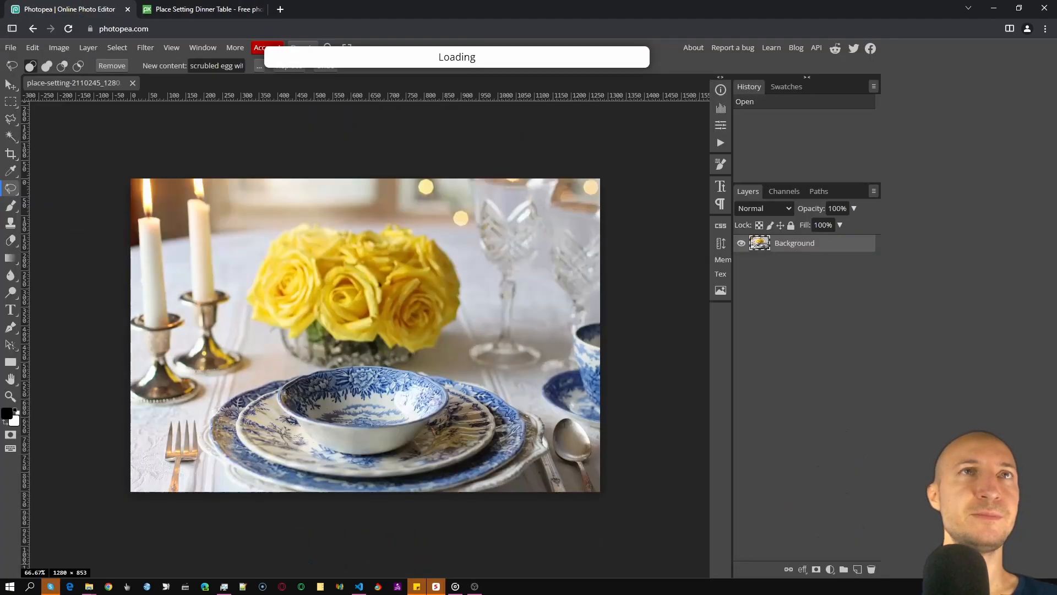
drag(795, 243, 857, 569)
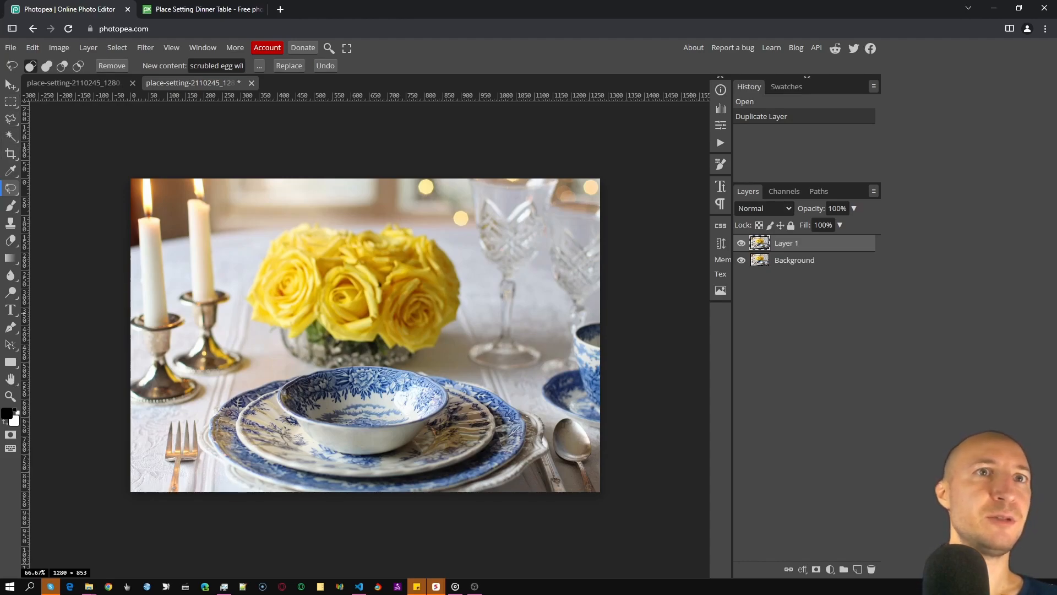
Outline the inside of the blue-patterned bowl freehand and enter "soup in the bowl" as the new content.
drag(285, 394, 329, 375)
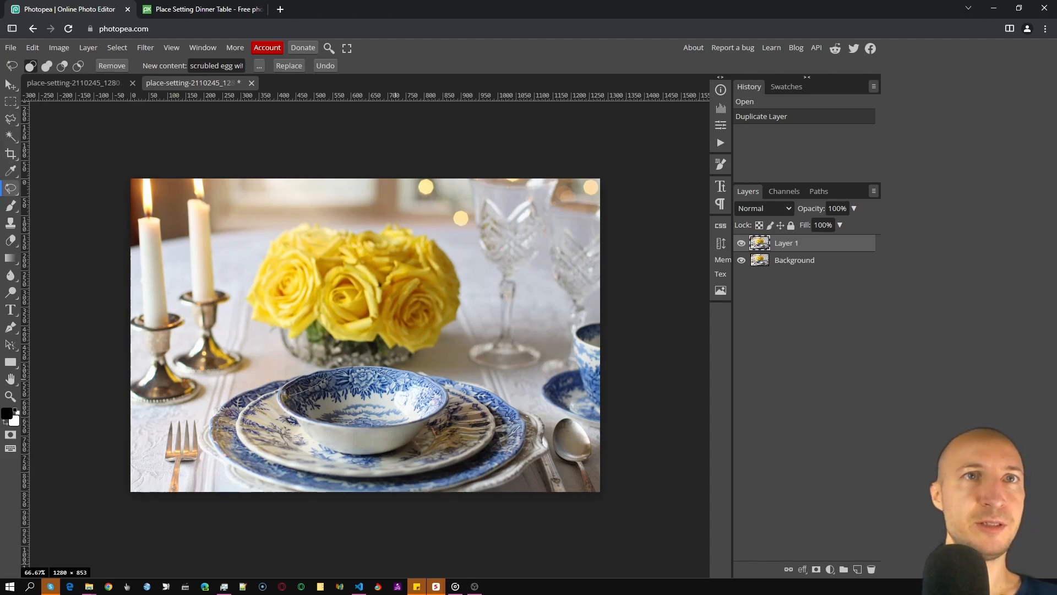
mouse_move(421, 401)
mouse_down()
mouse_move(430, 416)
mouse_move(371, 433)
mouse_move(300, 421)
mouse_move(295, 388)
mouse_up()
triple_click(207, 66)
text(soup)
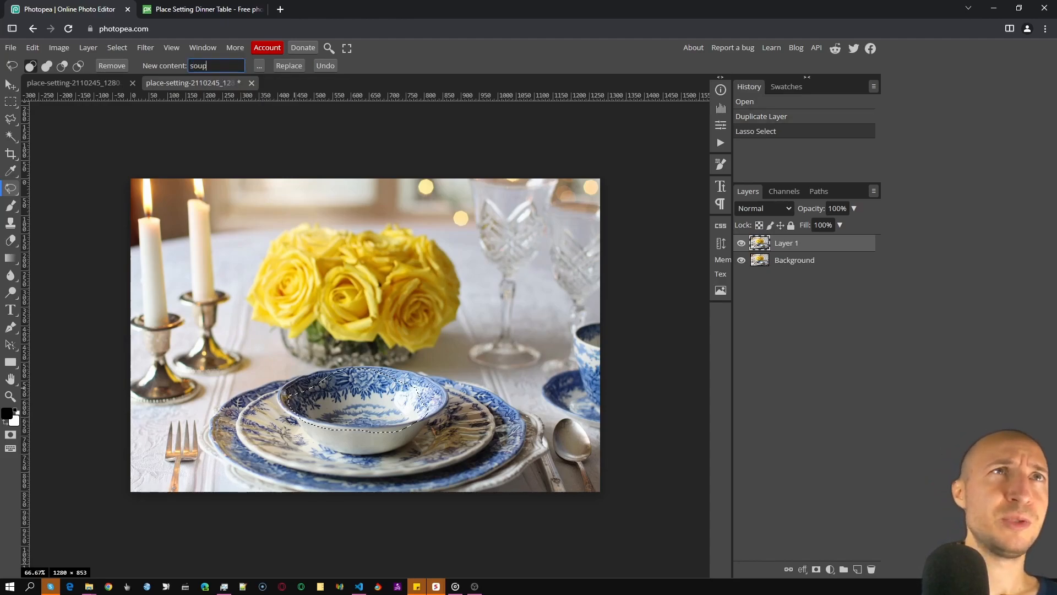
text( in)
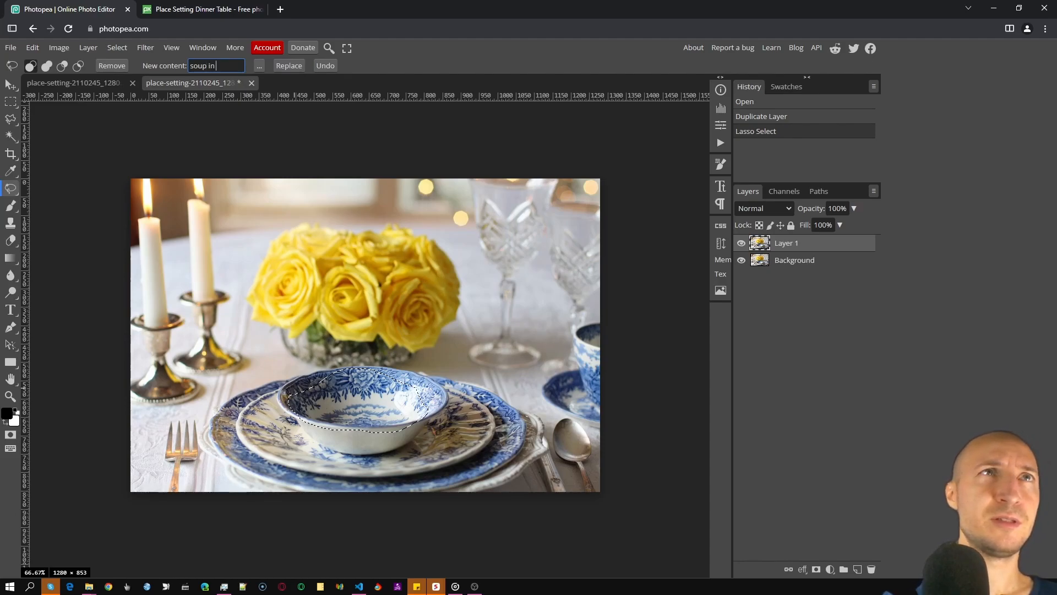
text( the bowl)
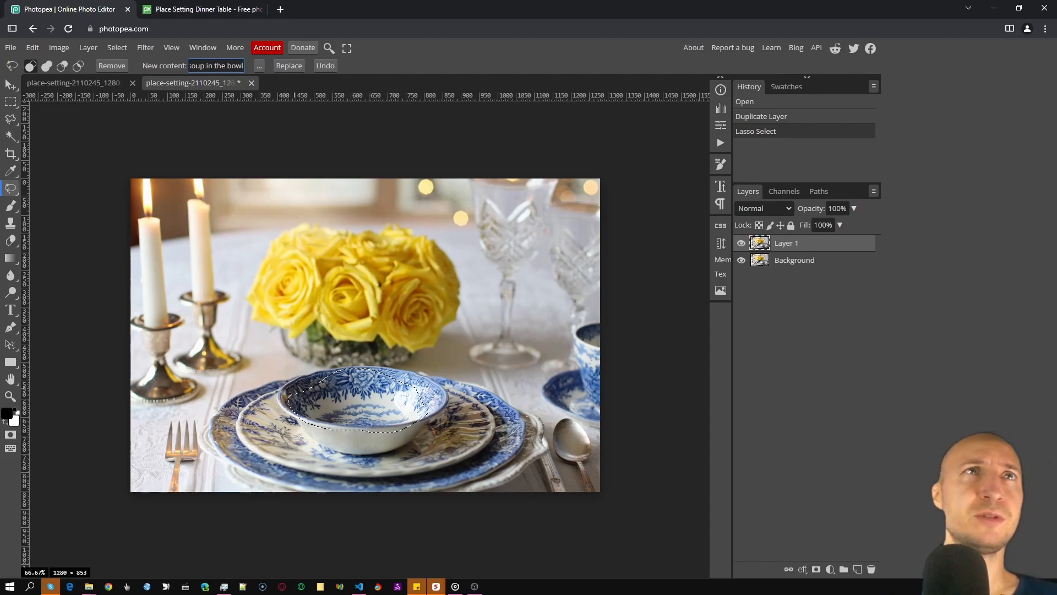
Apply Magic Replace to the outlined inside of the bowl and deselect it.
key(BackSpace)
key(Return)
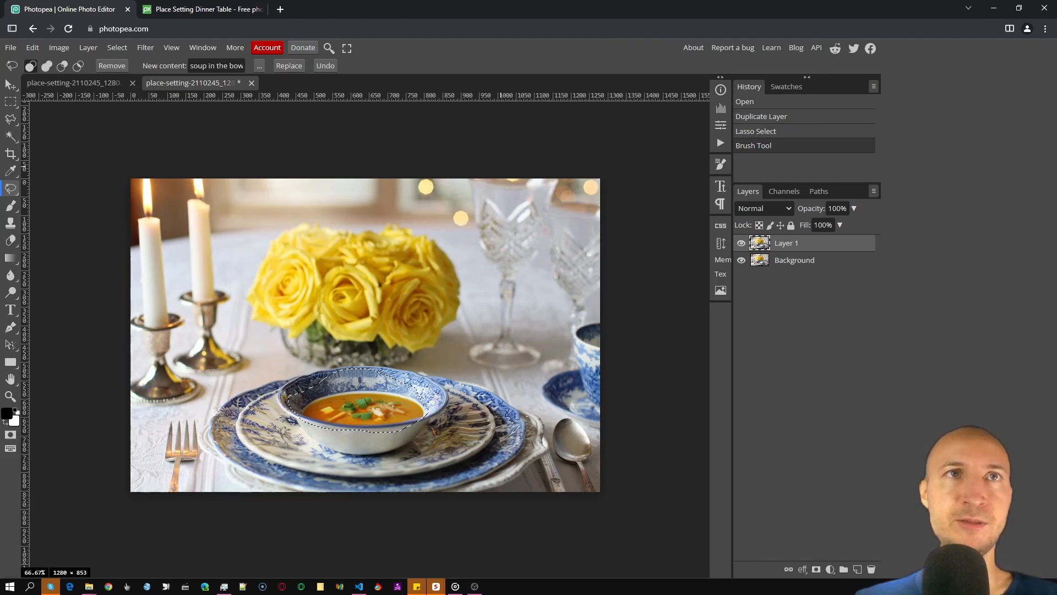
key(ctrl+d)
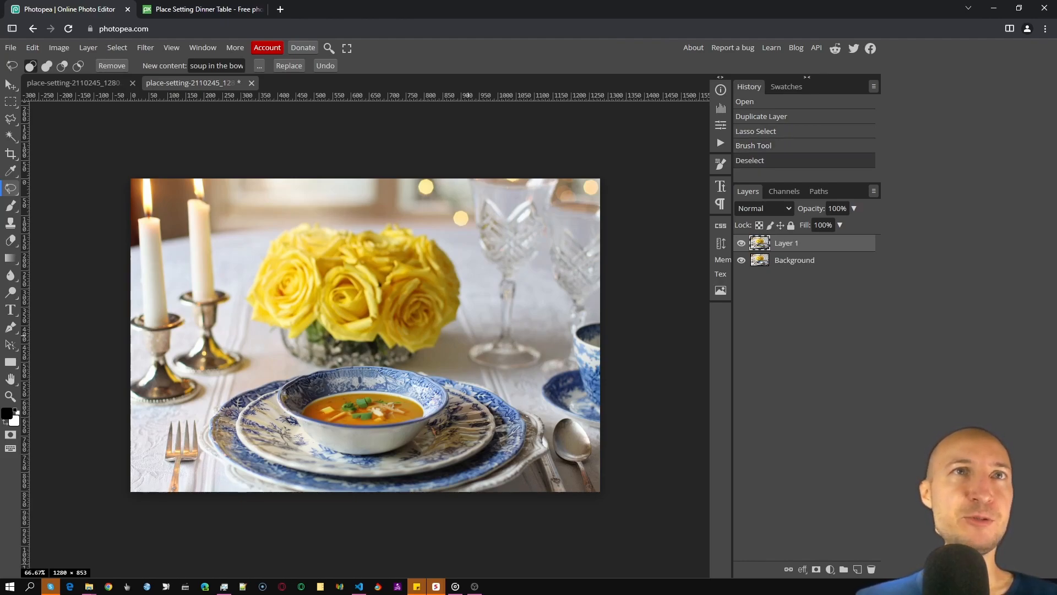
Outline the part of the plates between the soup bowl and the spoon freehand and enter "bread on the plate" as the new content.
mouse_move(460, 370)
mouse_down()
mouse_move(538, 467)
mouse_move(538, 392)
mouse_move(485, 365)
mouse_move(431, 413)
mouse_move(436, 478)
mouse_move(458, 473)
mouse_up()
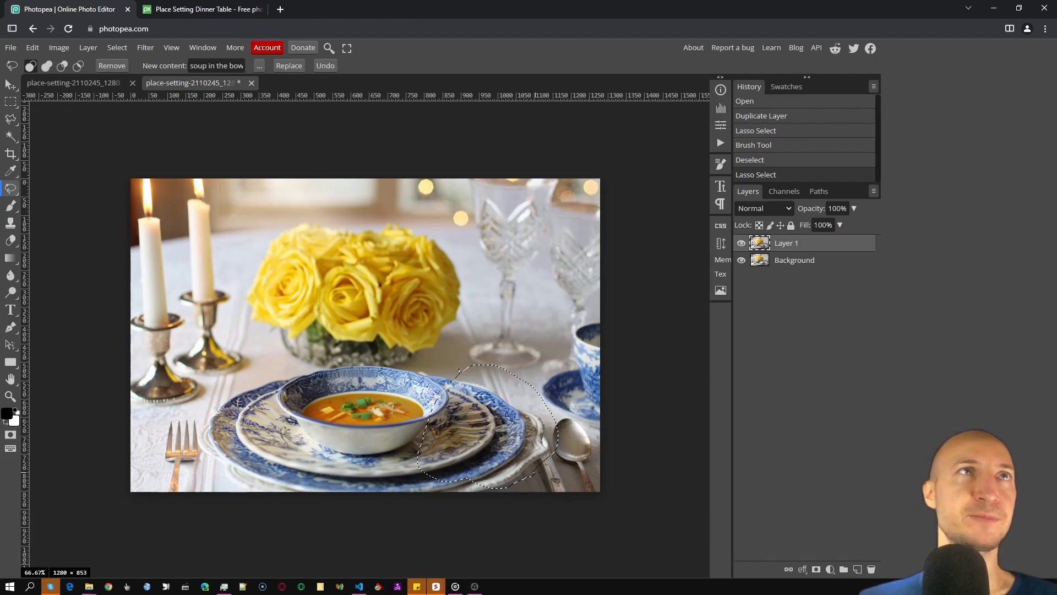
double_click(198, 65)
key(ctrl+a)
text(brea)
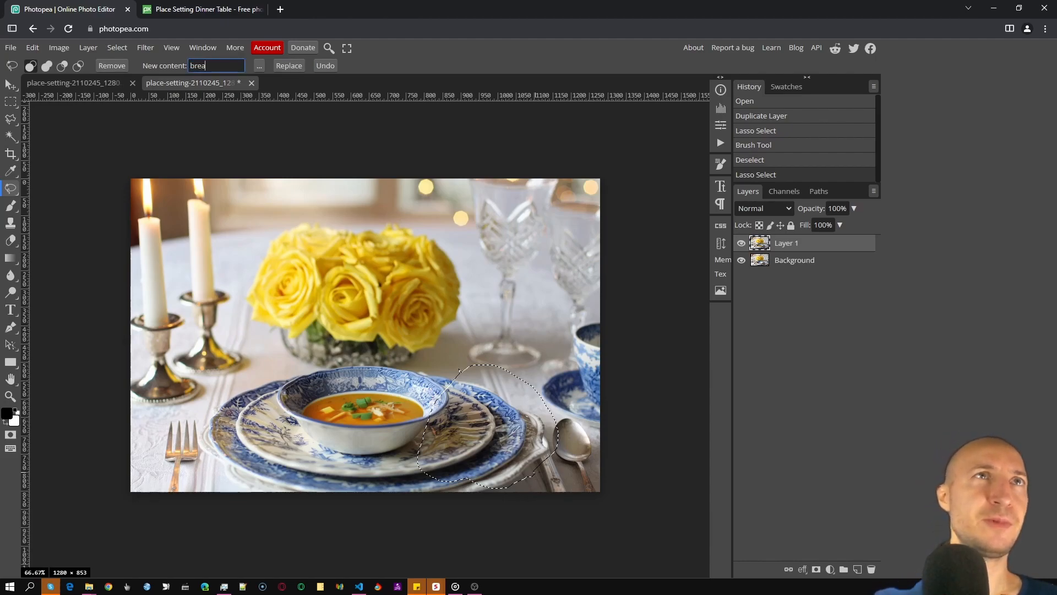
text(d on )
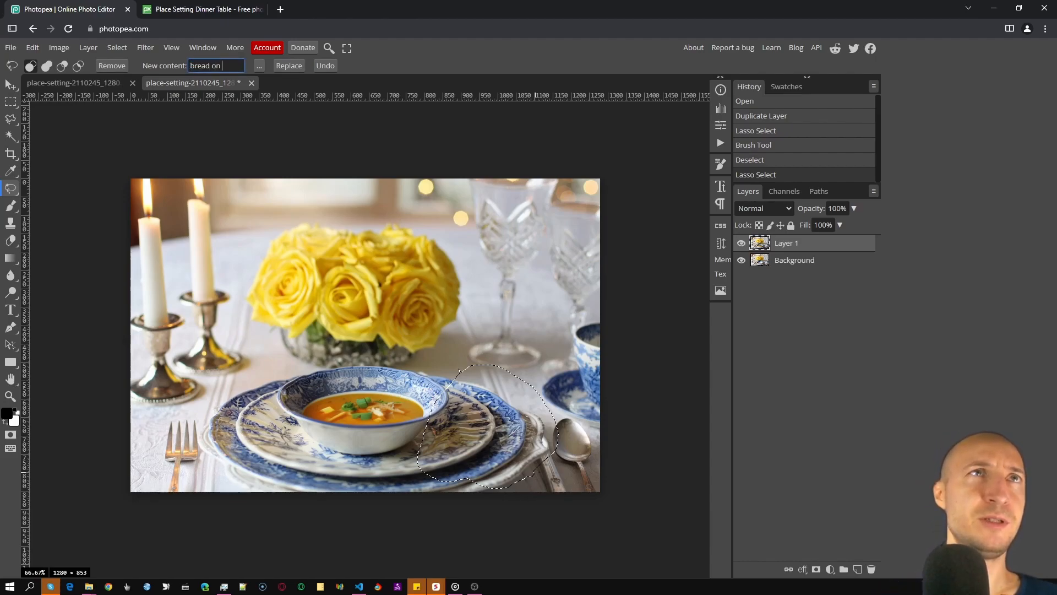
text(the plate)
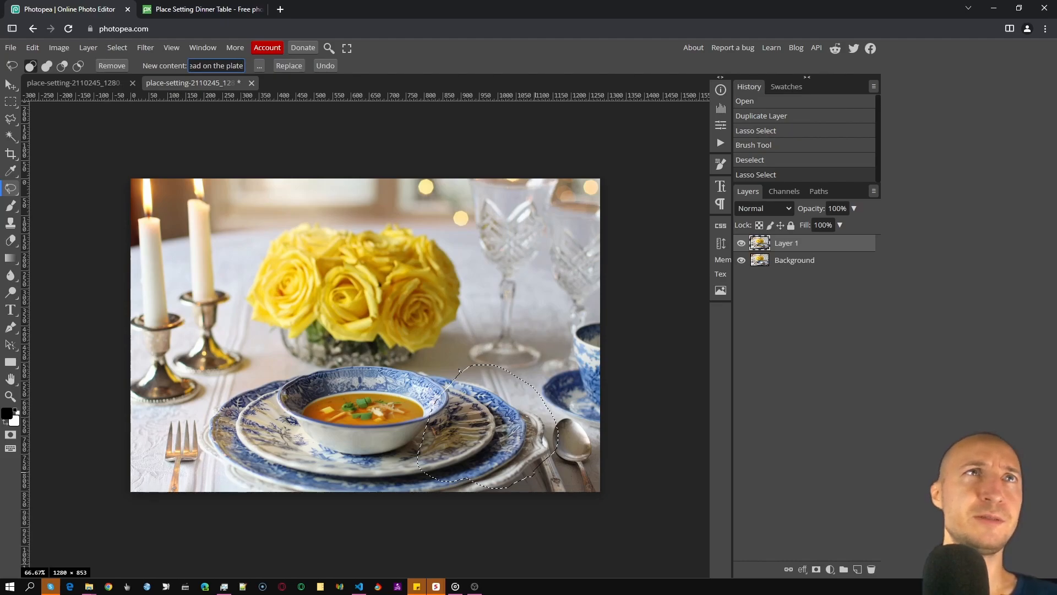
Apply Magic Replace to the outlined plate area between the soup bowl and the spoon and deselect it.
click(289, 65)
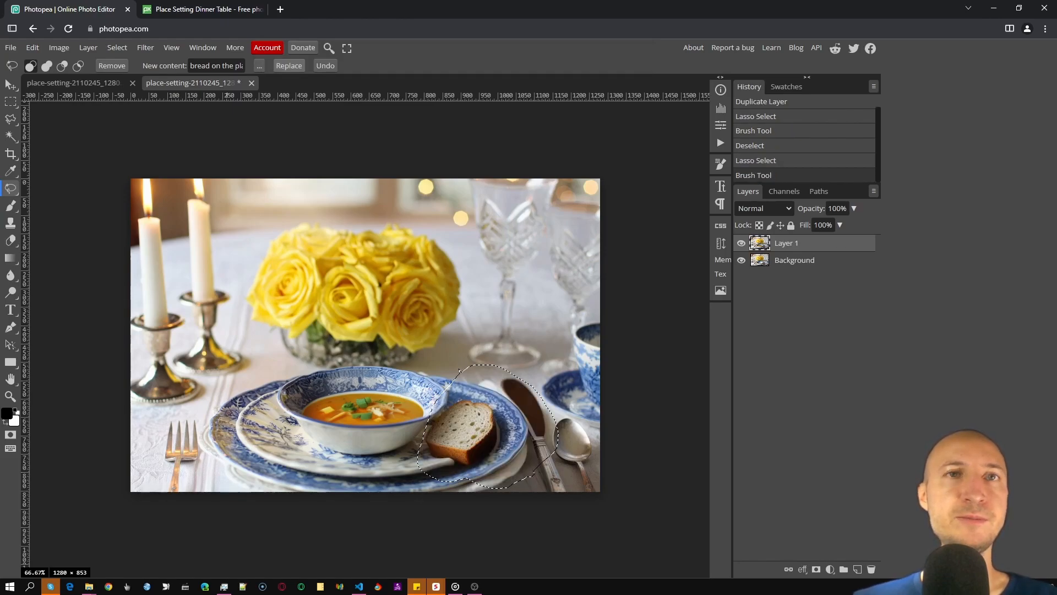
key(ctrl+d)
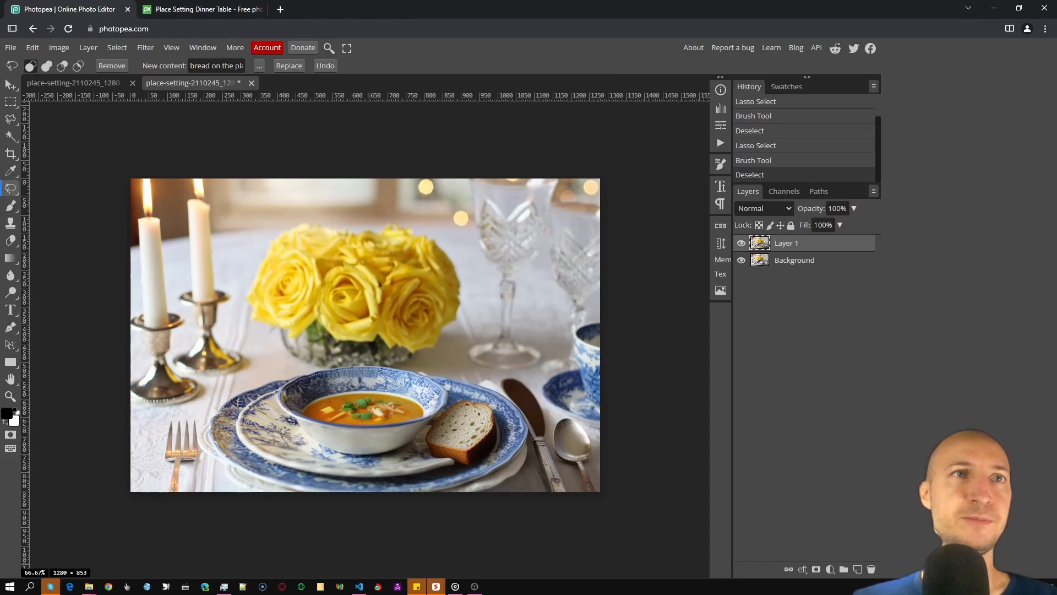
Outline the part of the plates between the fork and the soup bowl freehand and enter "a piece of cake" as the new content.
mouse_move(305, 430)
mouse_down()
mouse_move(277, 380)
mouse_move(196, 390)
mouse_move(207, 487)
mouse_move(302, 499)
mouse_move(311, 461)
mouse_up()
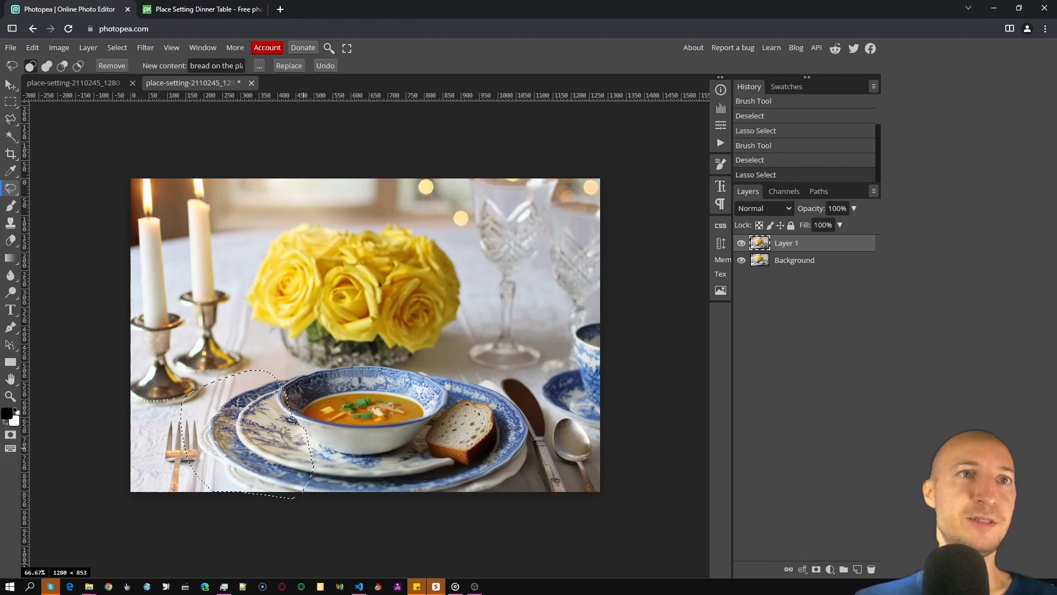
click(216, 66)
key(ctrl+a)
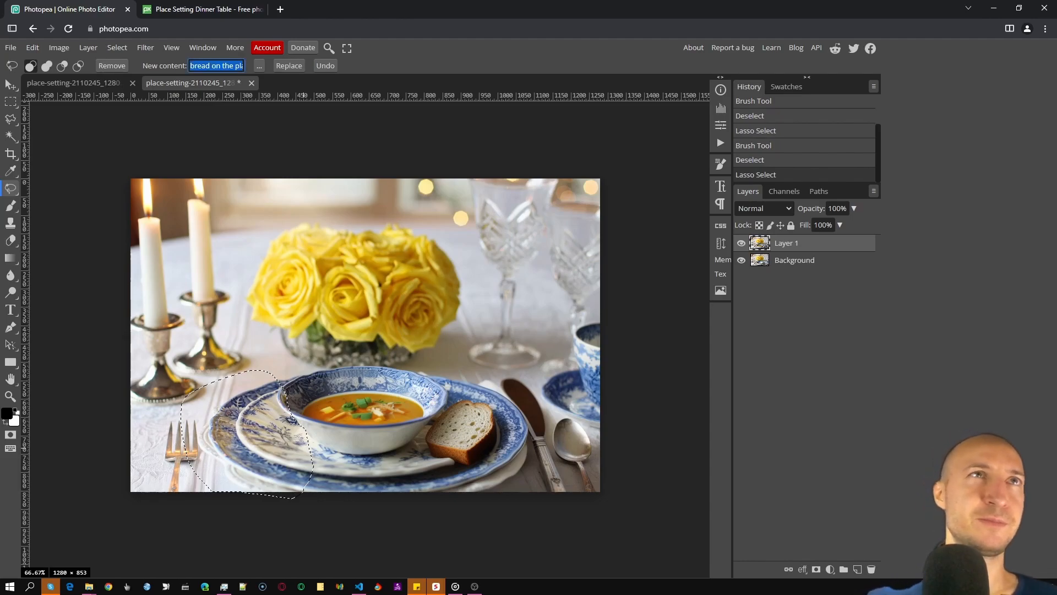
text(a)
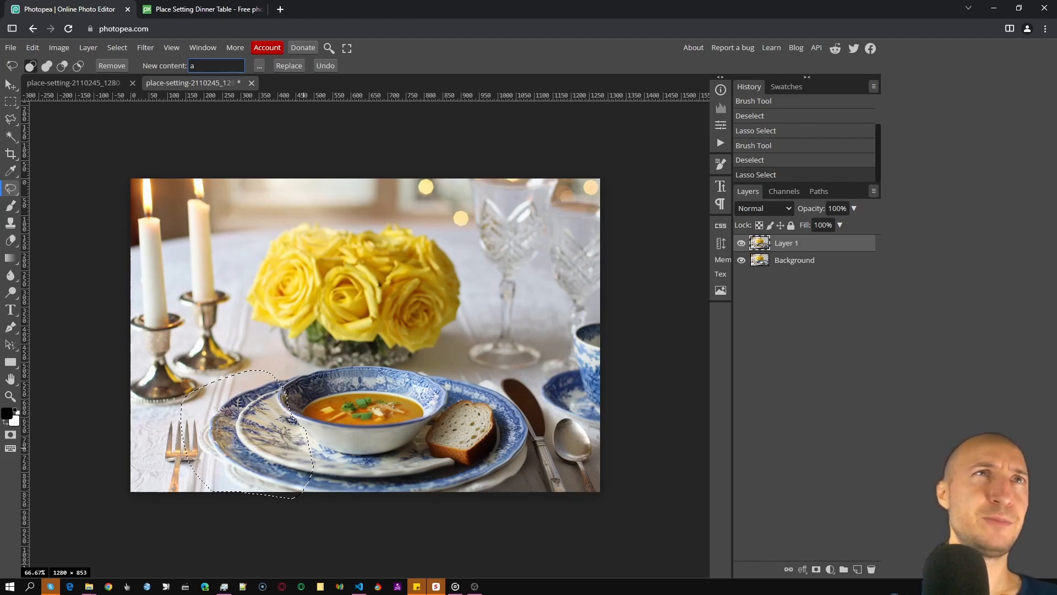
text( plece of cake)
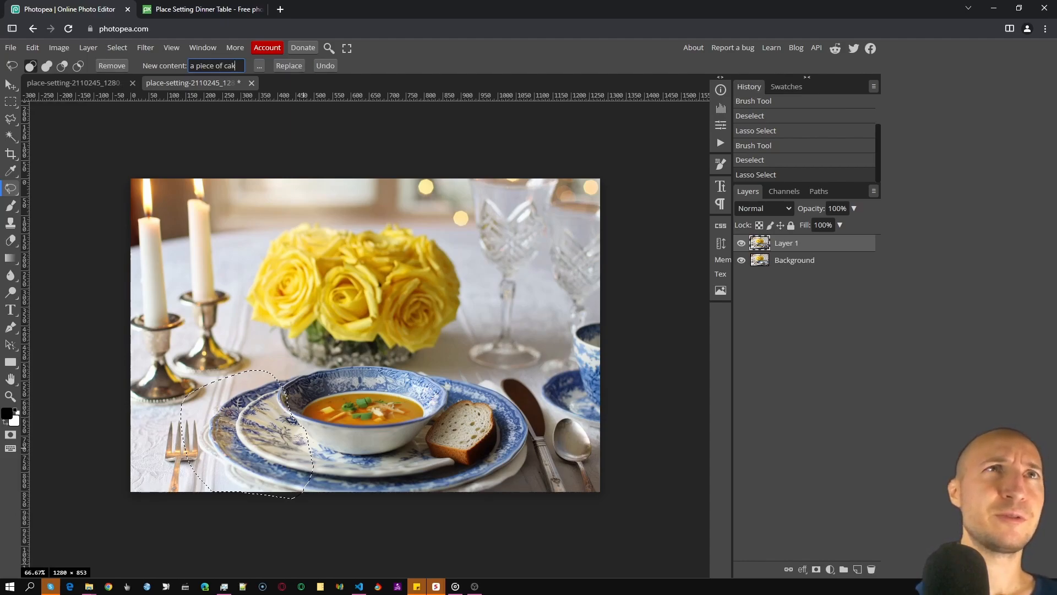
text( w)
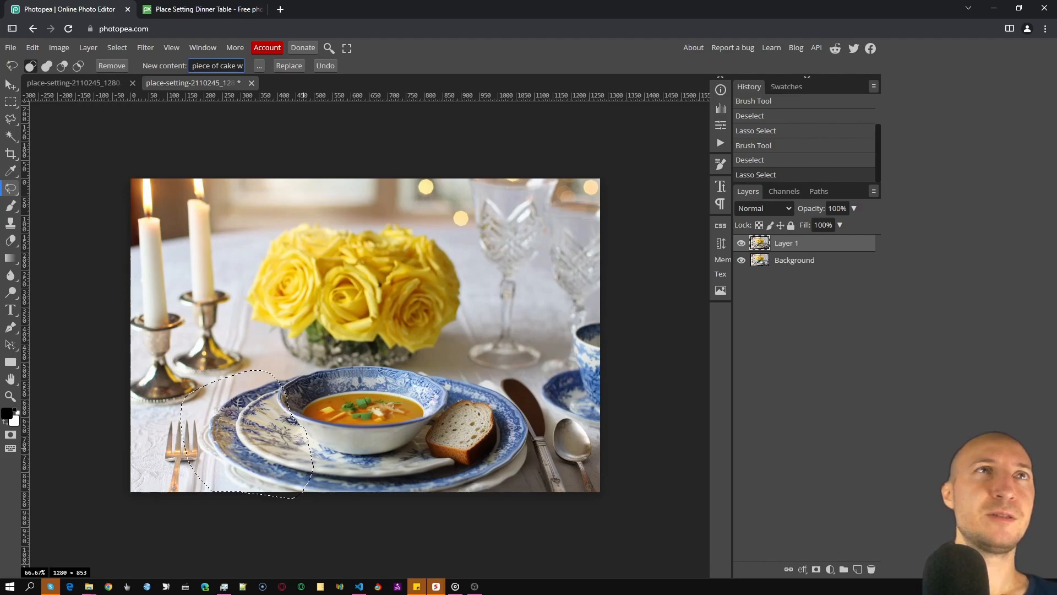
key(BackSpace)
key(BackSpace)
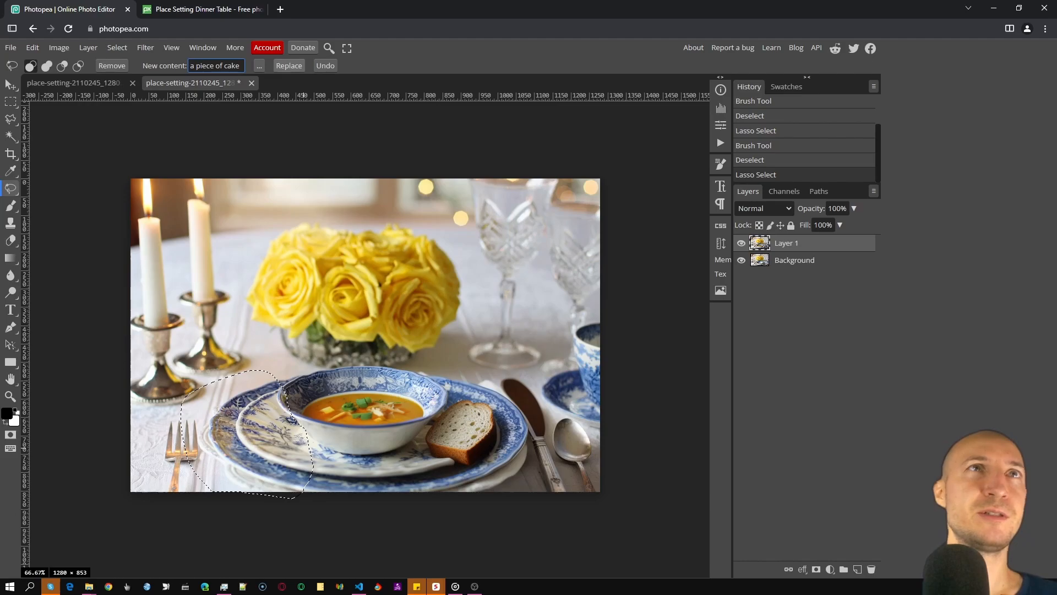
Try Magic Replace with "a piece of cake" on the outlined plate area and undo the replacement.
click(289, 66)
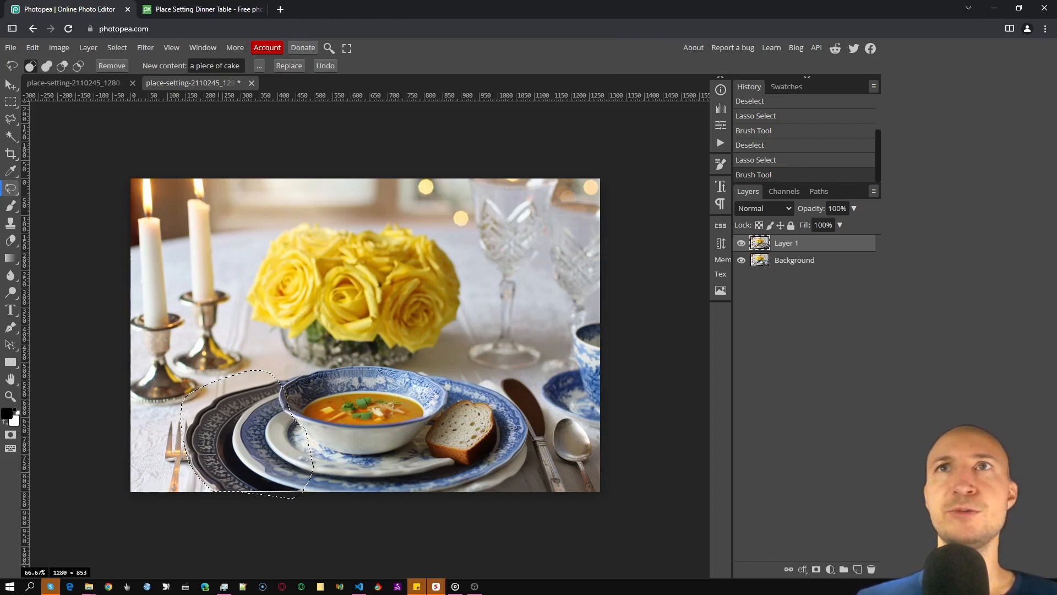
key(ctrl+z)
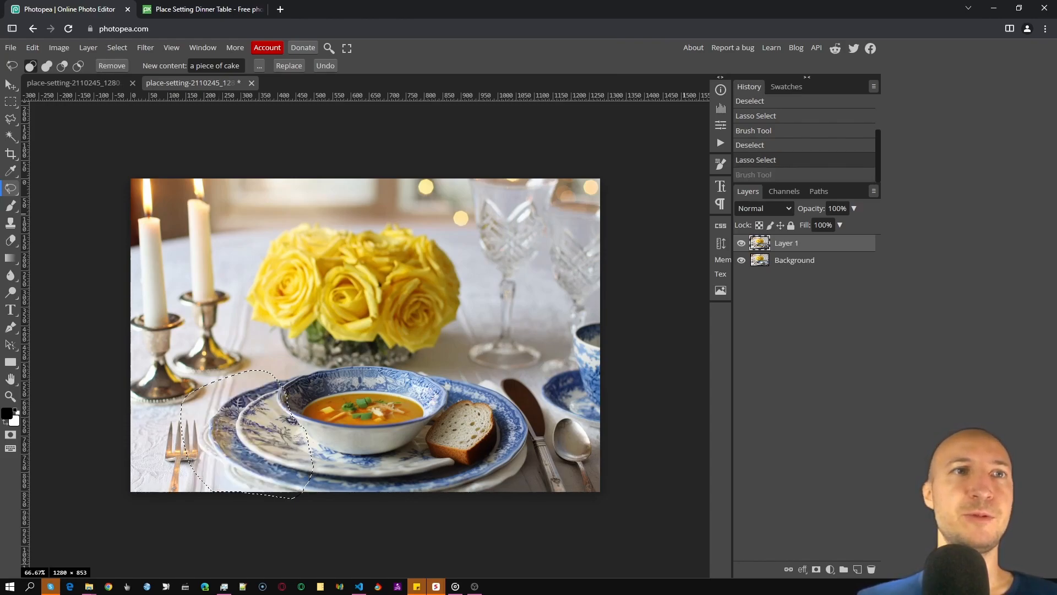
Extend the new content to "a piece of cake on the plate", apply Magic Replace to the outlined area and deselect it.
click(211, 65)
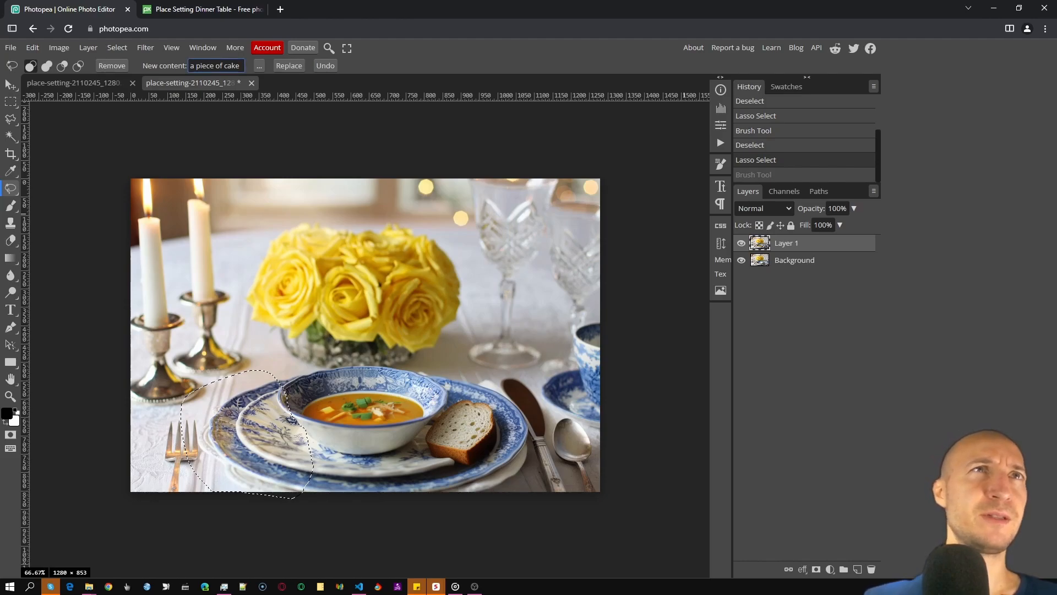
text(o)
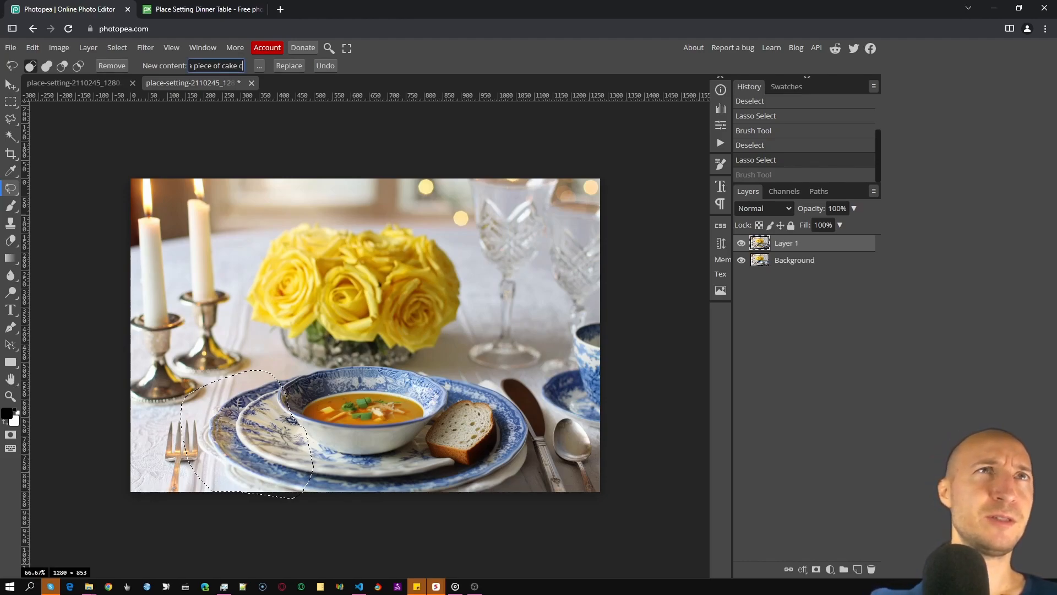
text(n the plate)
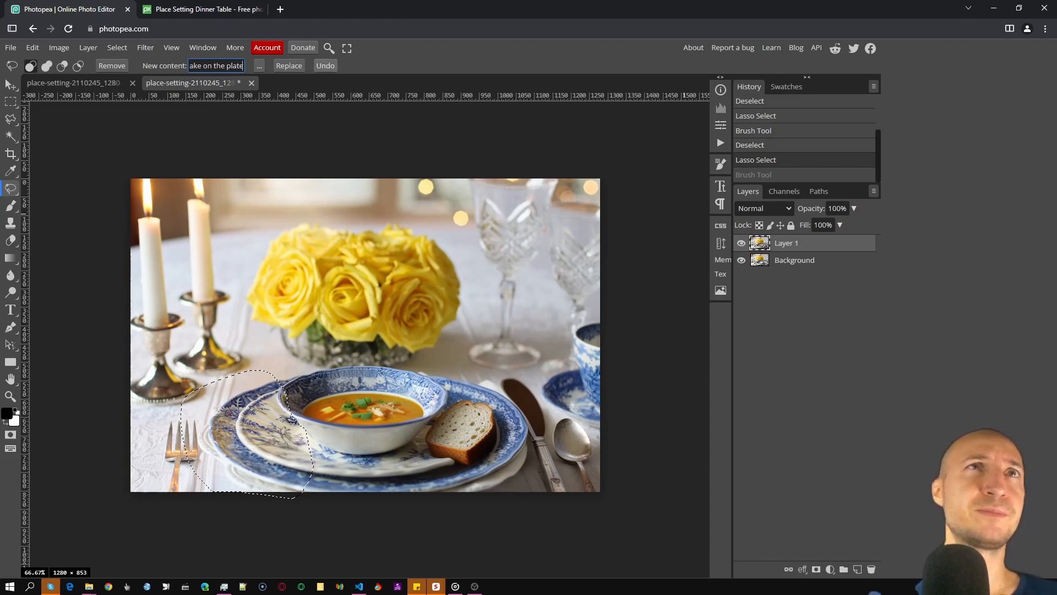
key(Return)
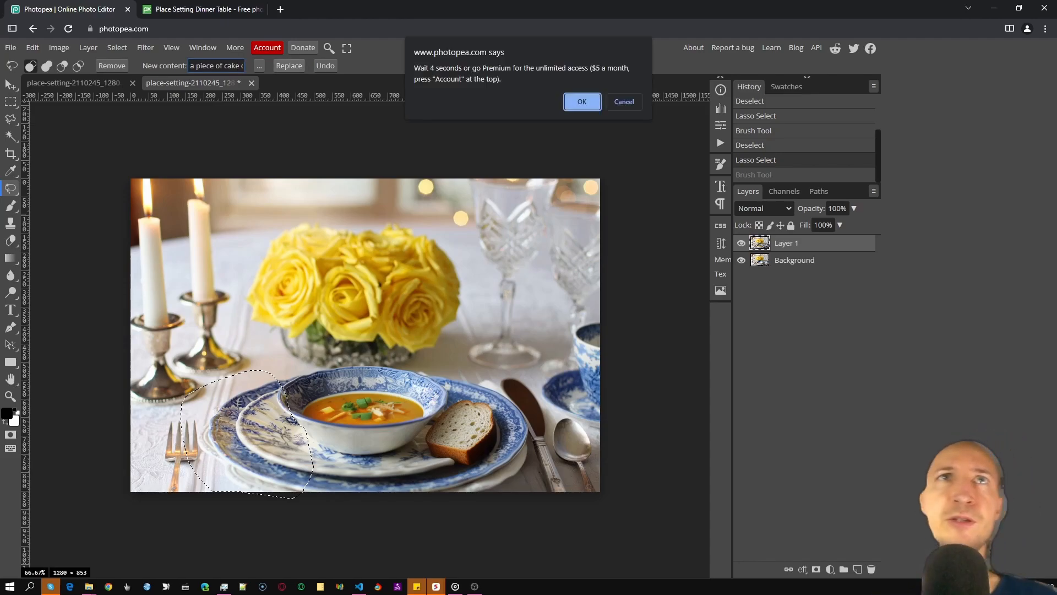
key(Return)
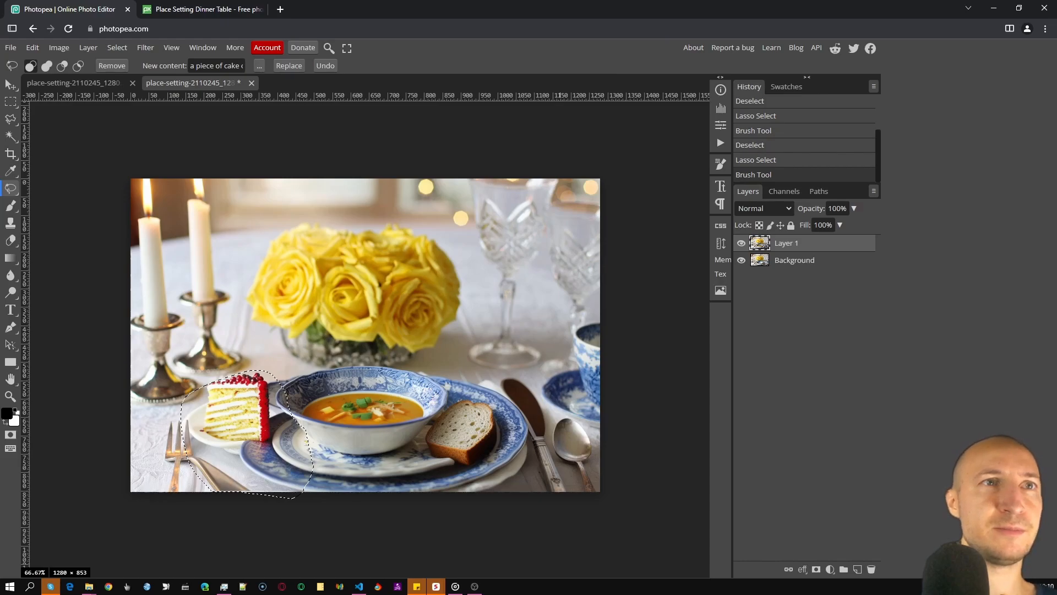
key(ctrl+d)
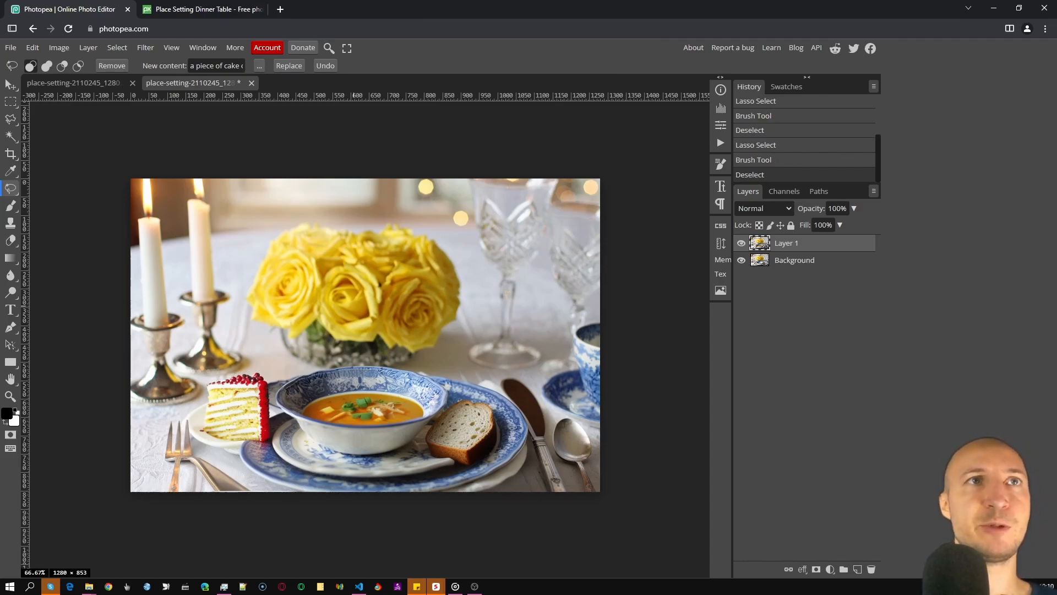
Outline the yellow roses freehand and extend the selection to include the background above them up past the photo's upper edge.
mouse_move(306, 209)
mouse_down()
mouse_move(266, 237)
mouse_move(237, 285)
mouse_move(243, 324)
mouse_move(297, 359)
mouse_up()
mouse_move(425, 361)
mouse_down()
mouse_move(475, 316)
mouse_move(479, 275)
mouse_move(425, 216)
mouse_move(313, 208)
mouse_move(292, 225)
mouse_move(295, 149)
mouse_move(355, 150)
mouse_move(448, 179)
mouse_move(461, 204)
mouse_move(449, 236)
mouse_move(355, 266)
mouse_move(287, 270)
mouse_up()
key(shift)
key(shift)
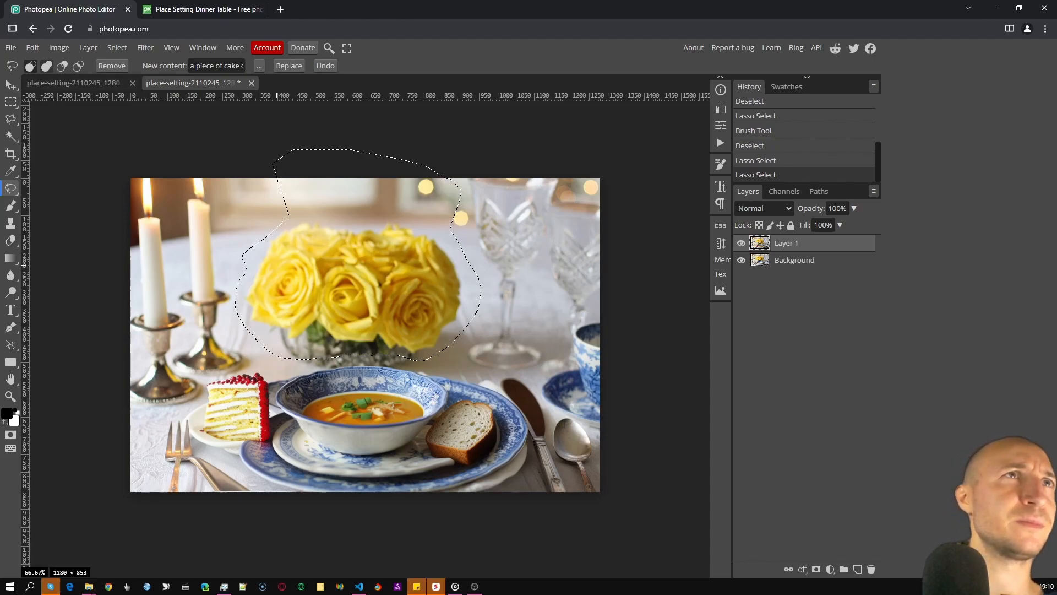
key(shift)
mouse_move(293, 263)
mouse_down()
mouse_move(256, 251)
mouse_move(253, 150)
mouse_move(352, 131)
mouse_move(454, 149)
mouse_move(467, 233)
mouse_move(455, 270)
mouse_up()
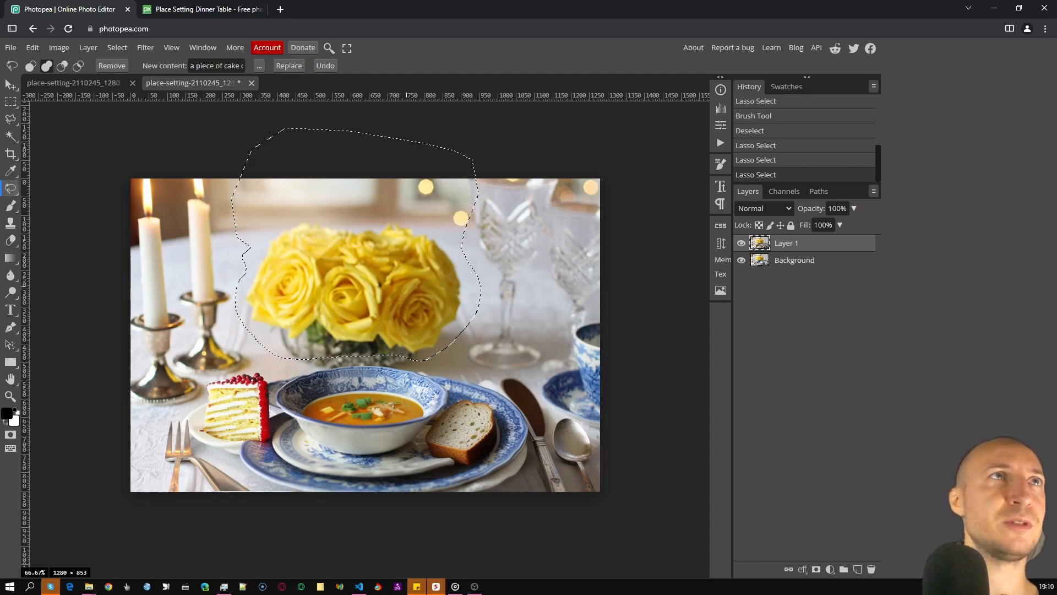
Enter "flowers" as the new content for the selected rose area.
triple_click(206, 65)
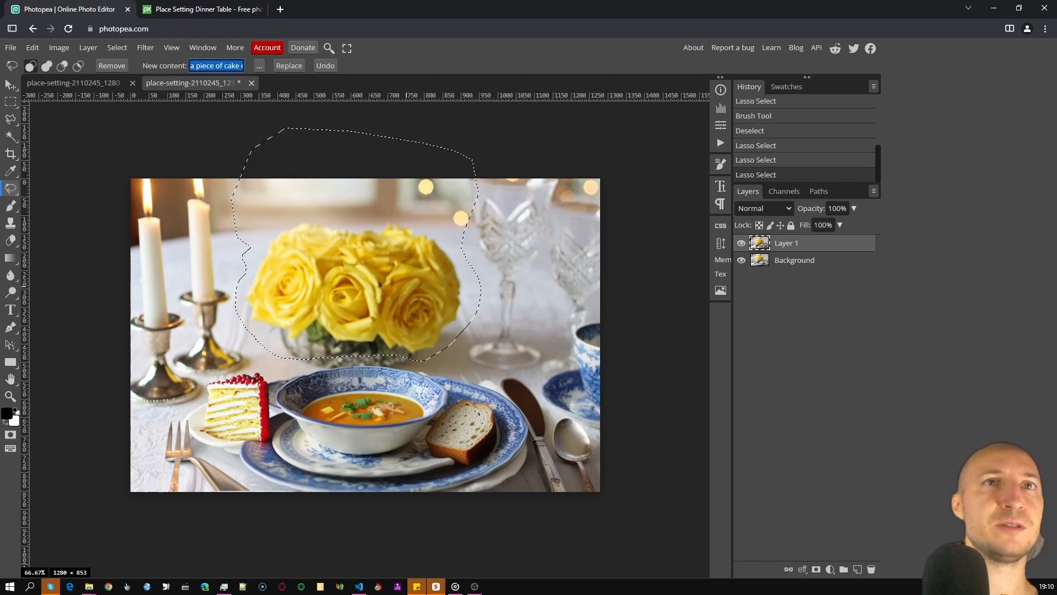
text(flowers on)
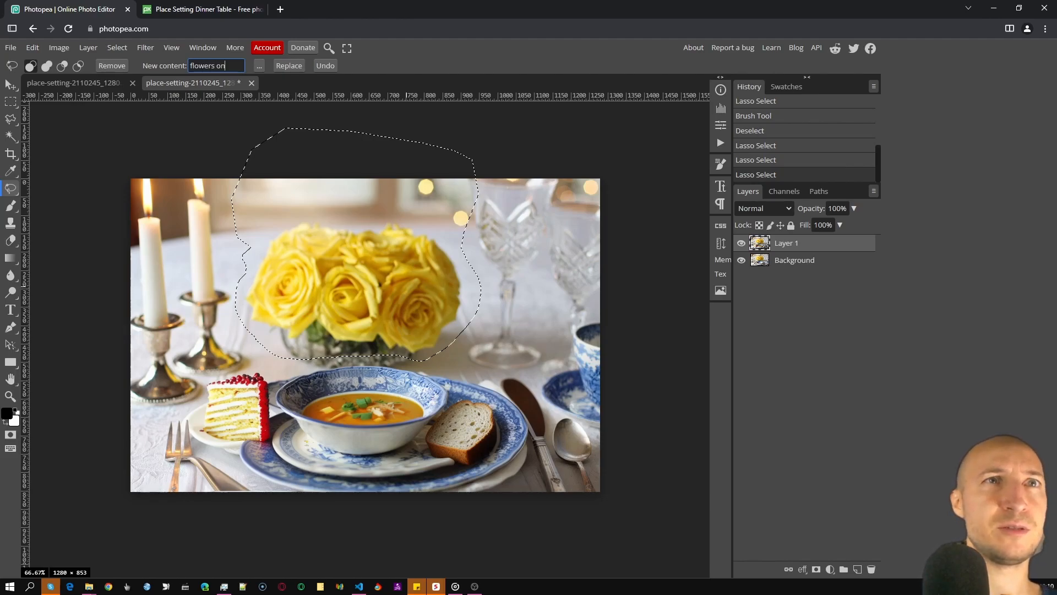
text( the table)
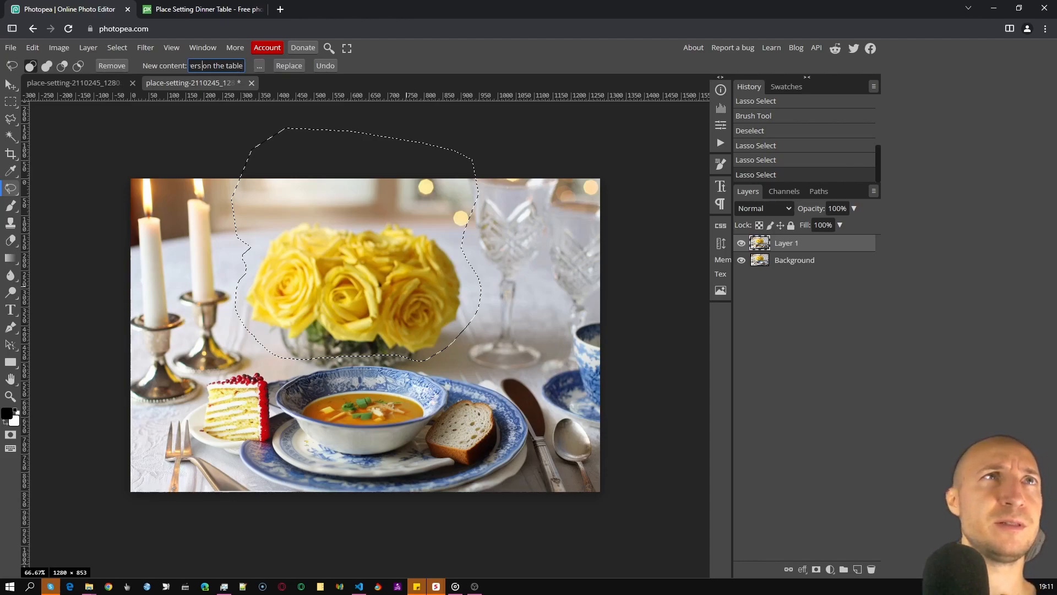
drag(202, 66, 289, 66)
key(BackSpace)
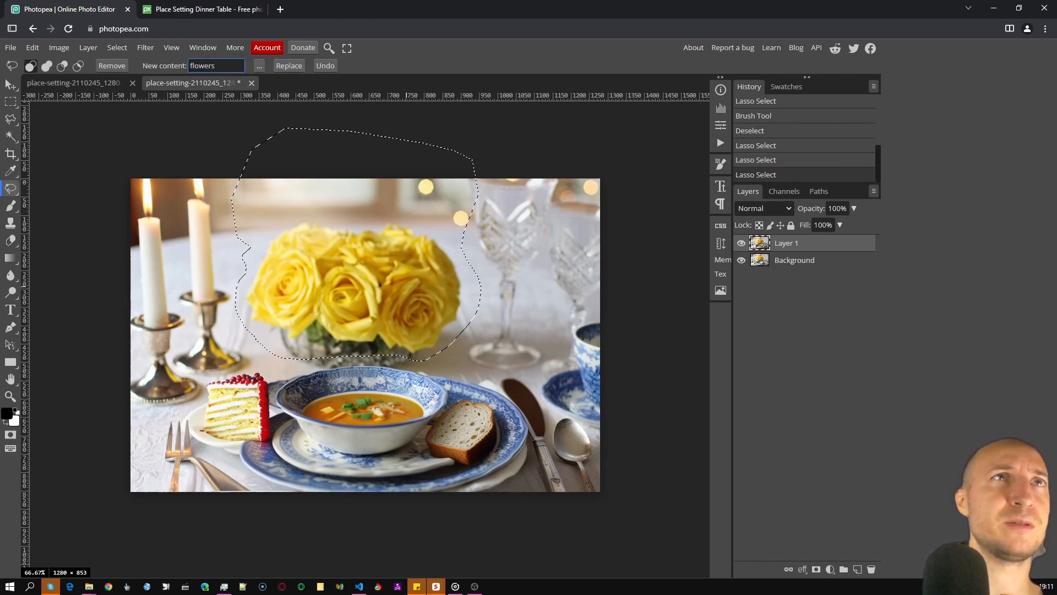
Try Magic Replace on the selected roses, deselect to inspect the edges of the replaced area, and undo back to the selection.
key(Return)
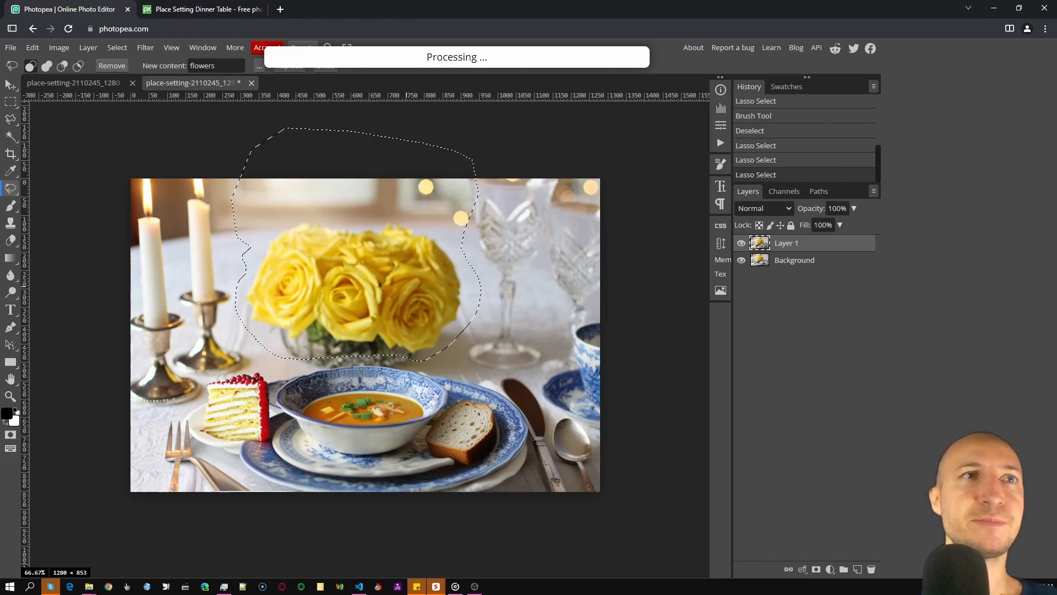
key(ctrl+d)
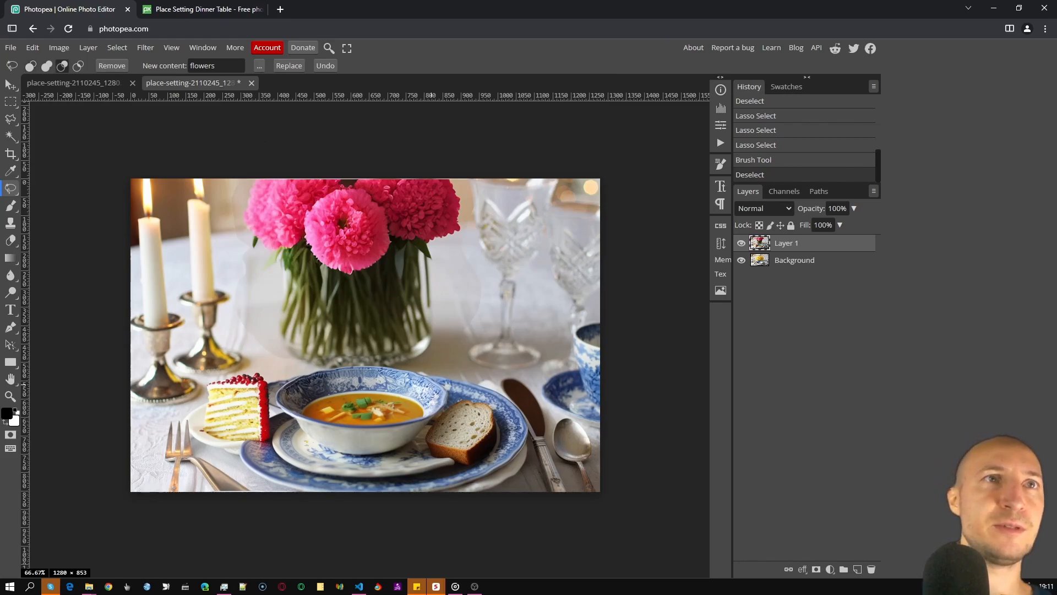
scroll(242, 314, up, 3)
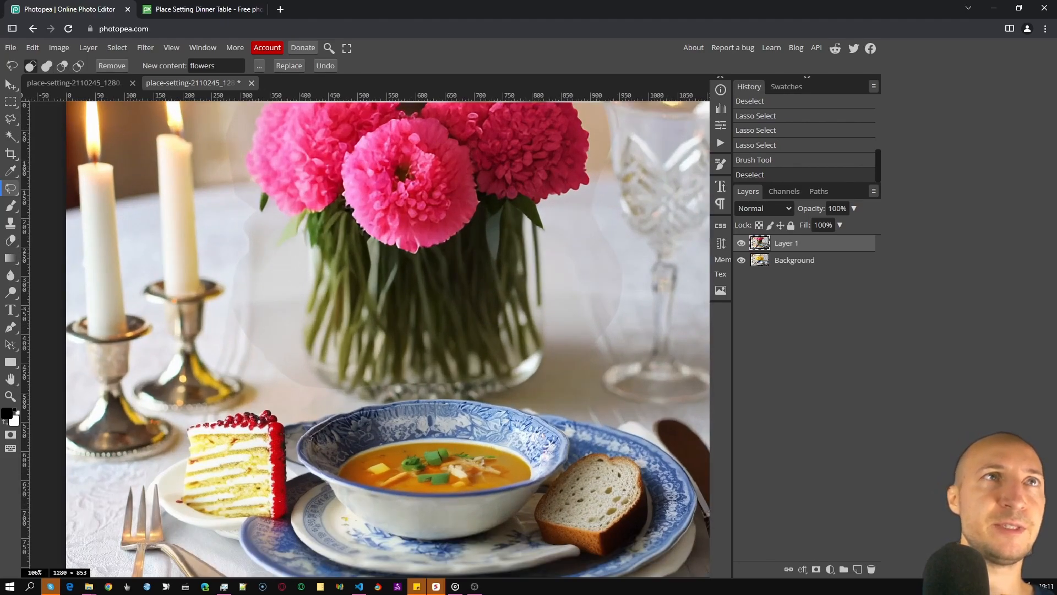
scroll(388, 339, up, 2)
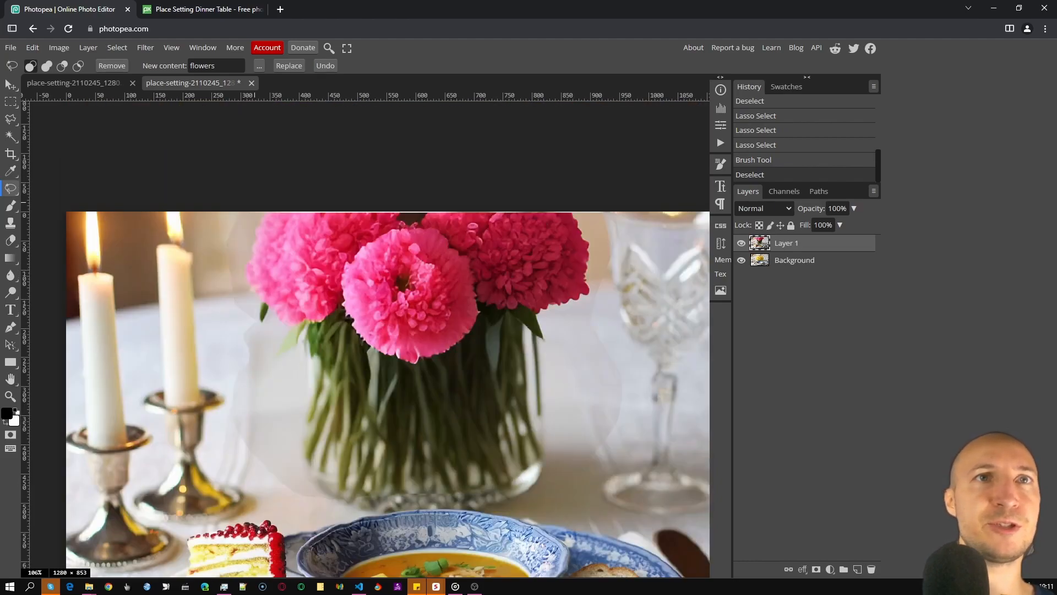
scroll(388, 338, down, 1)
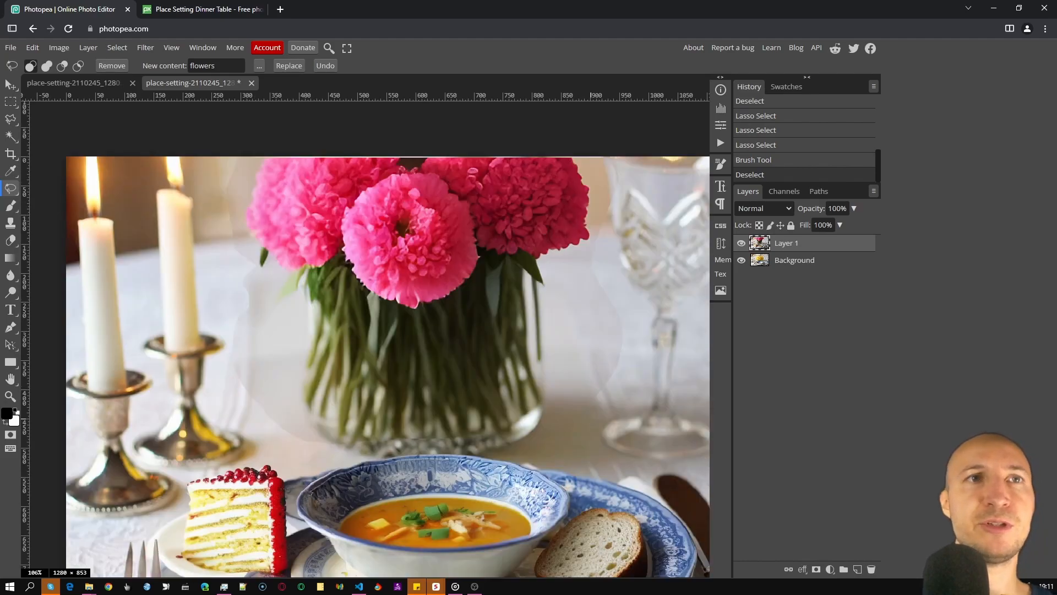
key(ctrl+z)
key(ctrl+z)
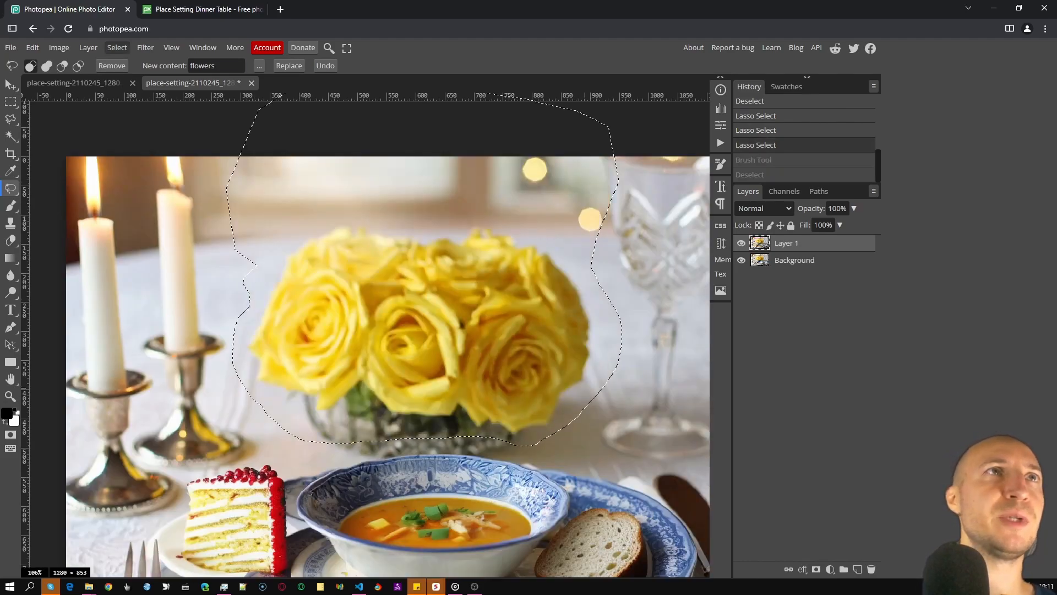
Feather the selection around the roses by 5 px and apply Magic Replace with "flowers" to it.
click(117, 48)
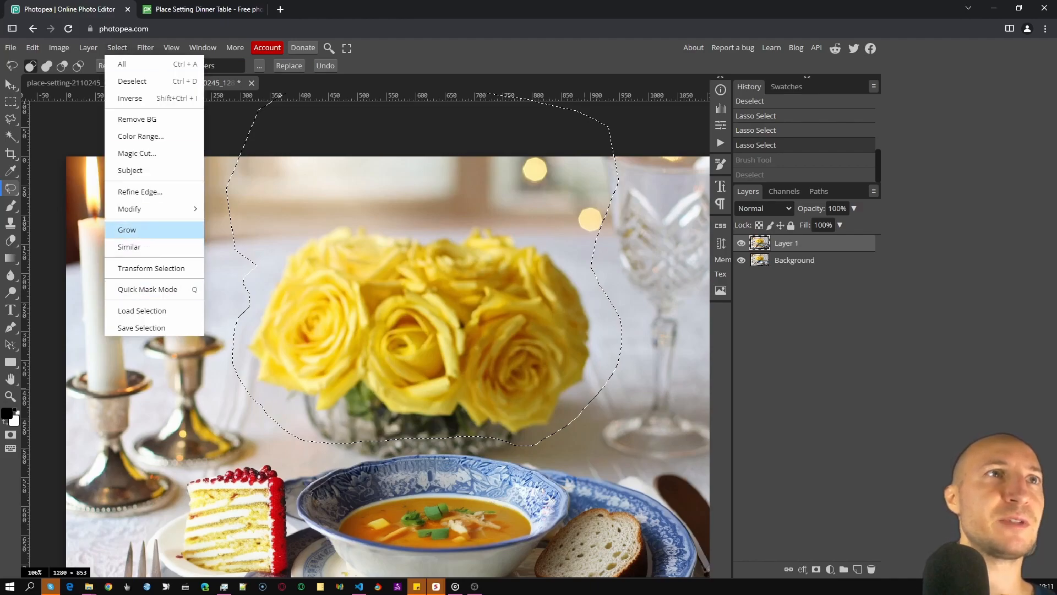
mouse_move(165, 208)
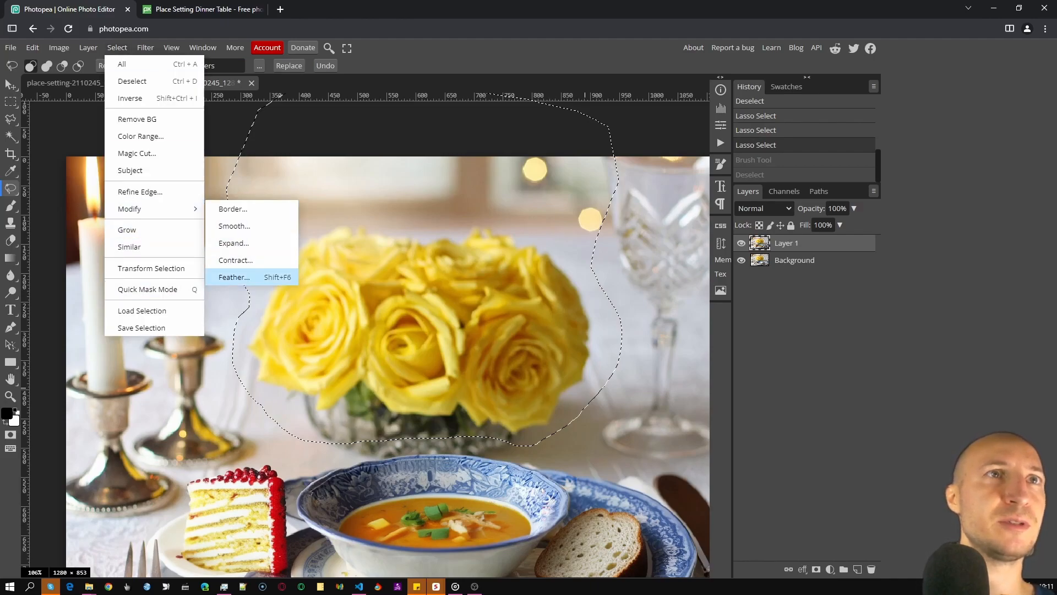
click(234, 277)
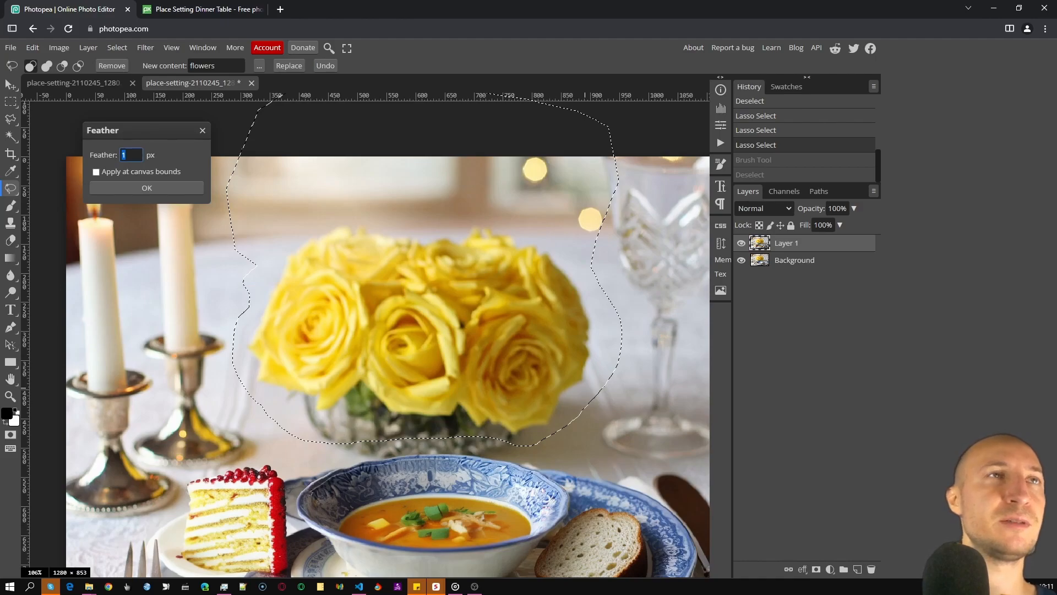
double_click(130, 156)
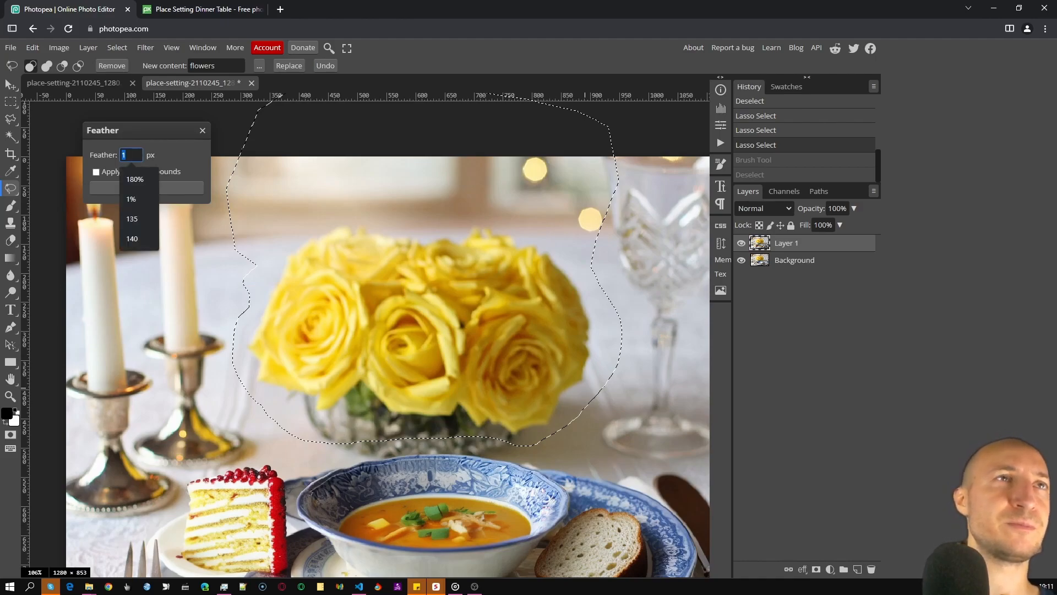
text(5)
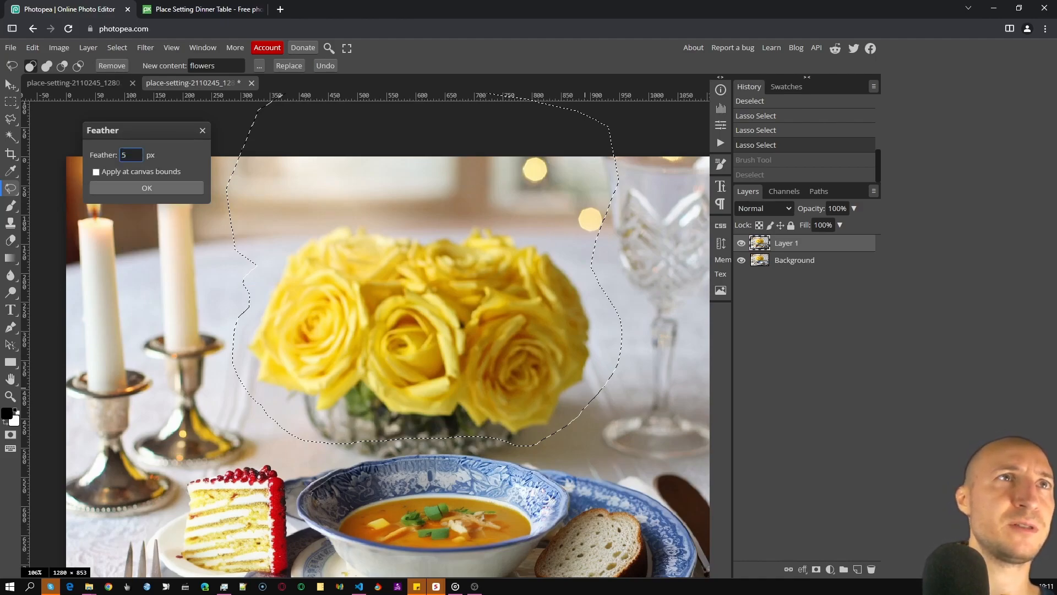
click(137, 187)
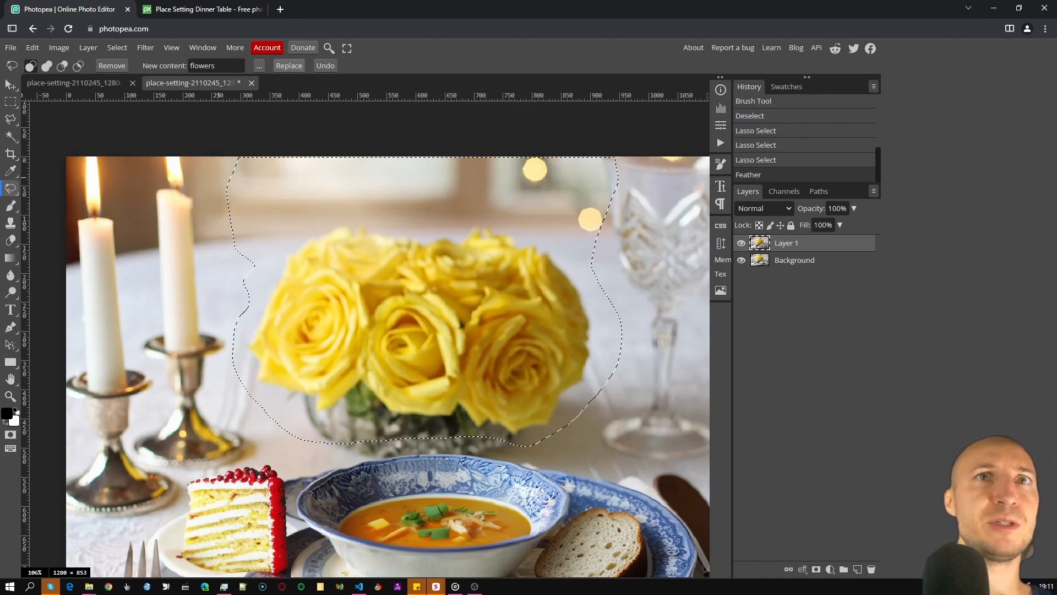
click(289, 66)
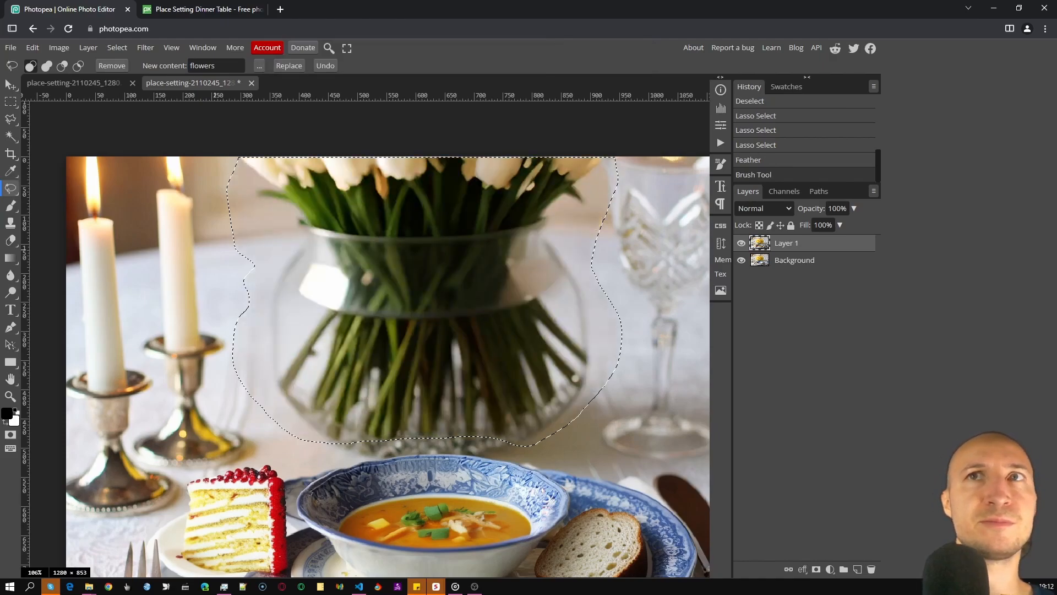
Deselect the replaced flowers, examine the photo, and compare it with the original by hiding and showing Layer 1.
key(ctrl+d)
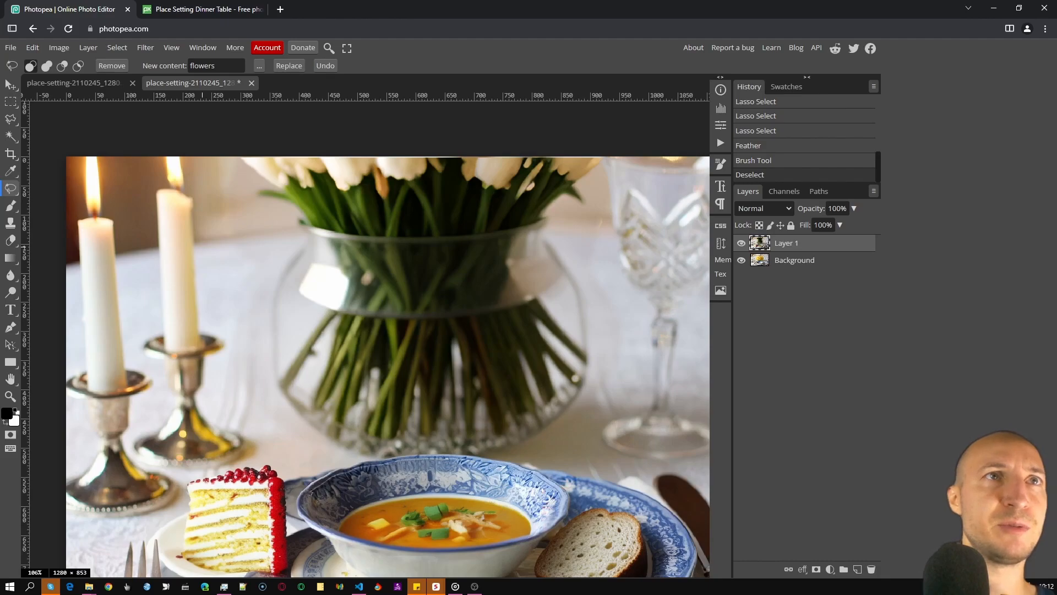
scroll(388, 339, down, 2)
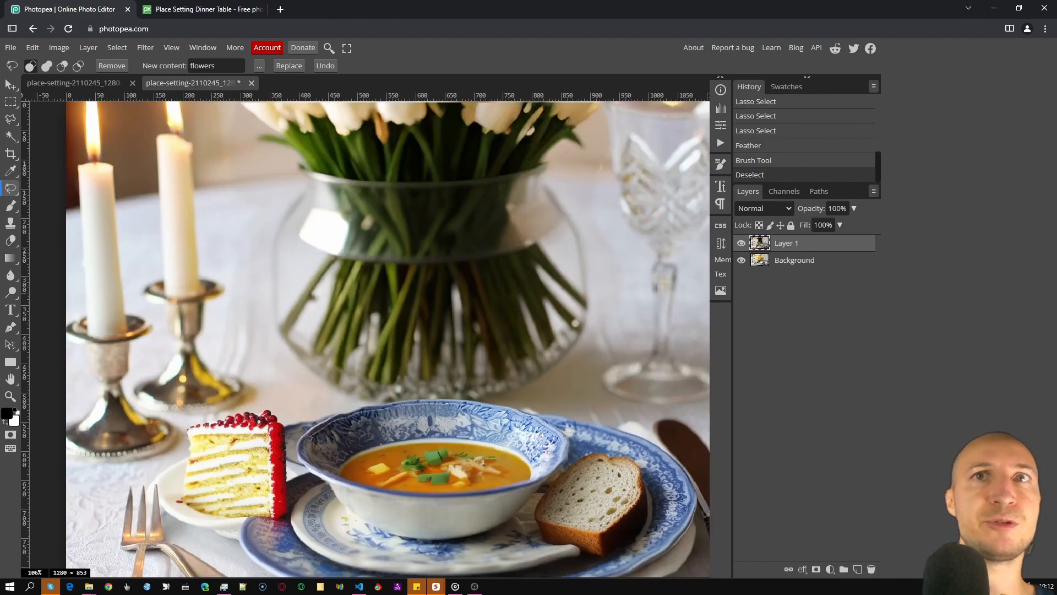
scroll(388, 339, up, 2)
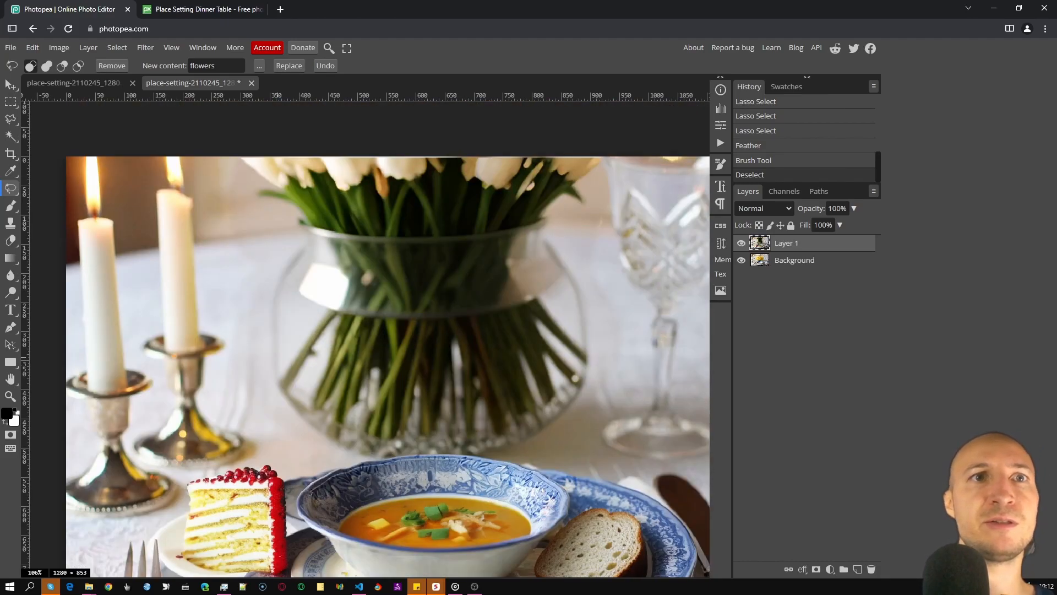
key(z)
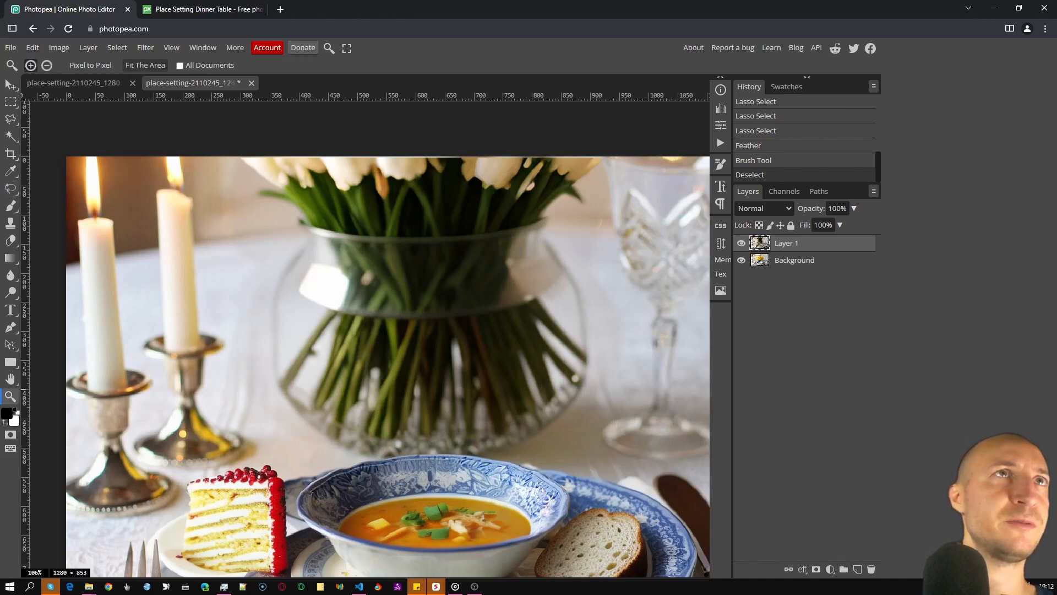
click(145, 65)
click(90, 65)
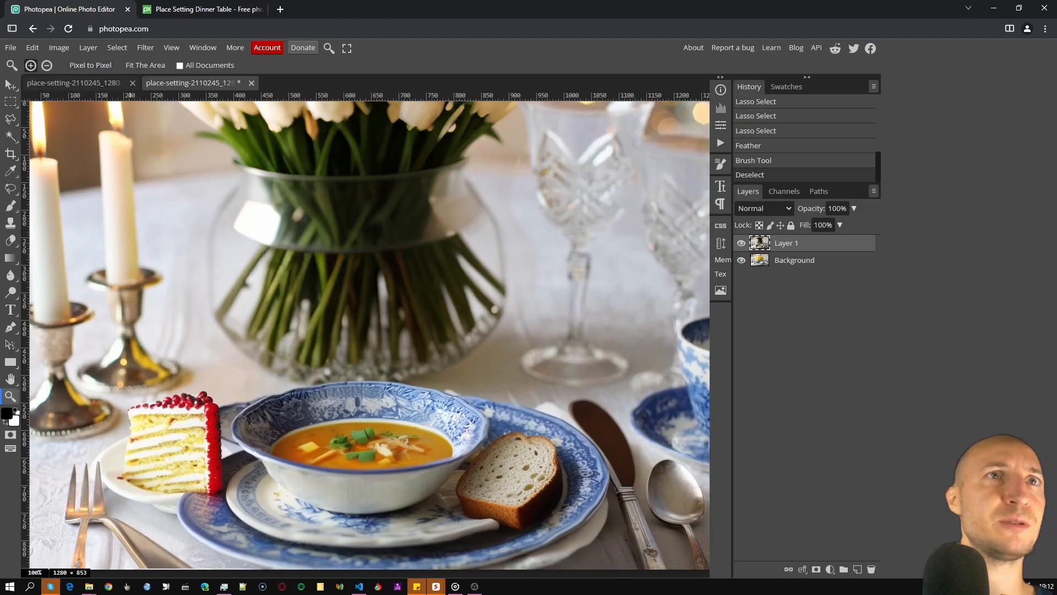
scroll(279, 264, down, 1)
scroll(278, 265, up, 2)
scroll(272, 263, down, 2)
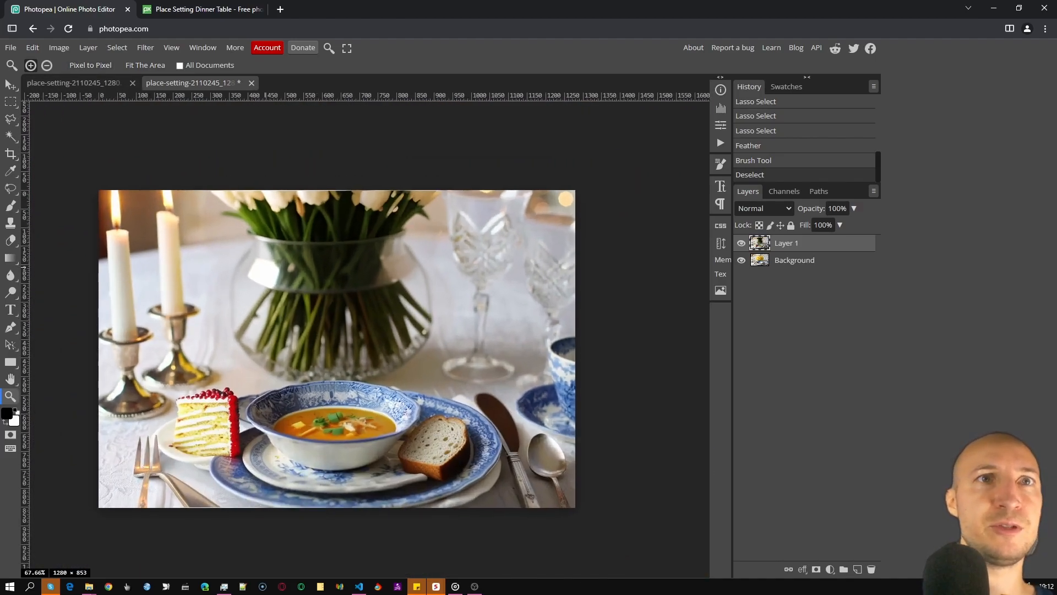
click(741, 243)
click(741, 243)
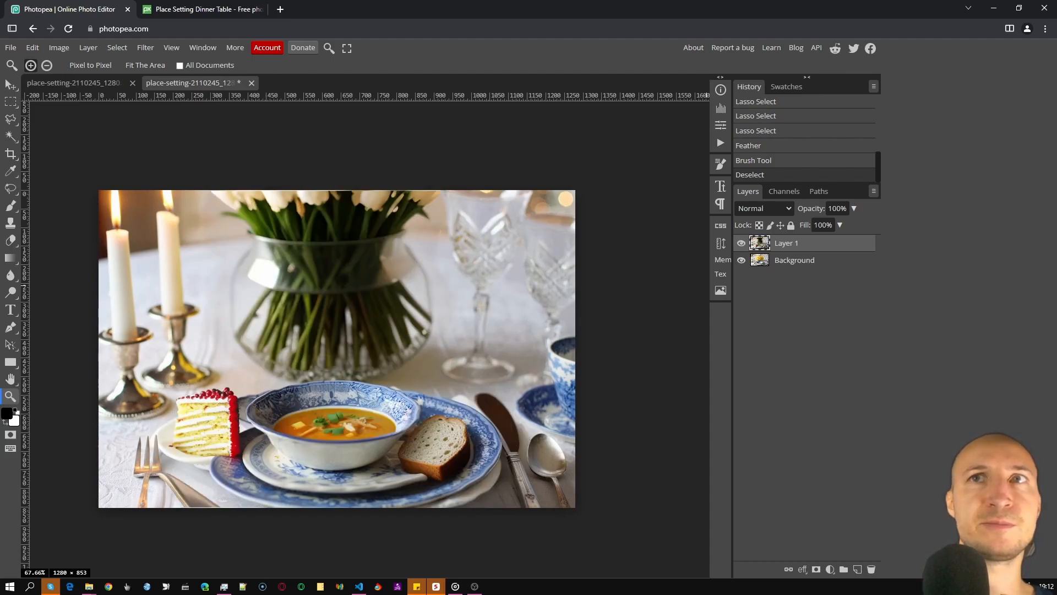
Outline the crystal glass beside the vase with a freehand Lasso selection that extends past the photo's upper edge.
click(11, 188)
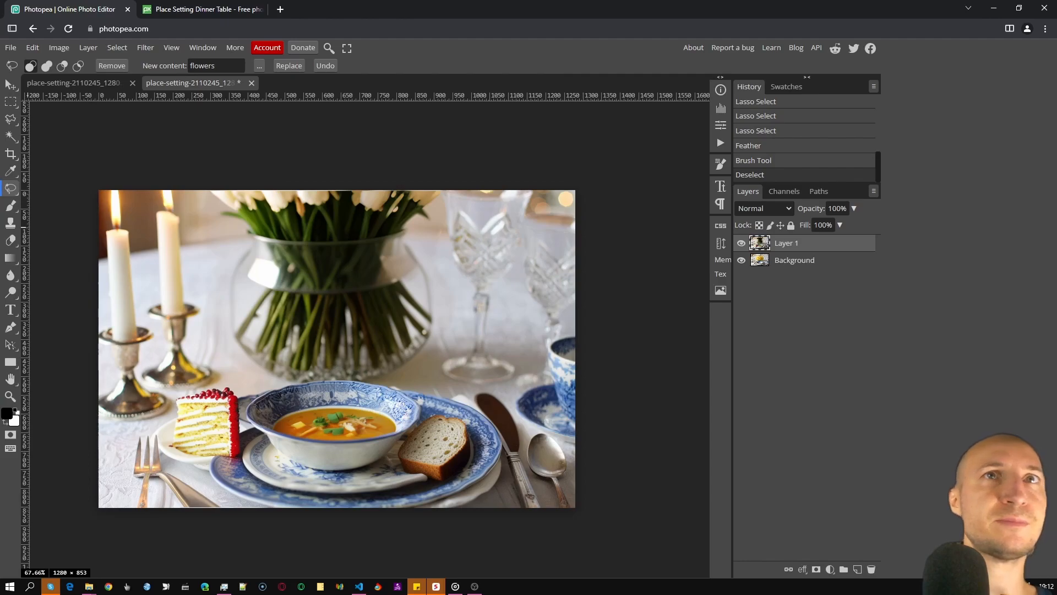
mouse_move(453, 180)
mouse_down()
mouse_move(440, 218)
mouse_move(436, 365)
mouse_up()
mouse_move(465, 397)
mouse_down()
mouse_move(516, 384)
mouse_move(537, 343)
mouse_move(510, 287)
mouse_move(526, 241)
mouse_move(513, 183)
mouse_move(494, 171)
mouse_move(454, 179)
mouse_up()
Try Magic Replace with "juice glass" on the selected crystal glass, deselect to inspect it, and undo back to the selection.
click(217, 65)
key(ctrl+a)
text(jiui)
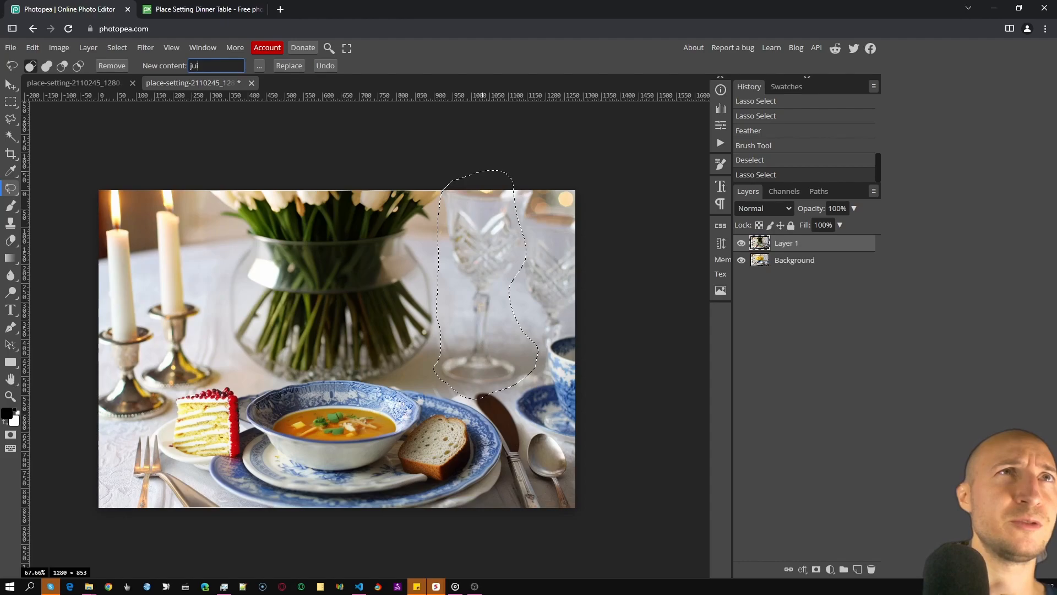
text(ce glass)
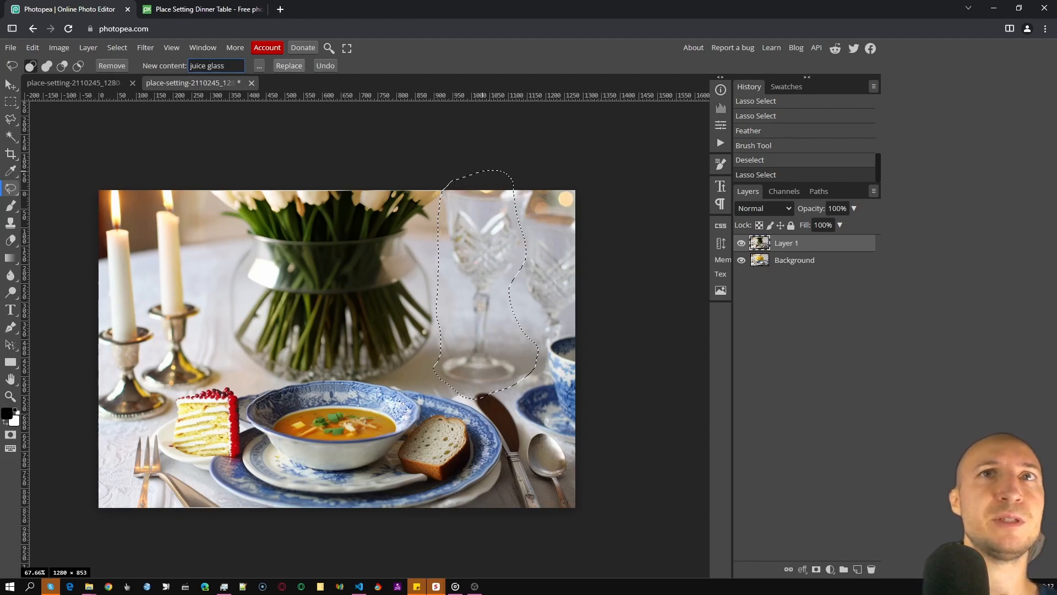
key(Return)
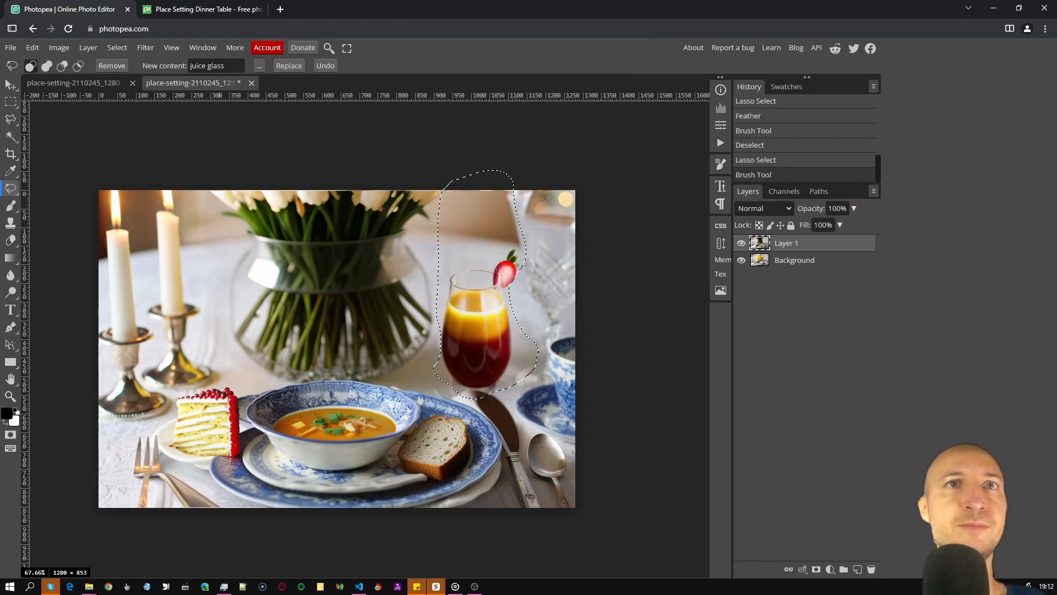
key(ctrl+d)
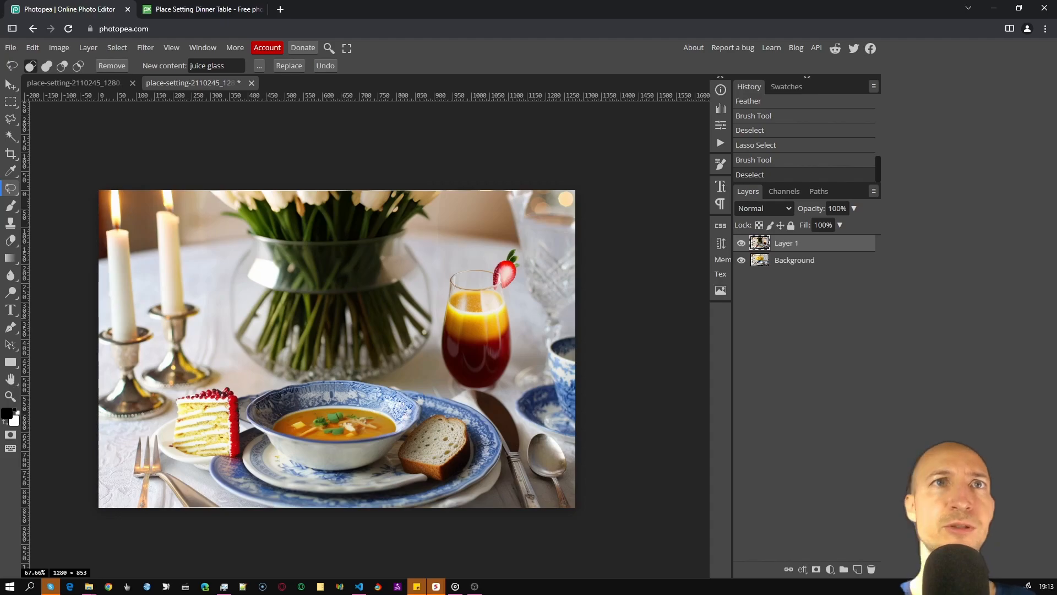
key(ctrl+z)
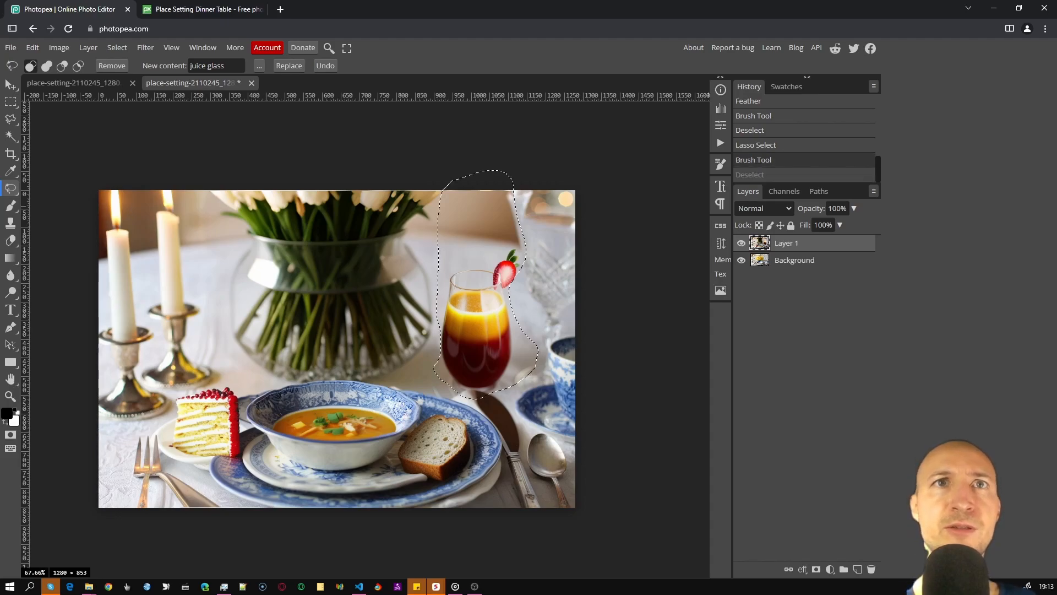
key(ctrl+z)
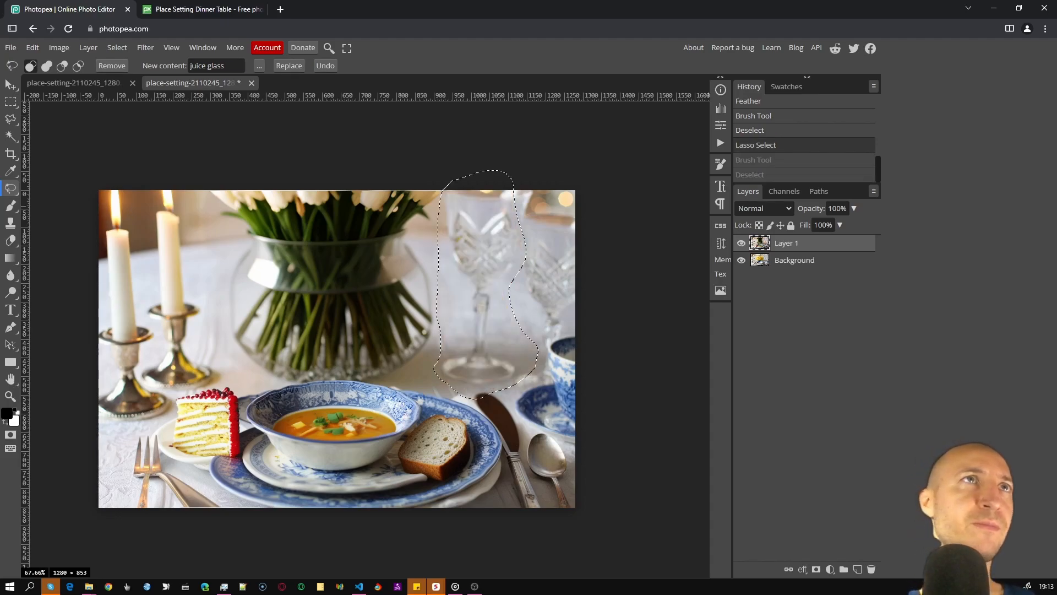
Feather the selection around the crystal glass by 10 px.
click(117, 48)
mouse_move(132, 209)
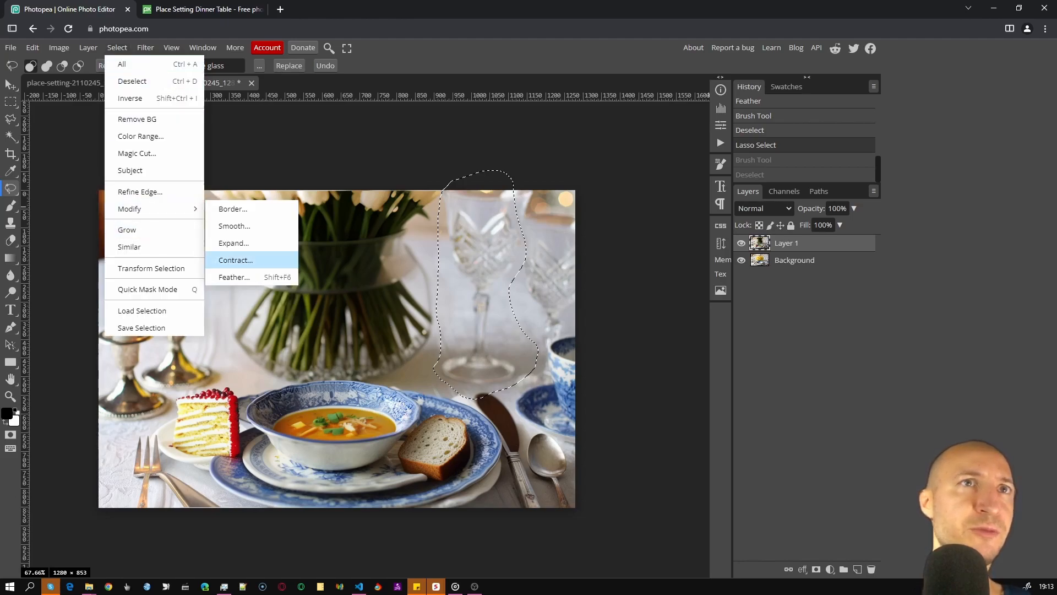
click(234, 277)
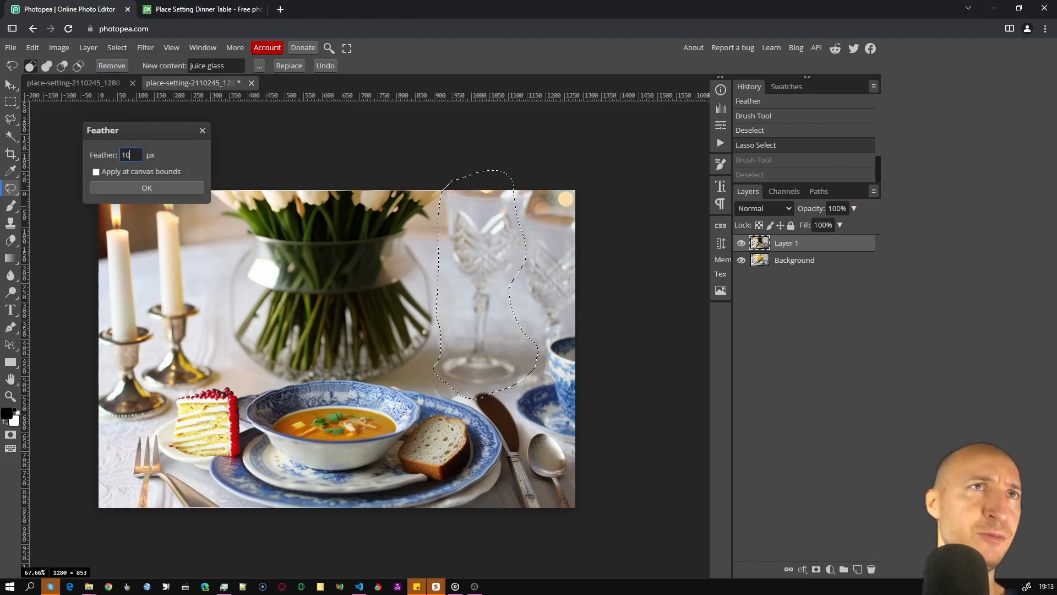
click(145, 187)
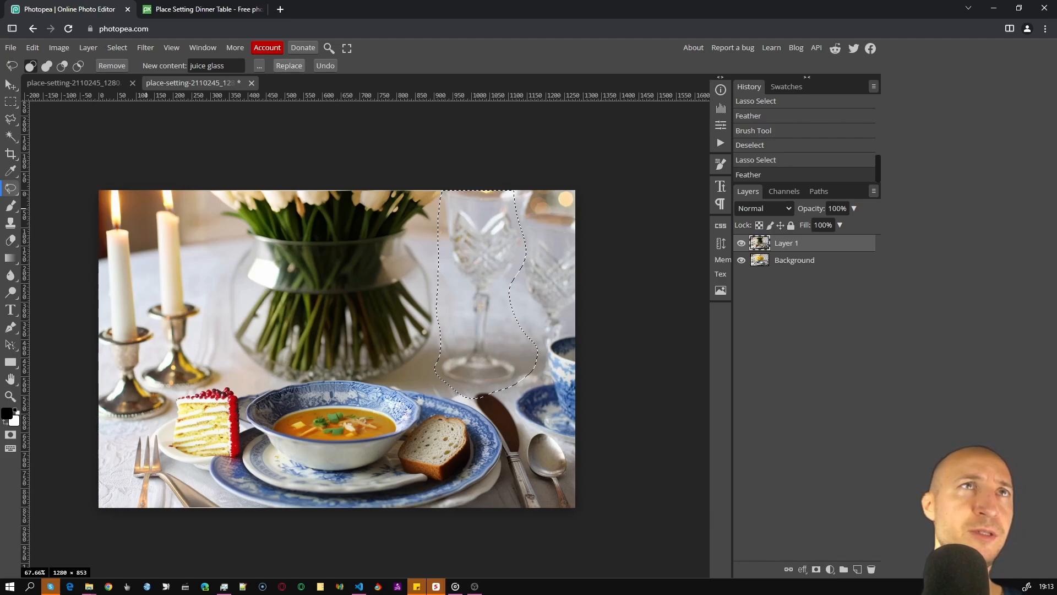
Replace the selected crystal glass with "milk shake glass" using Magic Replace, and deselect it.
click(225, 66)
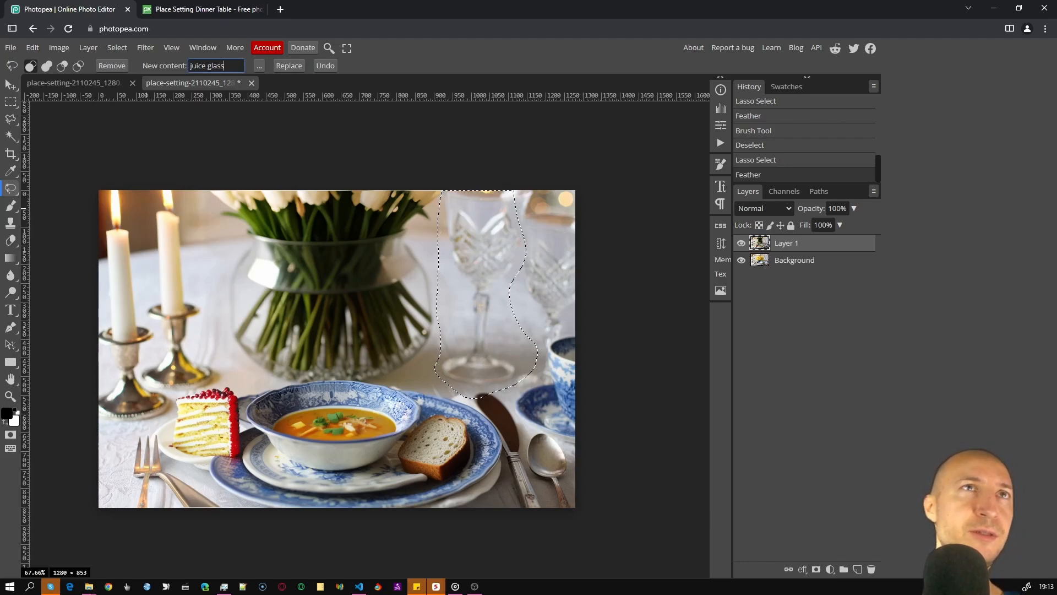
key(ctrl+a)
text(mi)
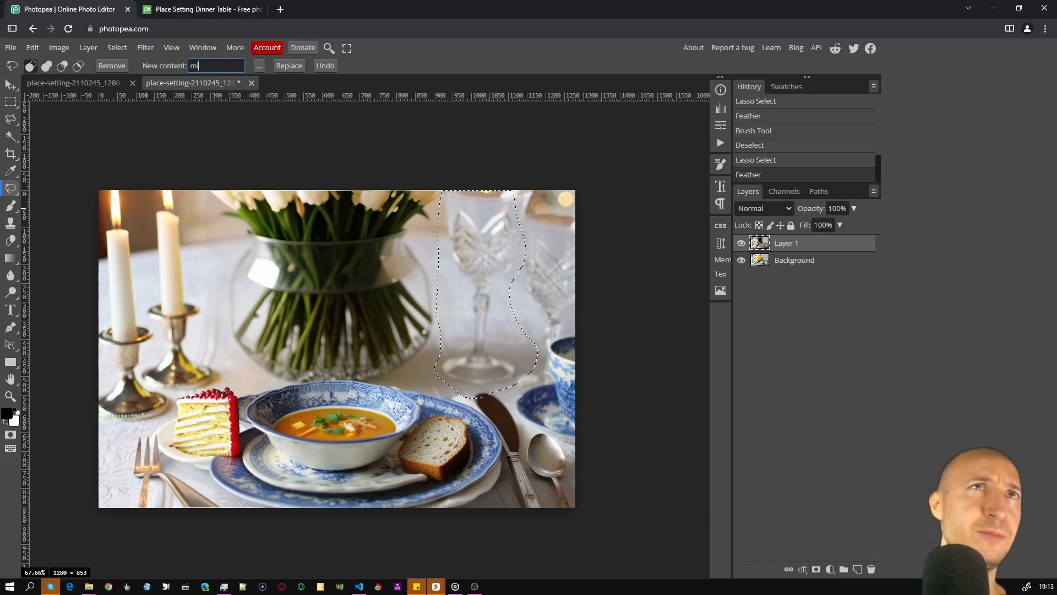
text(lk shake)
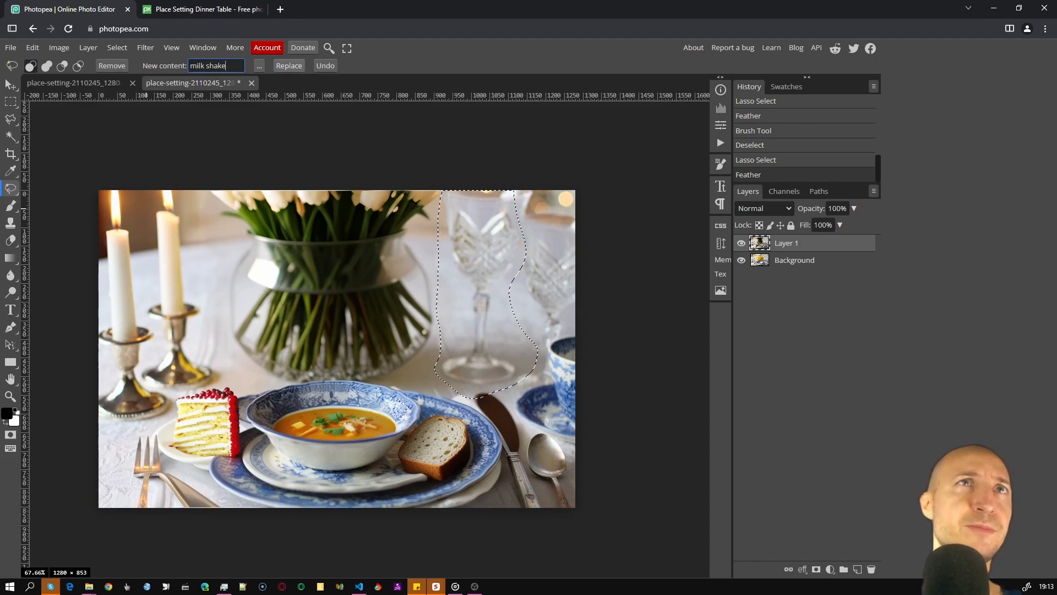
text( ga)
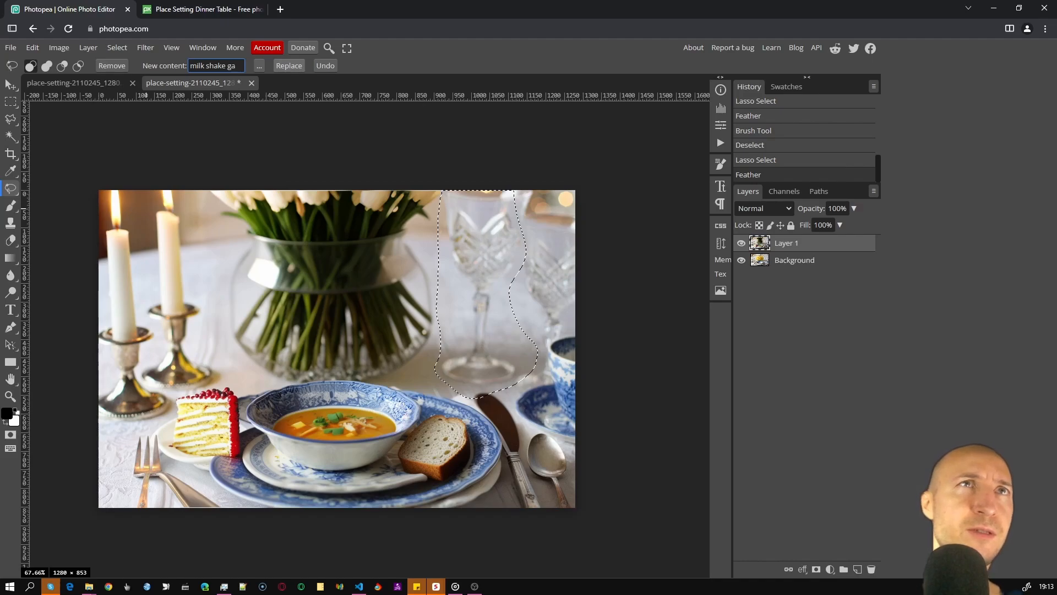
key(BackSpace)
text(lass)
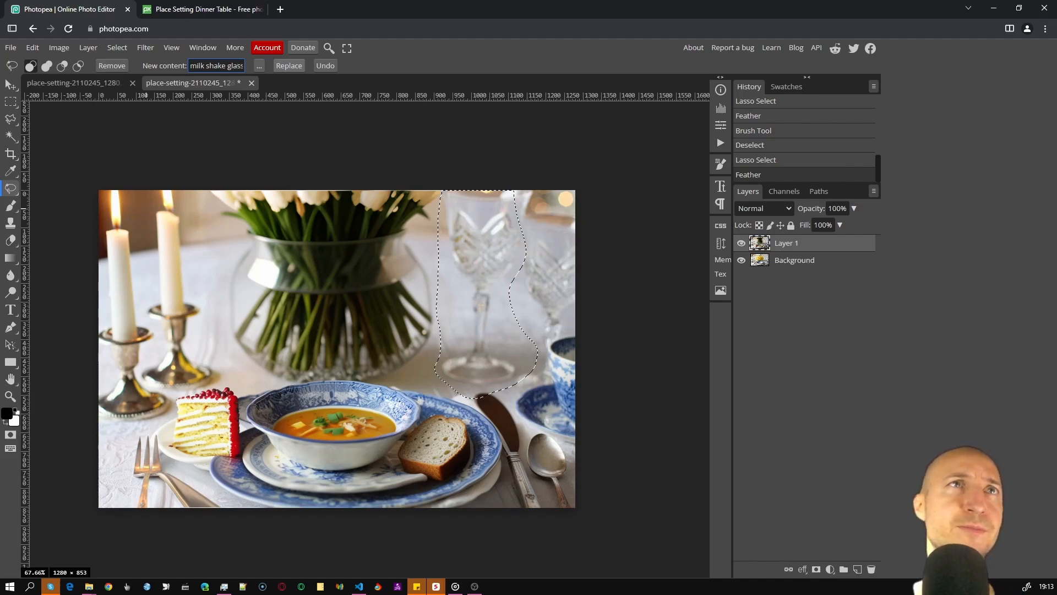
key(Return)
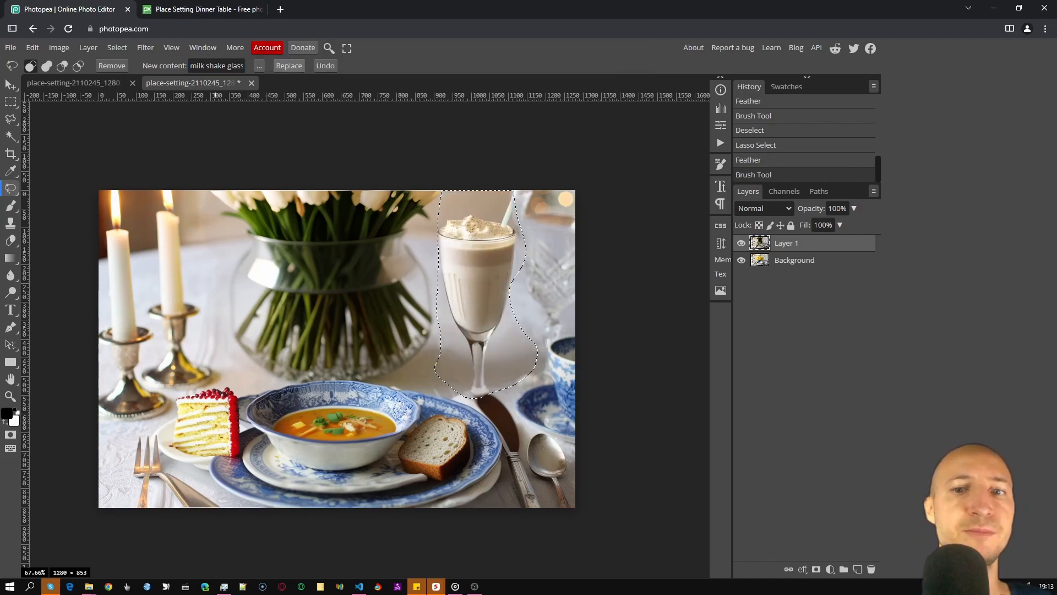
key(ctrl+d)
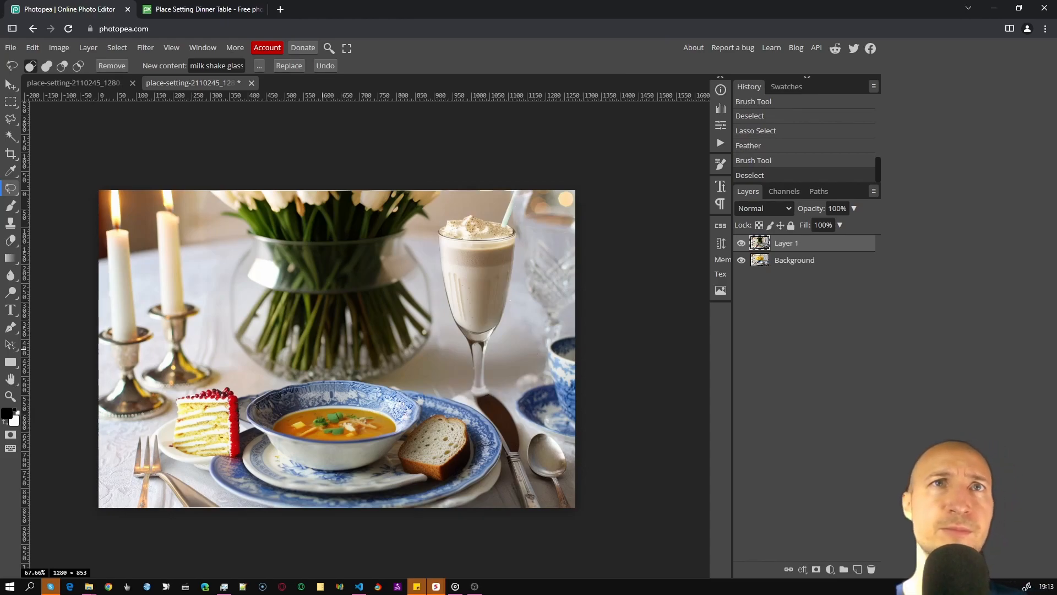
Examine the generated milkshake glass, its stem and surrounding edges up close, and look over the whole photo.
key(z)
drag(429, 228, 473, 227)
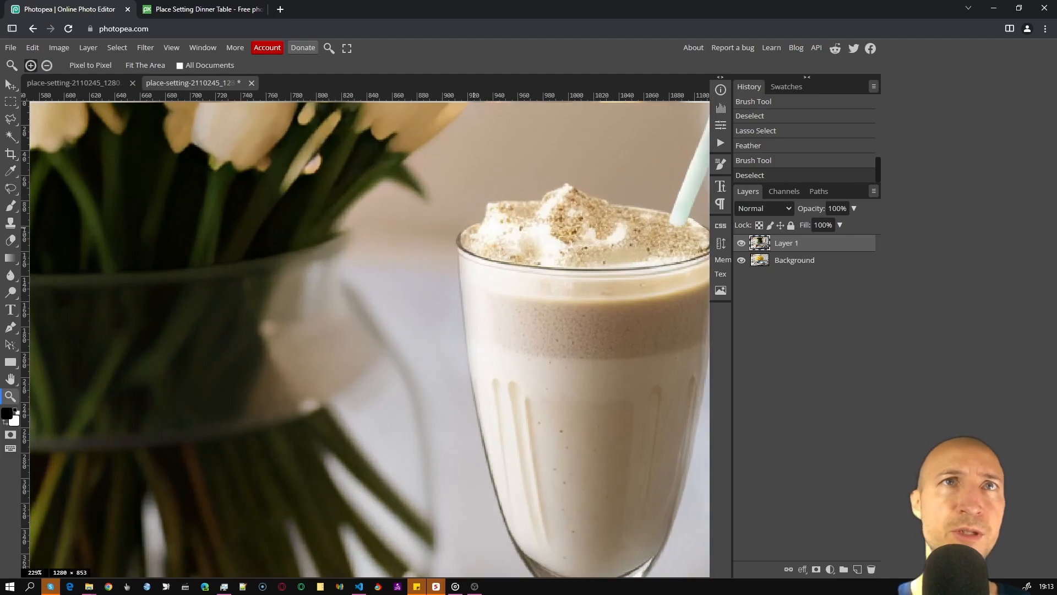
scroll(457, 227, down, 3)
scroll(365, 339, down, 1)
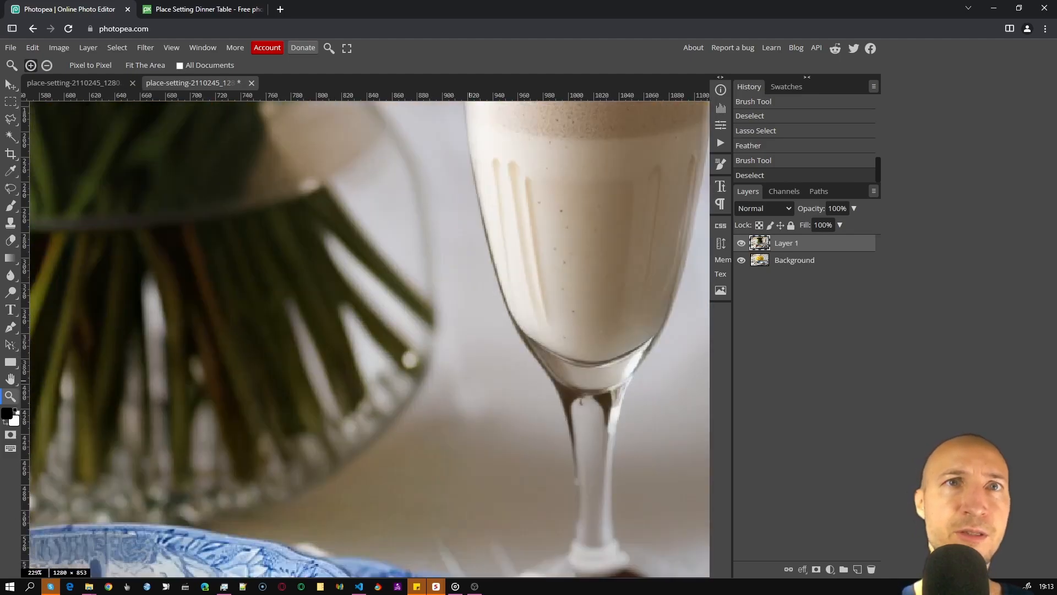
scroll(365, 339, down, 2)
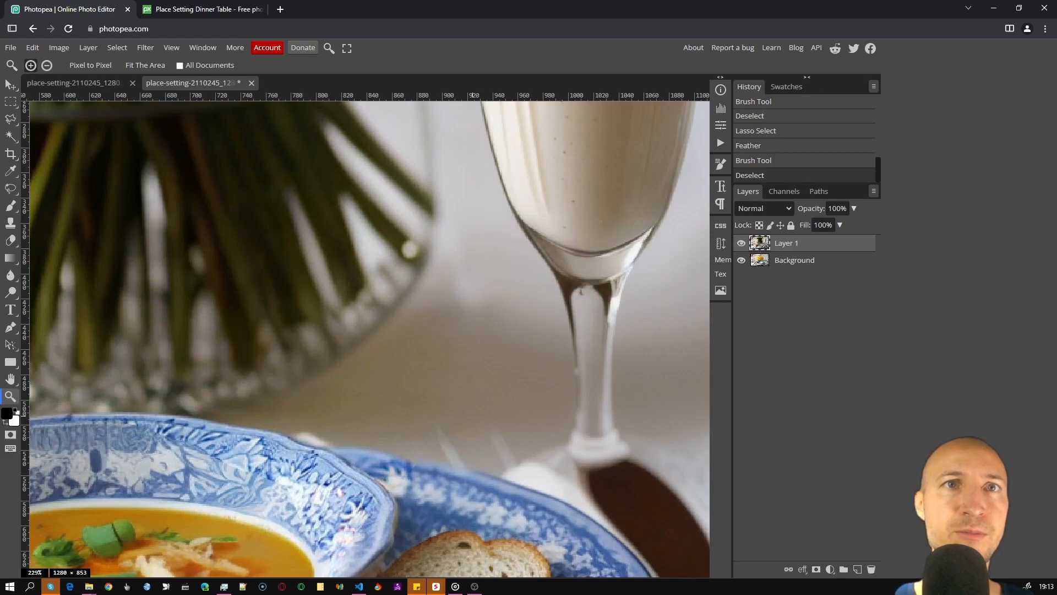
scroll(473, 416, down, 8)
scroll(490, 405, up, 10)
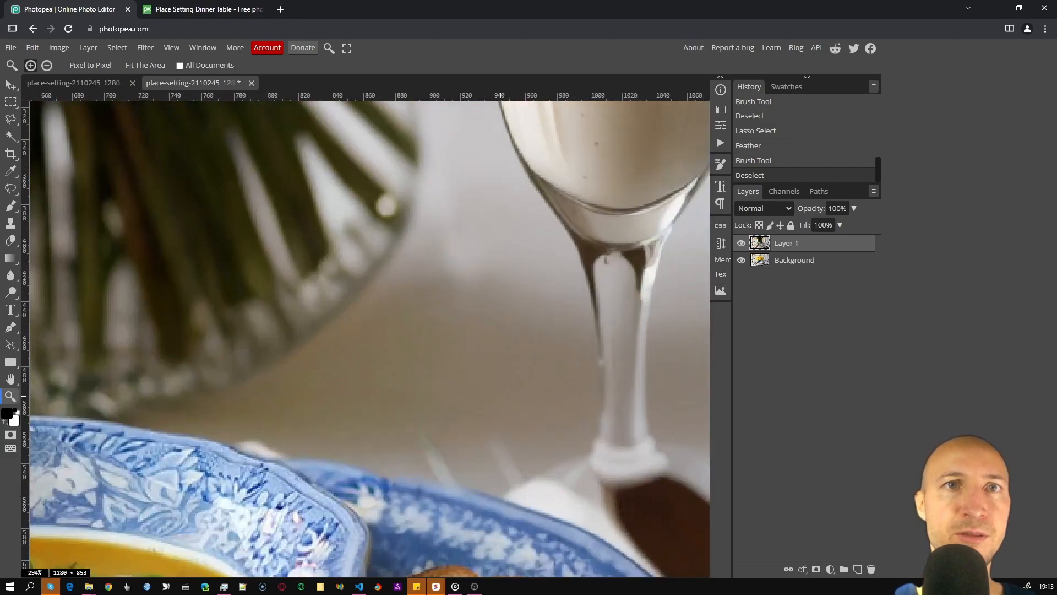
scroll(499, 395, down, 1)
scroll(365, 335, down, 5)
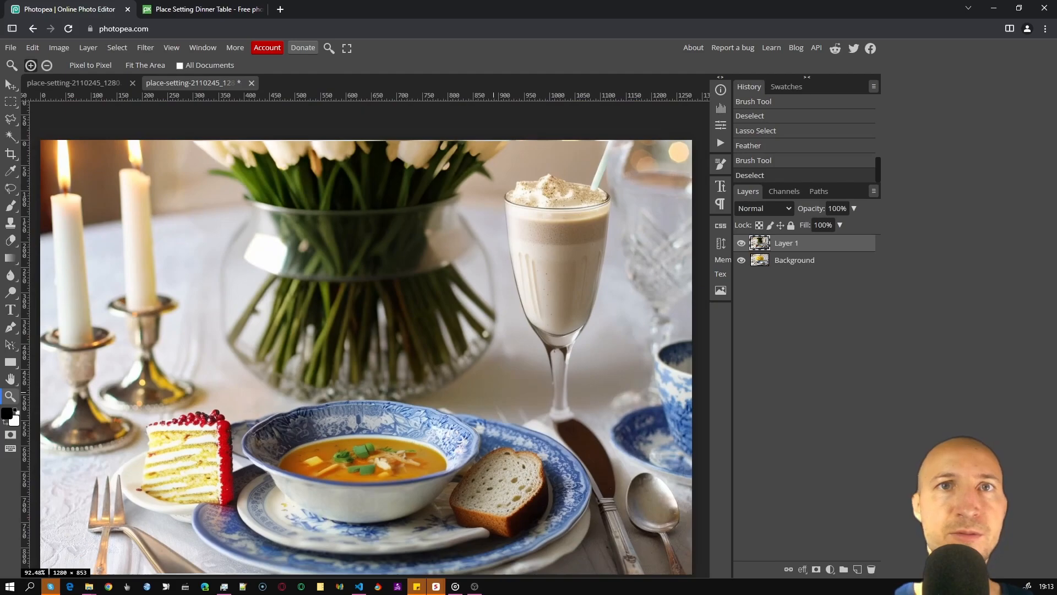
scroll(501, 391, down, 2)
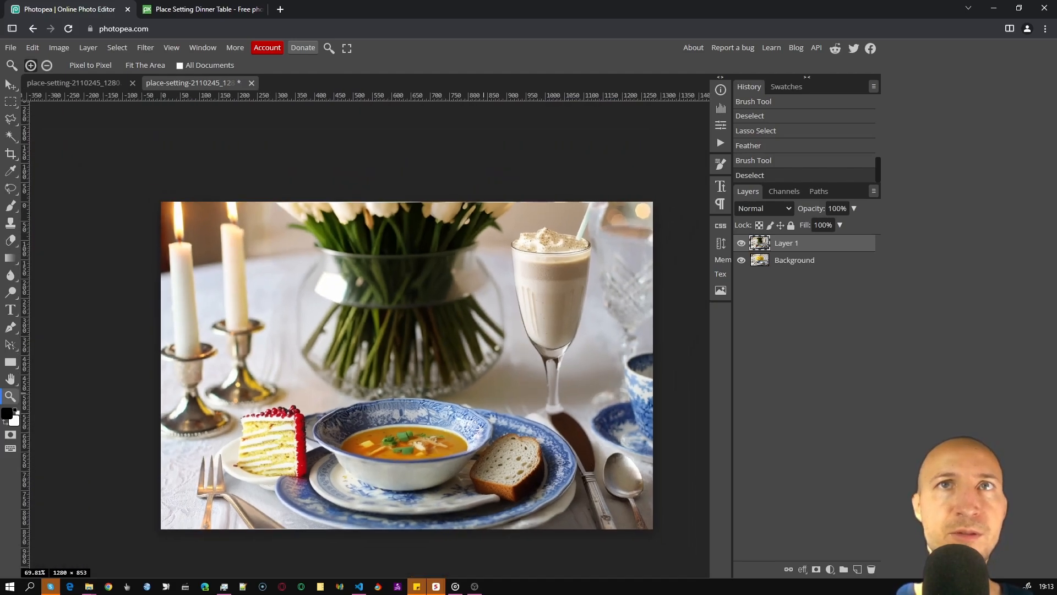
scroll(628, 215, up, 7)
drag(648, 216, 647, 216)
scroll(580, 313, down, 9)
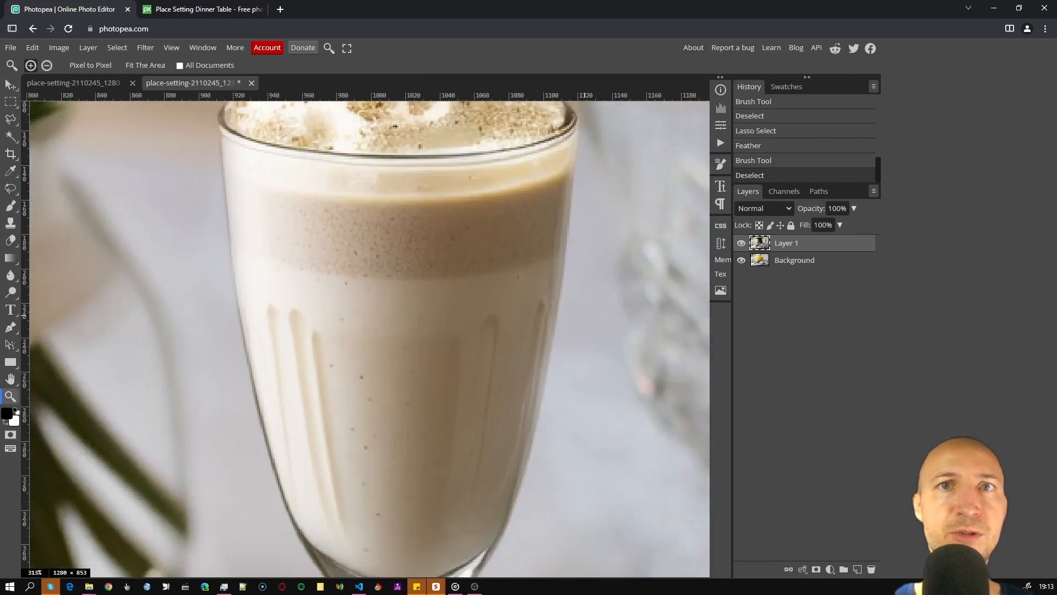
scroll(365, 339, down, 4)
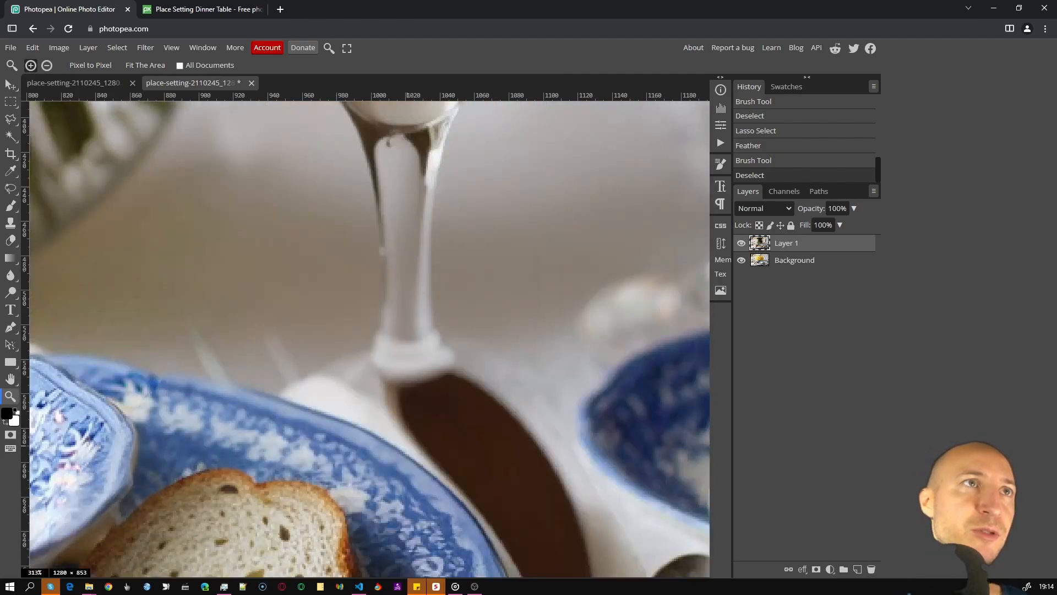
drag(311, 297, 645, 381)
drag(425, 306, 406, 306)
drag(504, 263, 445, 279)
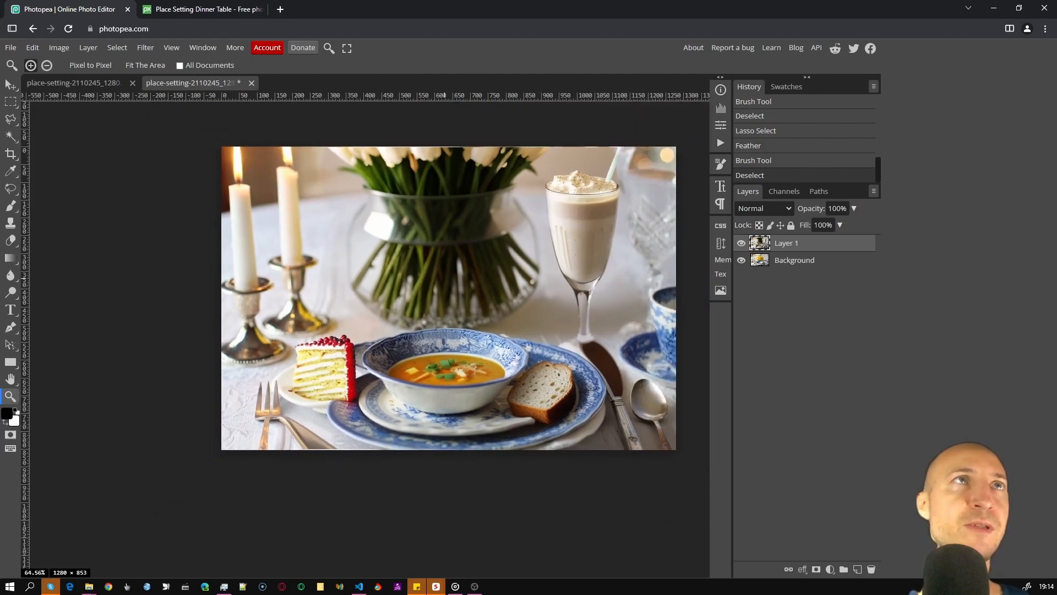
Switch to the Pixabay page and search its photos for "man suite".
key(ctrl+Tab)
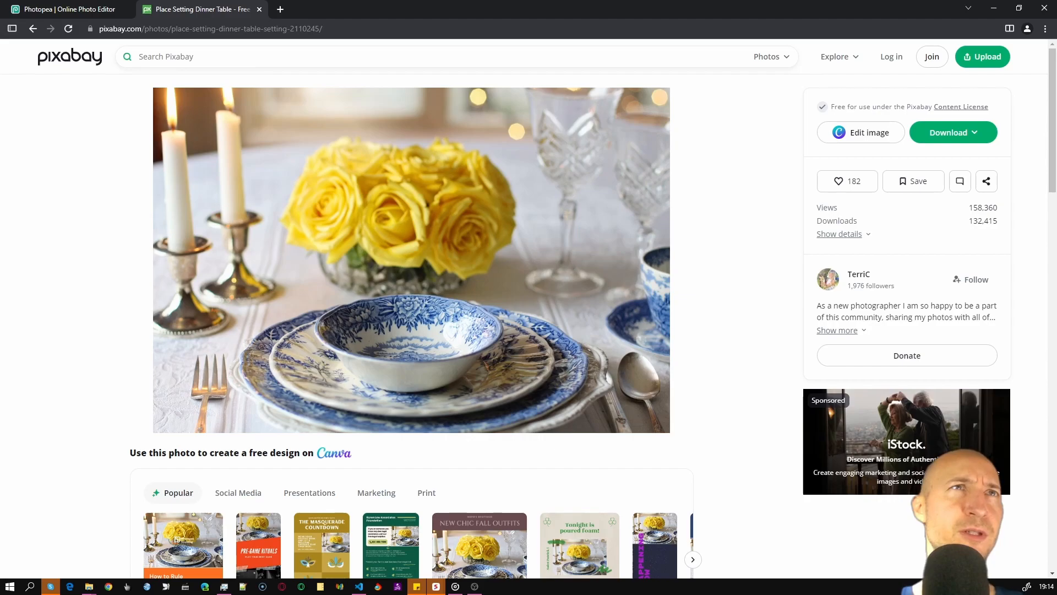
text(man suite)
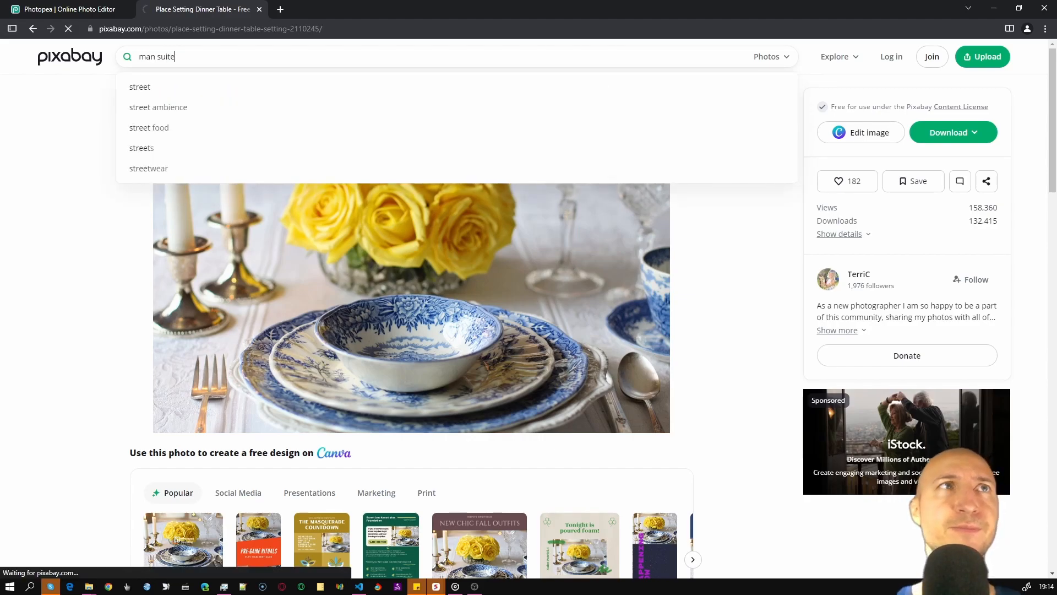
Find the groom beard bow tie photo in the "man suite" results and bring it into Photopea.
key(Return)
scroll(523, 325, down, 3)
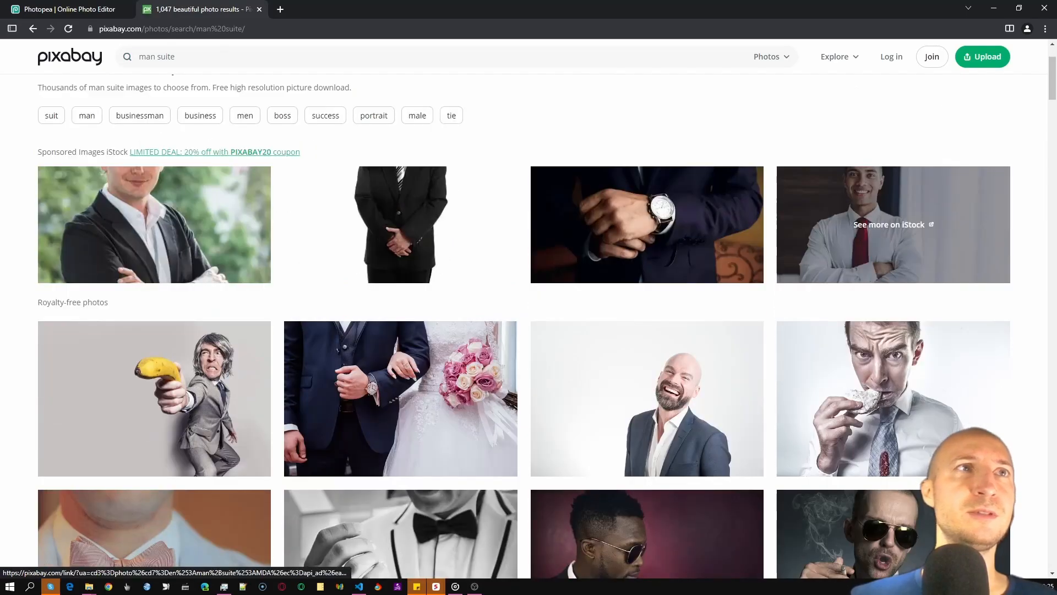
mouse_move(646, 289)
scroll(397, 275, down, 7)
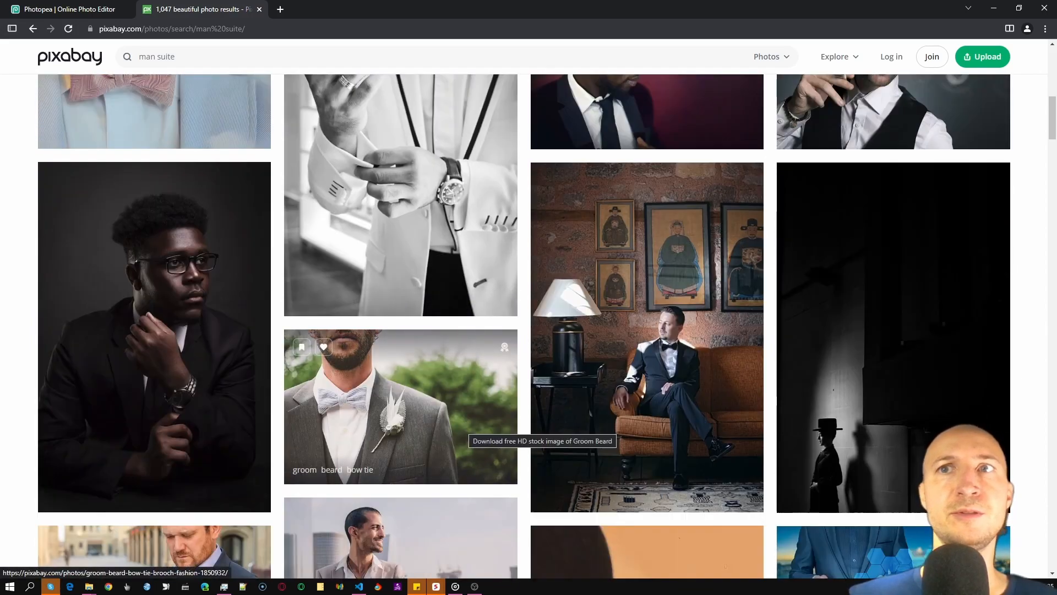
click(466, 425)
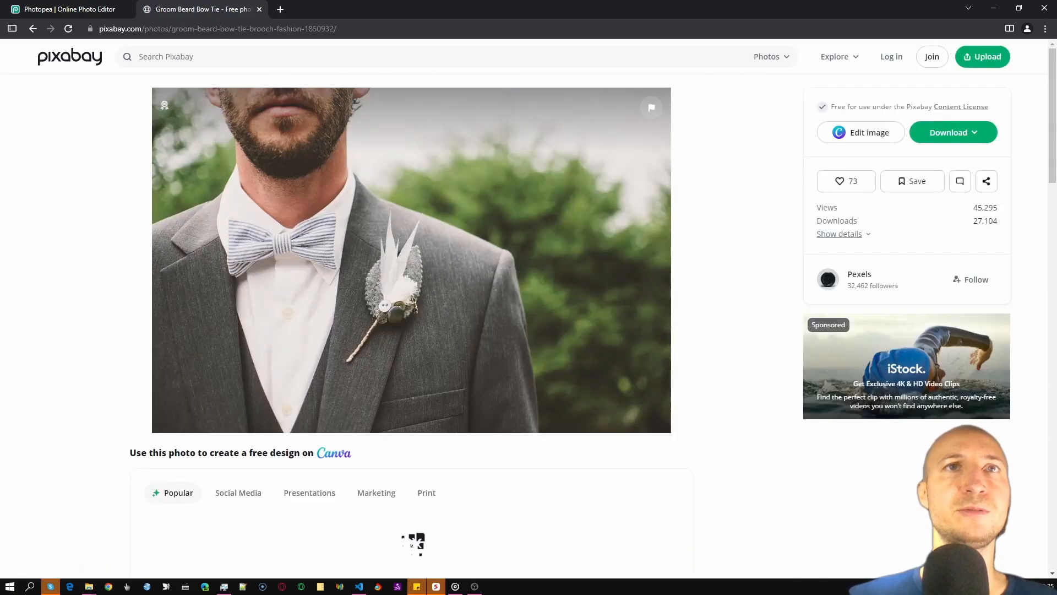
drag(182, 160, 362, 288)
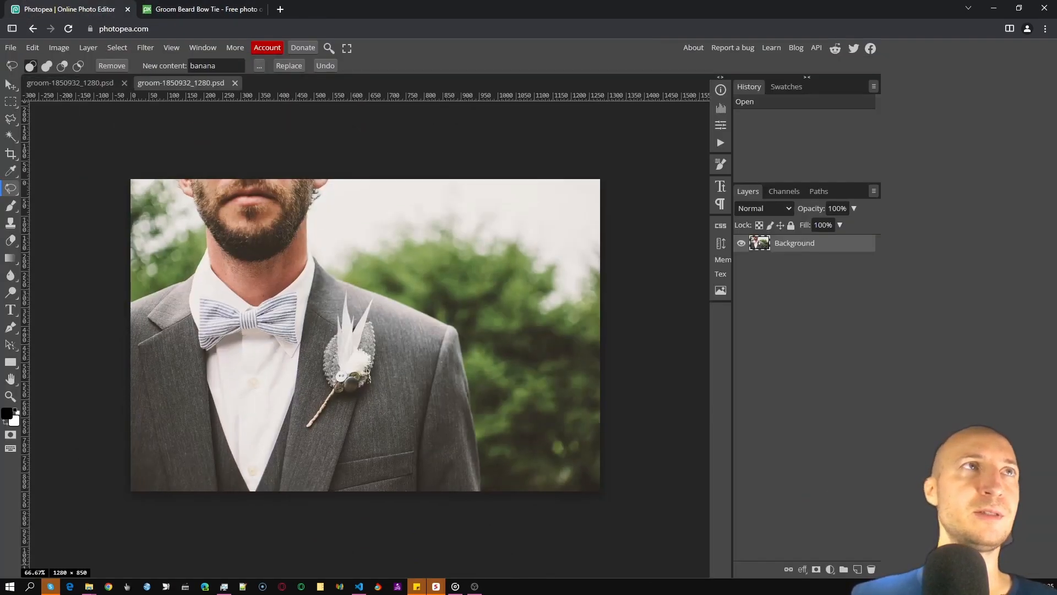
Select the feather boutonniere on the lapel with a rectangle, adding the area around its stem's lower end.
click(10, 101)
drag(310, 295, 385, 448)
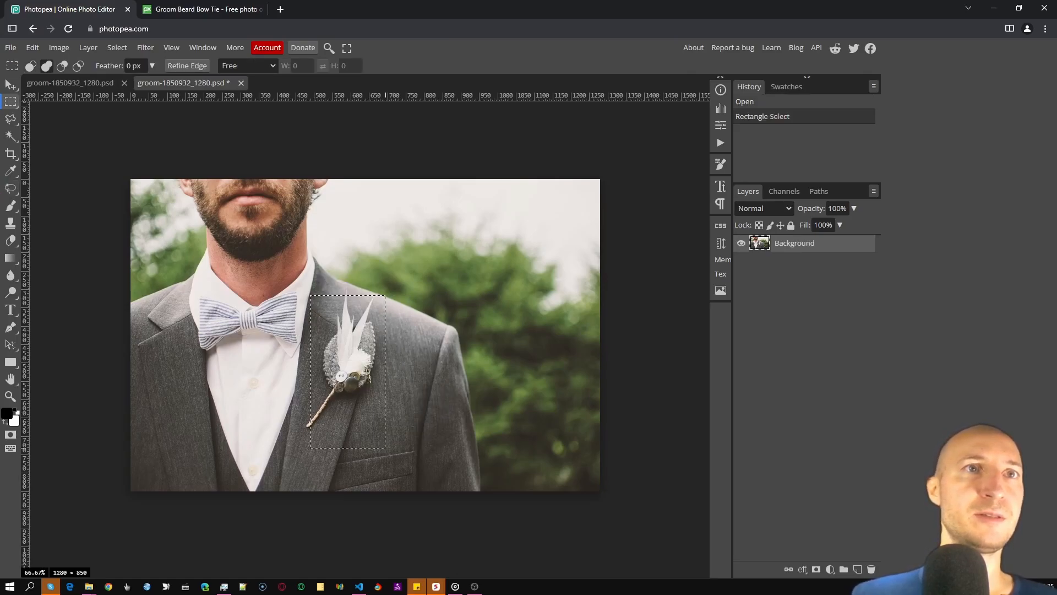
drag(297, 407, 347, 440)
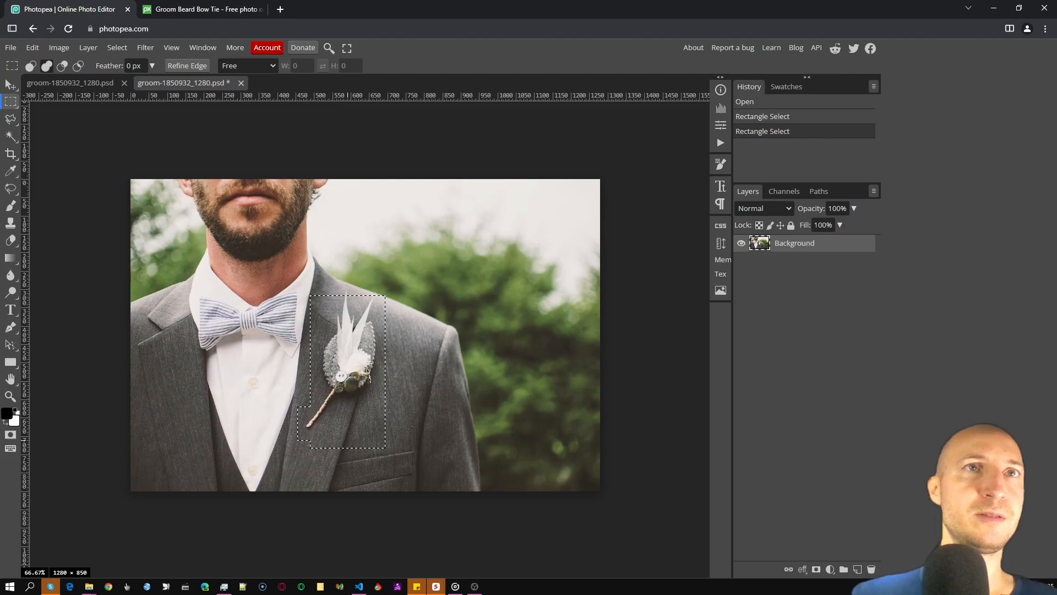
drag(352, 375, 355, 373)
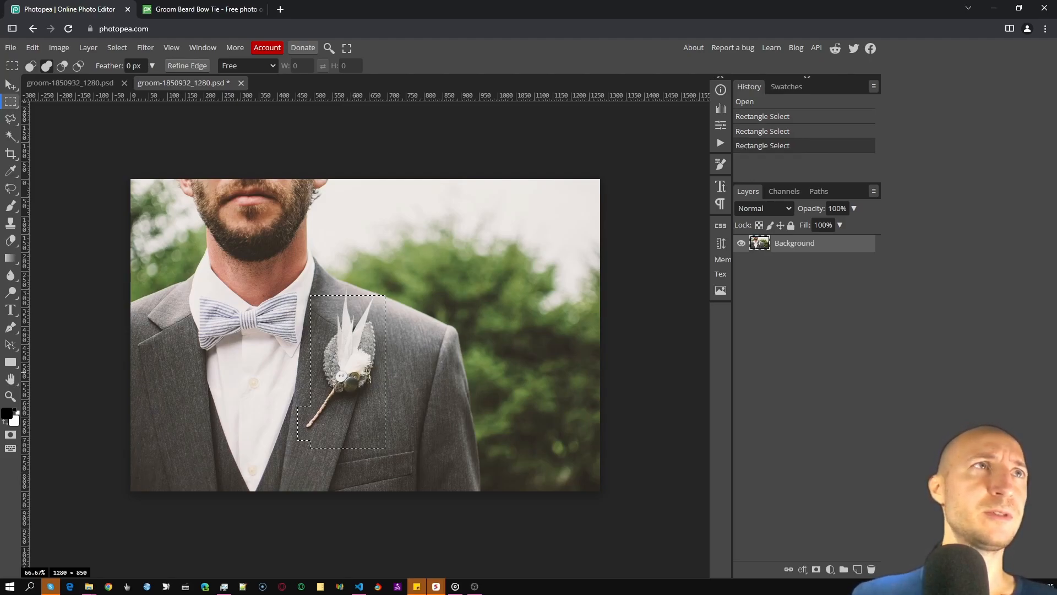
Set Magic Replace's new content to "golden medal" and extend the selection slightly above the feather tips.
click(10, 188)
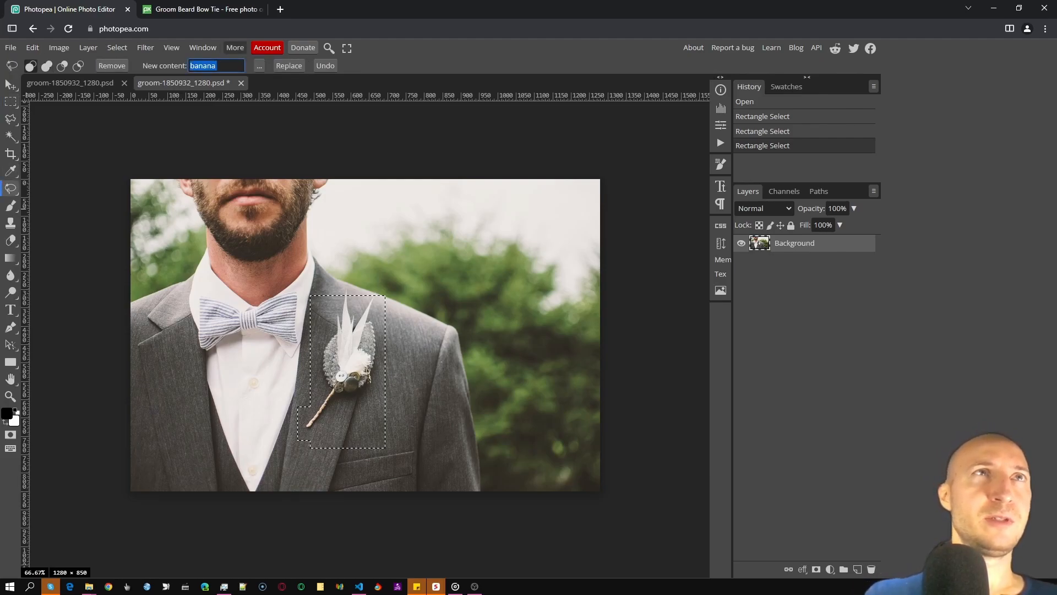
text(g)
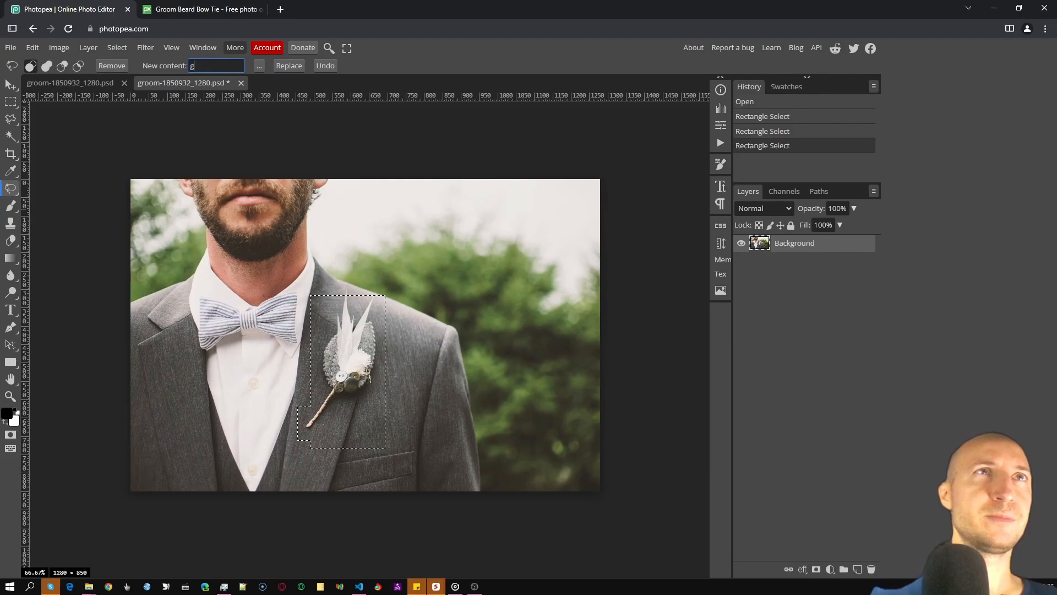
text(olden medal)
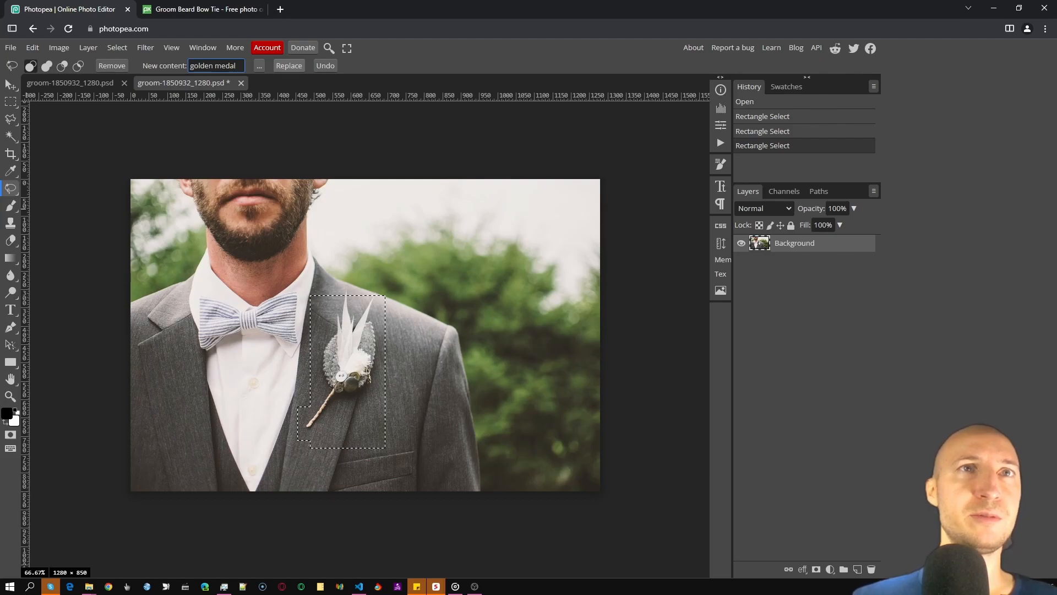
click(46, 66)
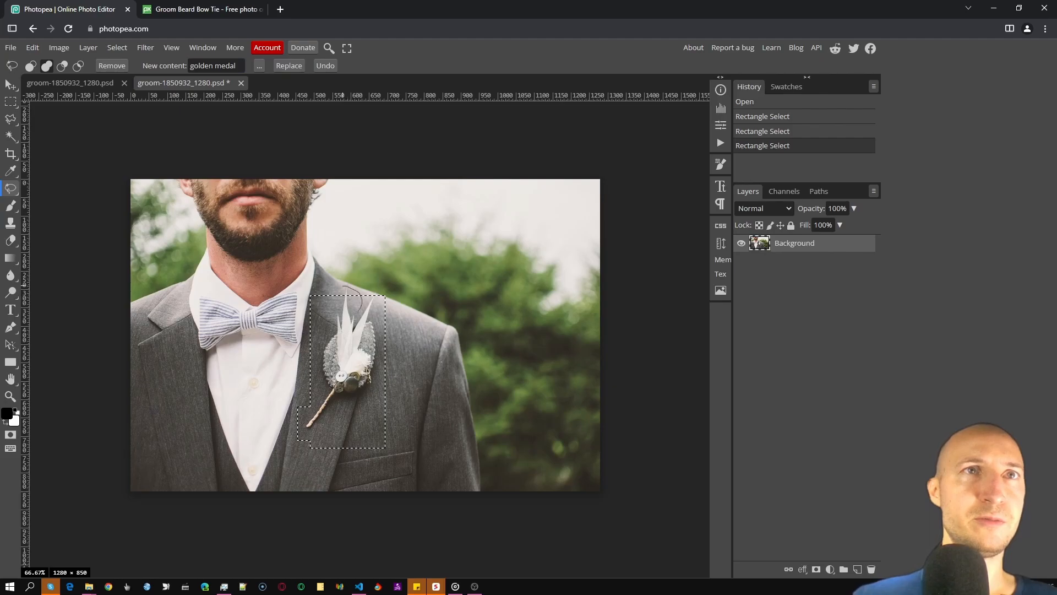
drag(361, 311, 358, 308)
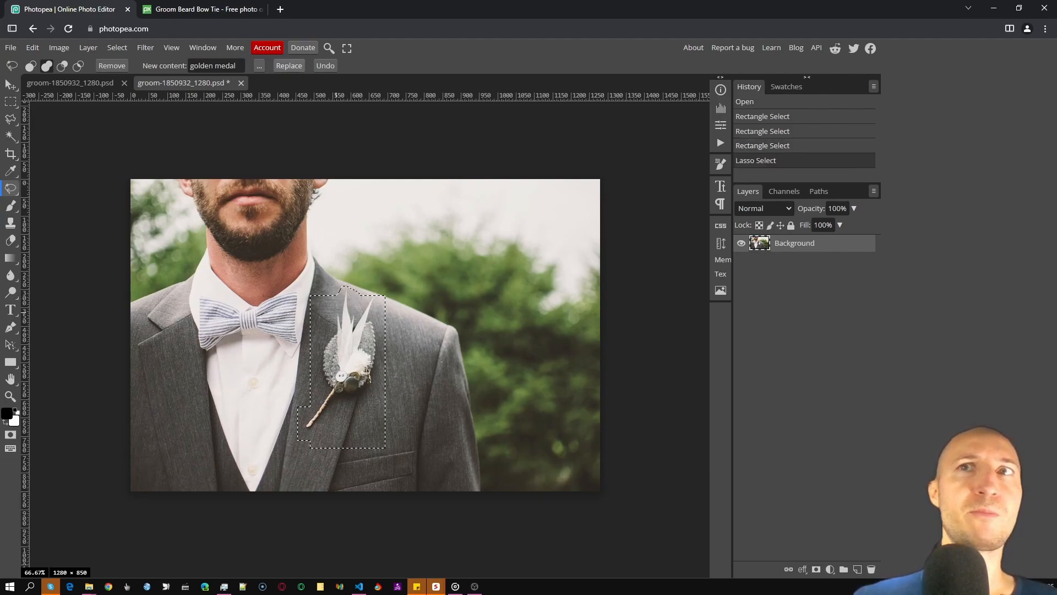
Duplicate the Background layer, replace the selected boutonniere with the "golden medal" content on the copy, and deselect it.
drag(793, 242, 857, 569)
click(289, 66)
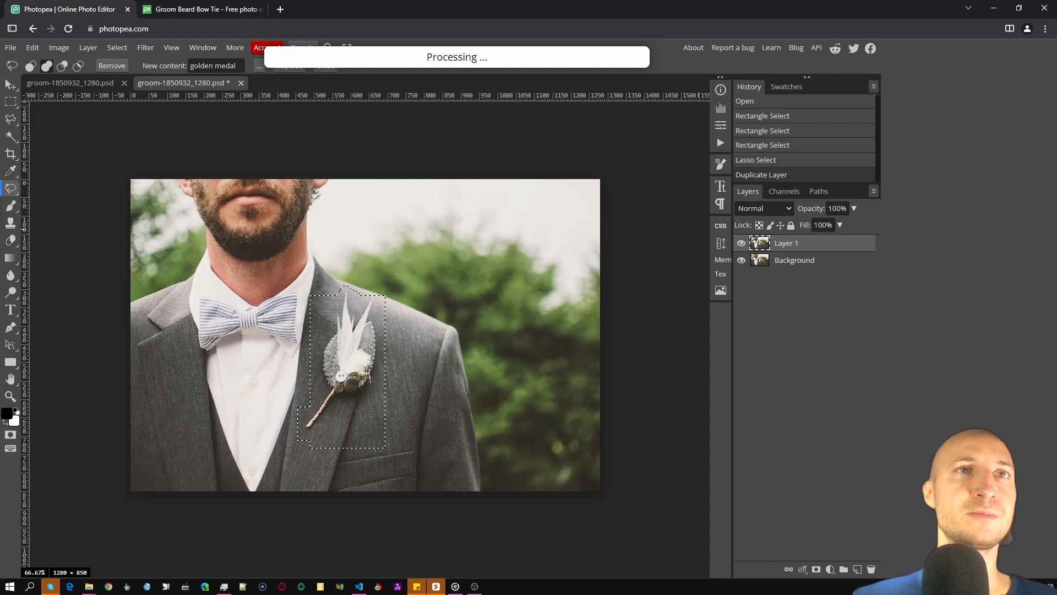
key(ctrl+d)
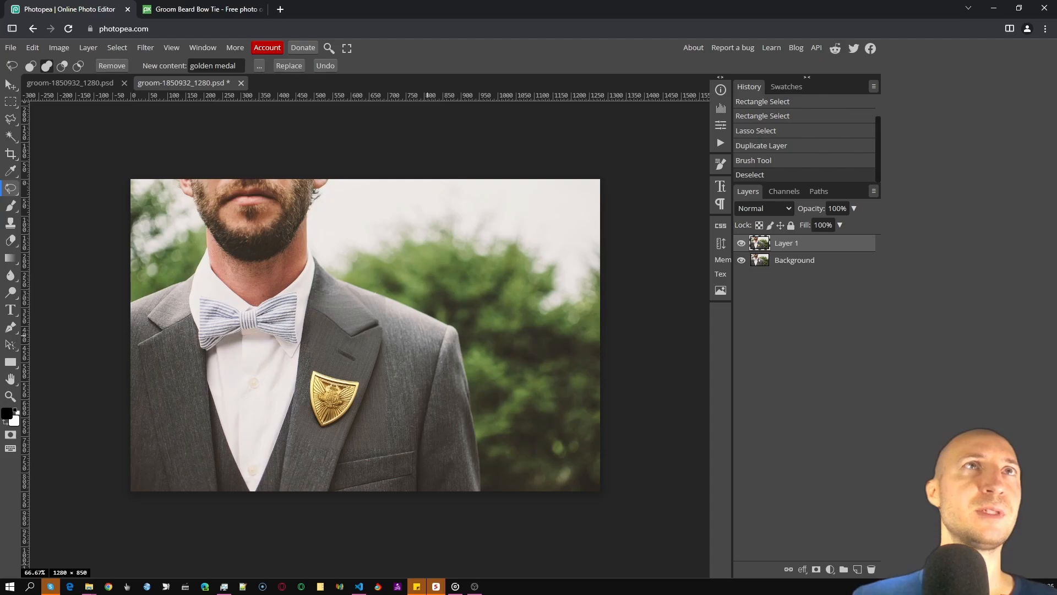
Restart Photopea in a new tab, discarding the old session's changes, and bring the groom photo from Pixabay into it.
click(280, 9)
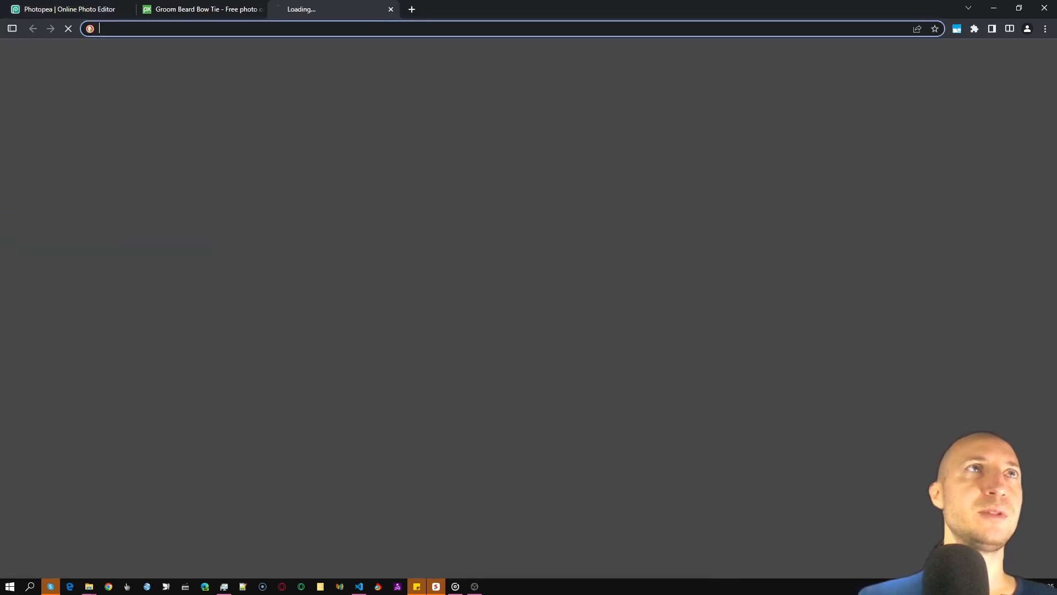
text(p)
key(Return)
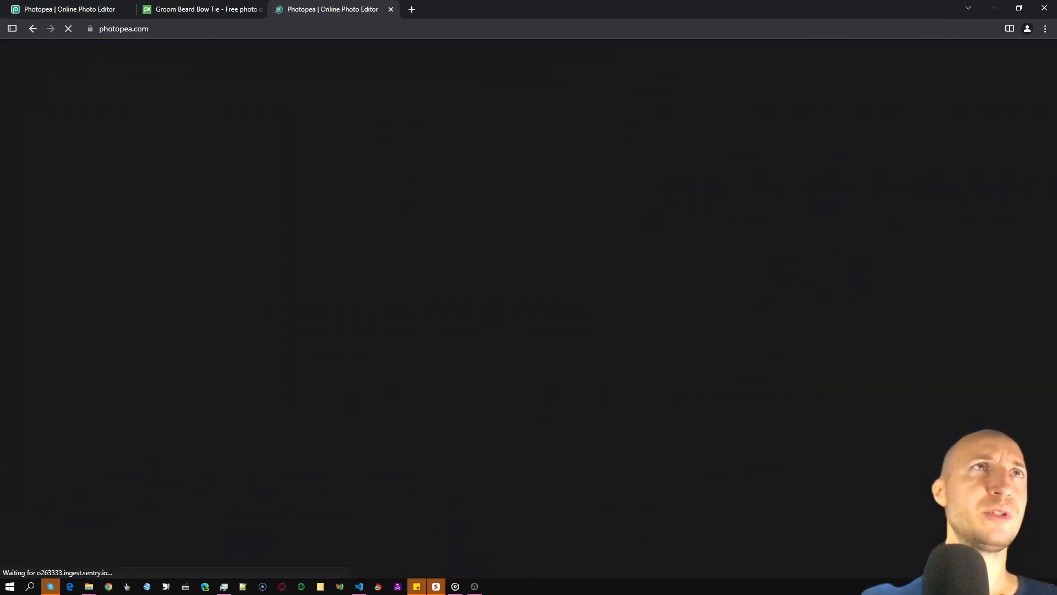
click(127, 10)
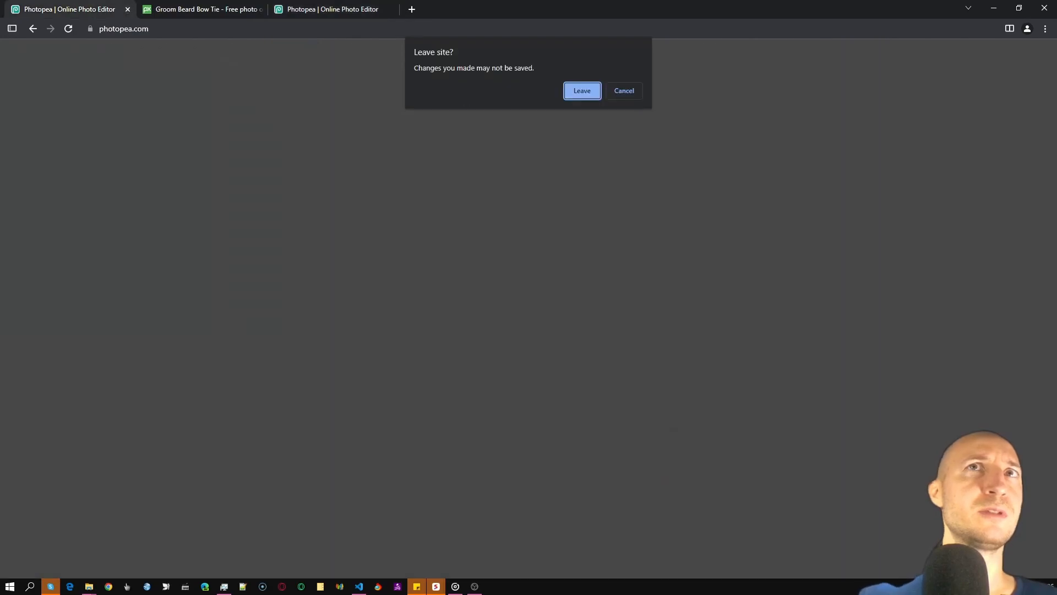
key(Return)
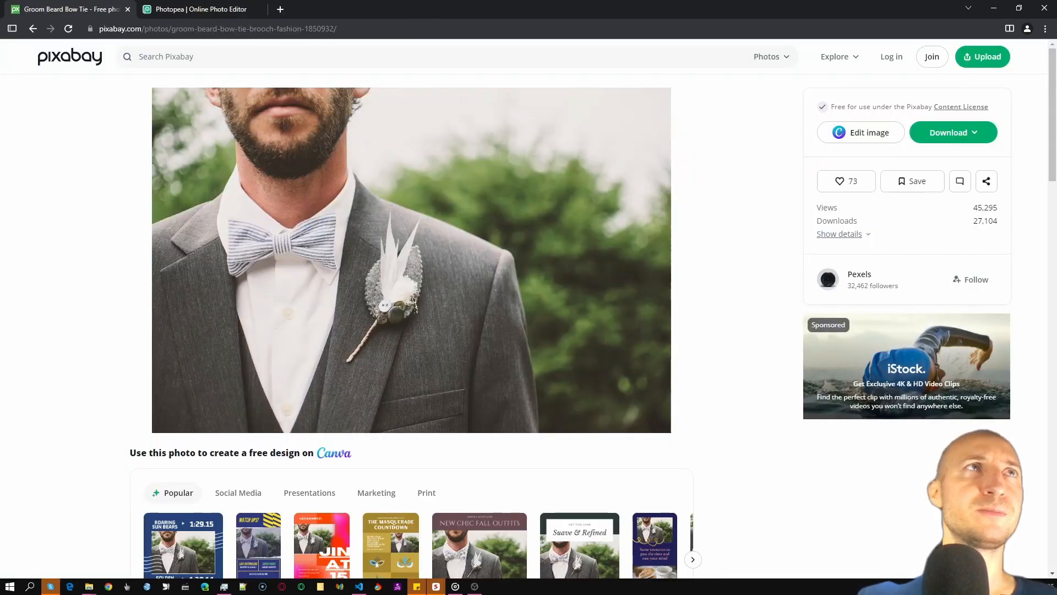
drag(344, 264, 387, 309)
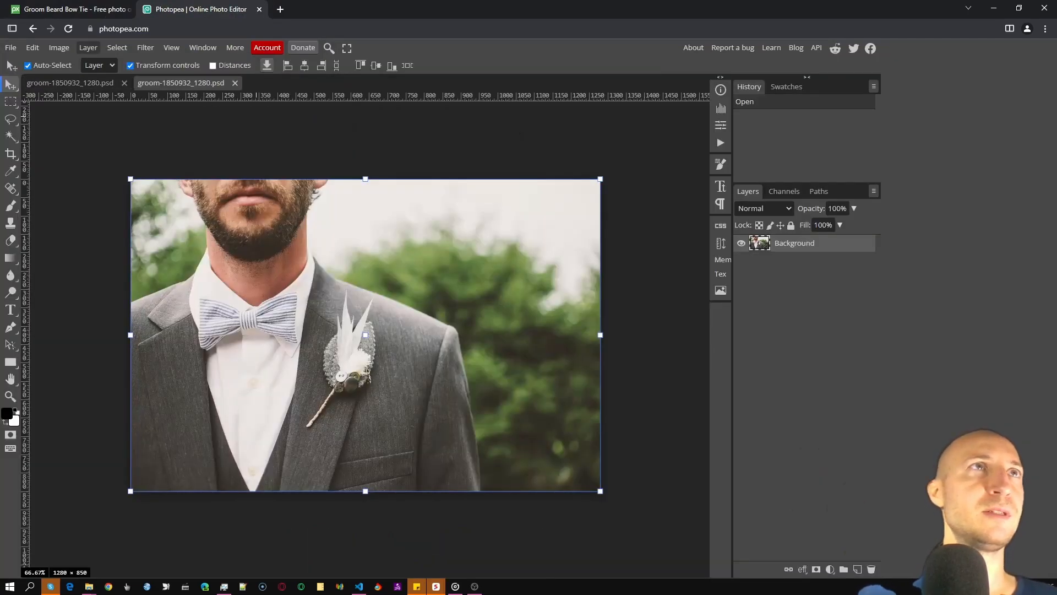
Duplicate the groom photo's Background layer and lasso loosely around the feather boutonniere, including its stem.
click(88, 47)
click(105, 79)
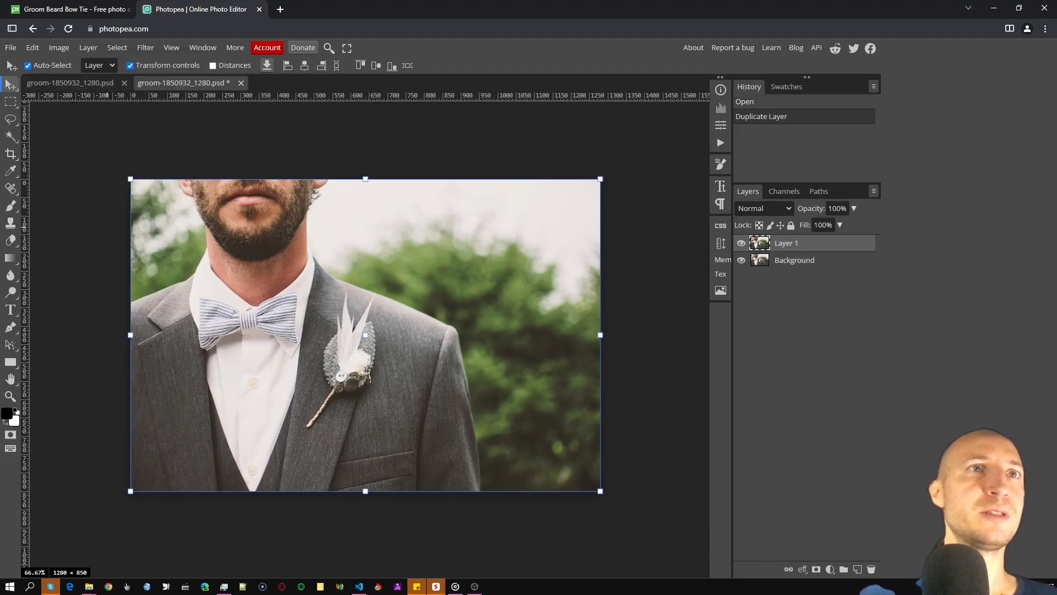
click(11, 119)
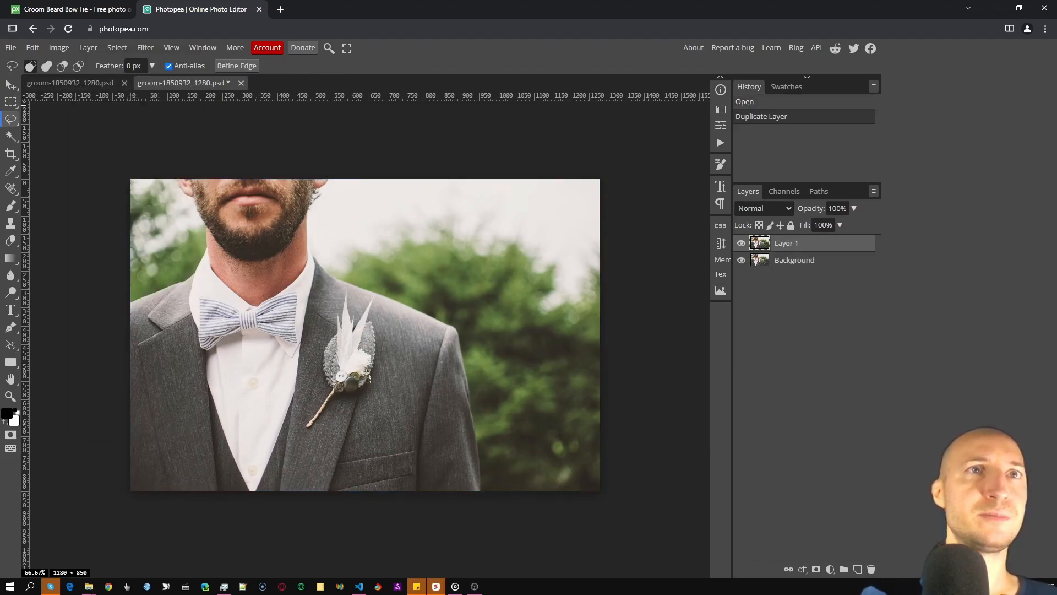
mouse_move(352, 288)
mouse_down()
mouse_move(391, 315)
mouse_move(402, 379)
mouse_move(328, 414)
mouse_move(306, 440)
mouse_move(298, 435)
mouse_move(322, 324)
mouse_move(312, 362)
mouse_move(332, 374)
mouse_up()
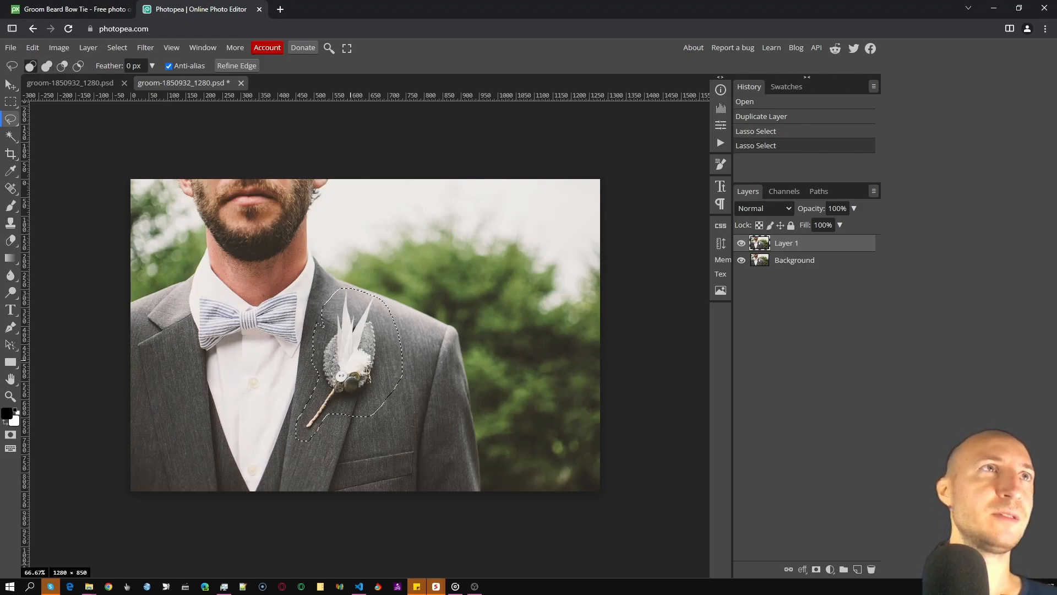
Replace the selected boutonniere with "golden feather" using Magic Replace, deselect it, and compare Layer 1 with the original.
click(11, 189)
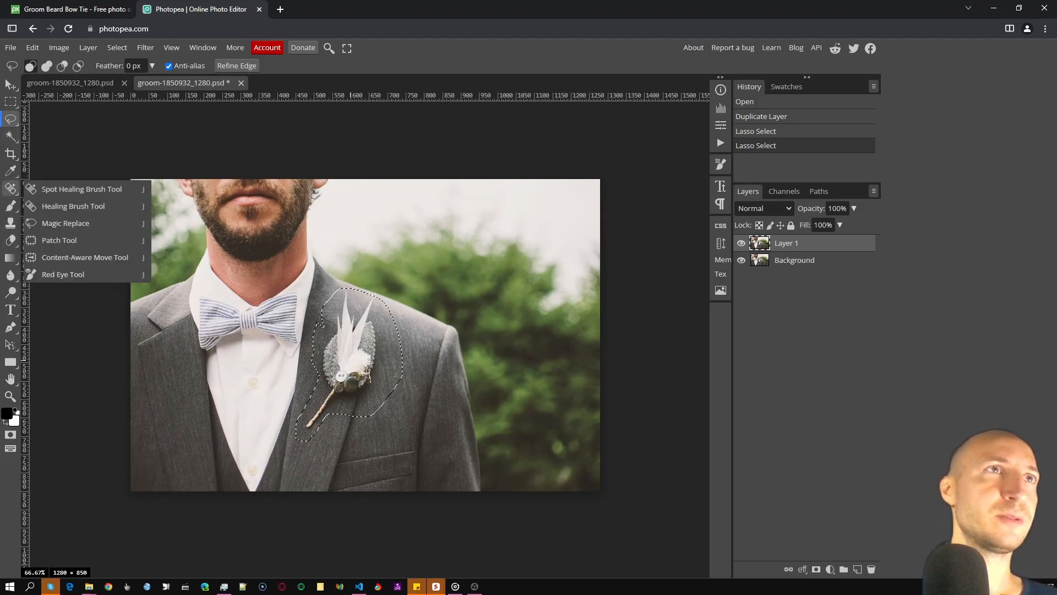
click(64, 222)
click(216, 66)
text(gold)
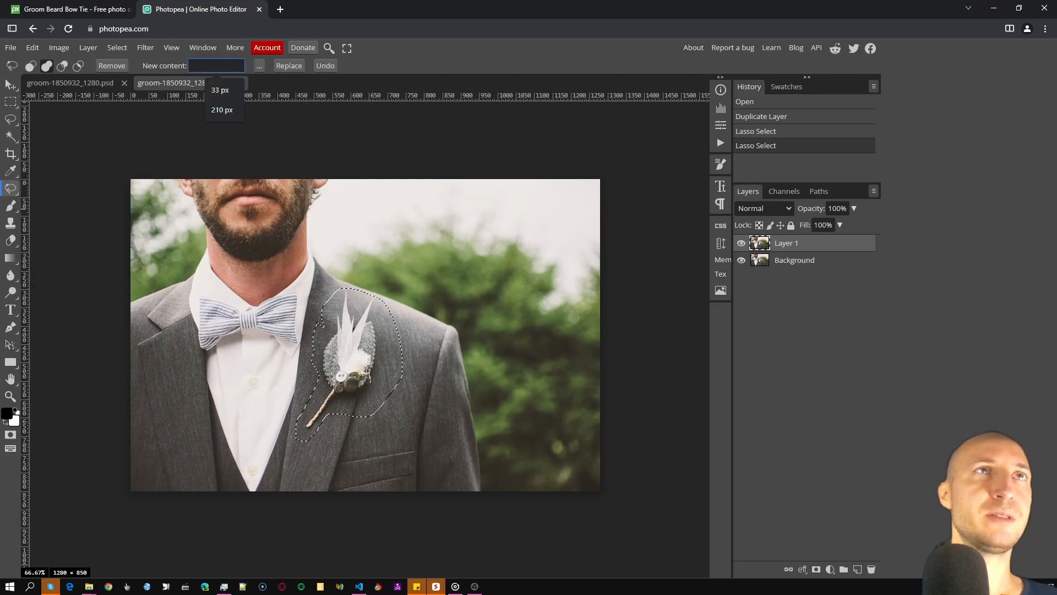
text(en feather)
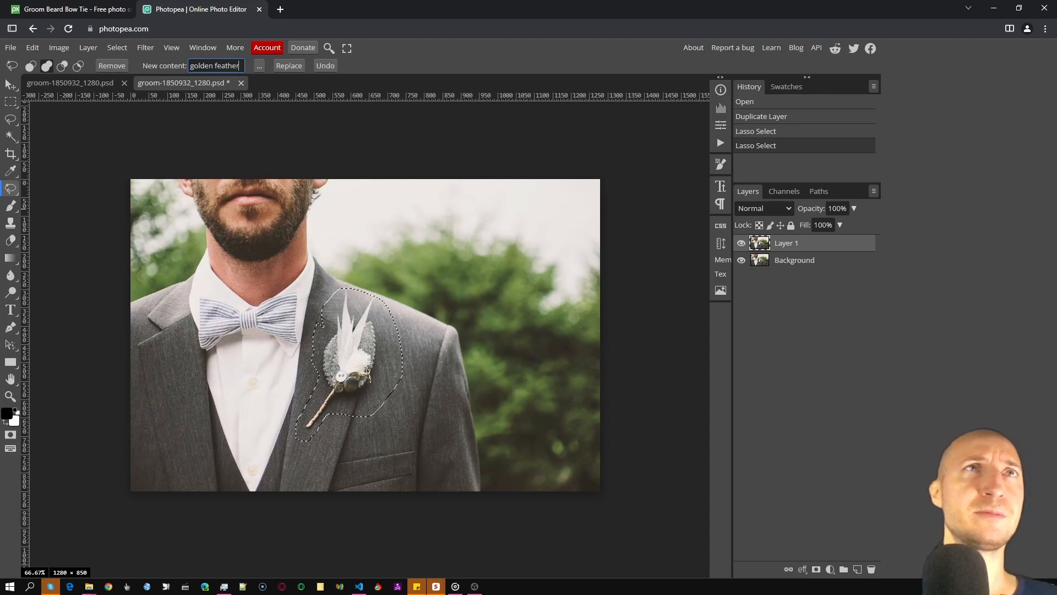
click(289, 65)
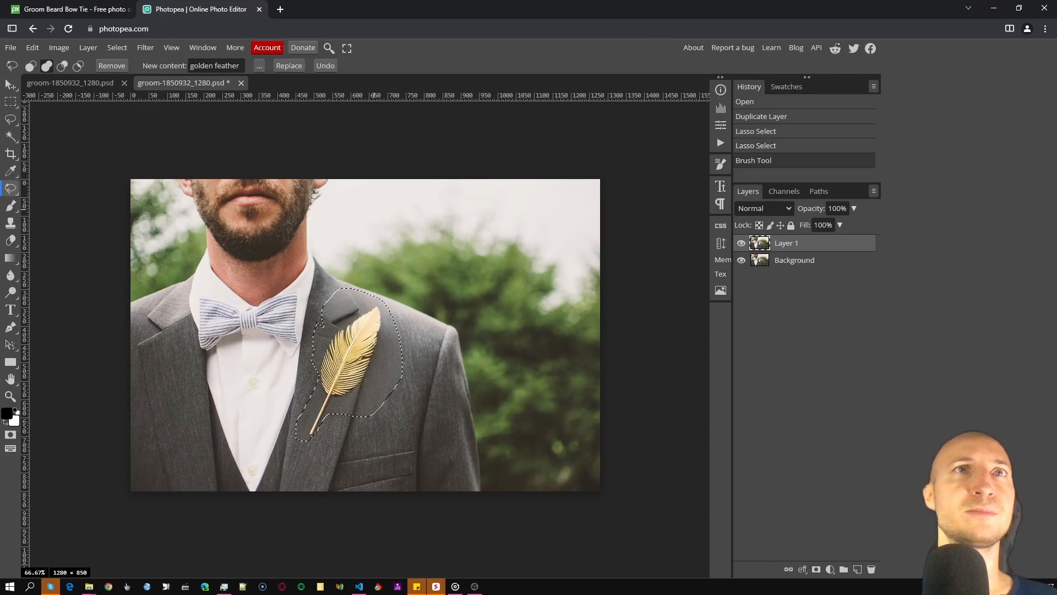
key(ctrl+d)
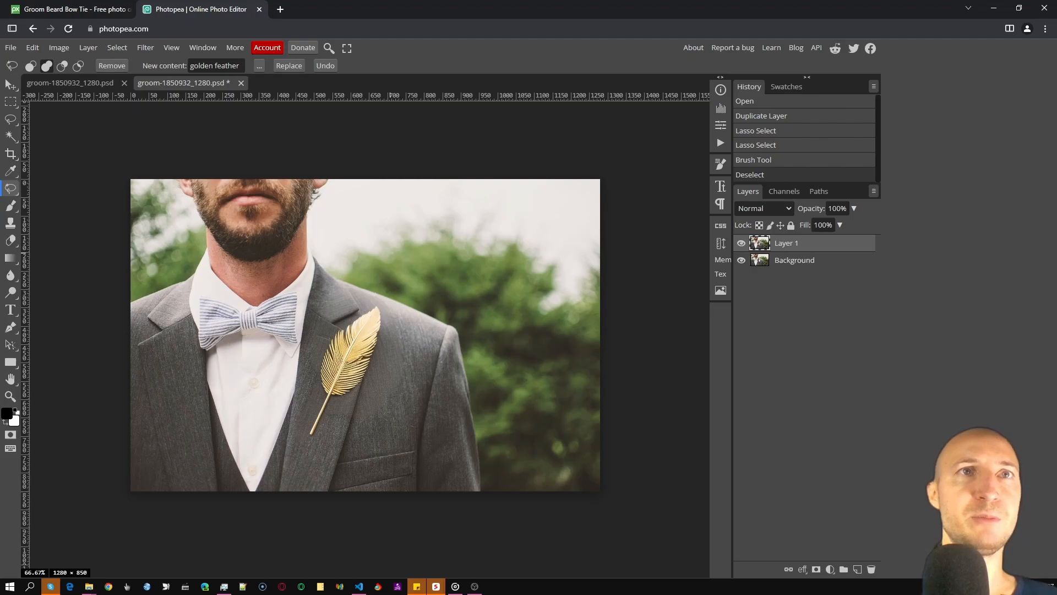
click(741, 243)
click(741, 243)
scroll(399, 289, down, 1)
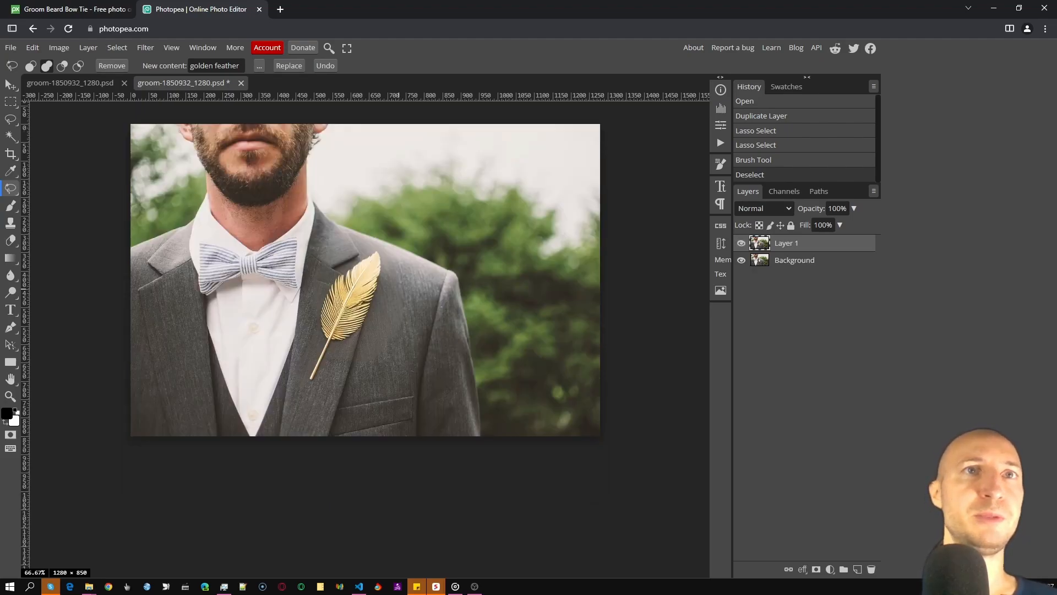
scroll(399, 289, up, 1)
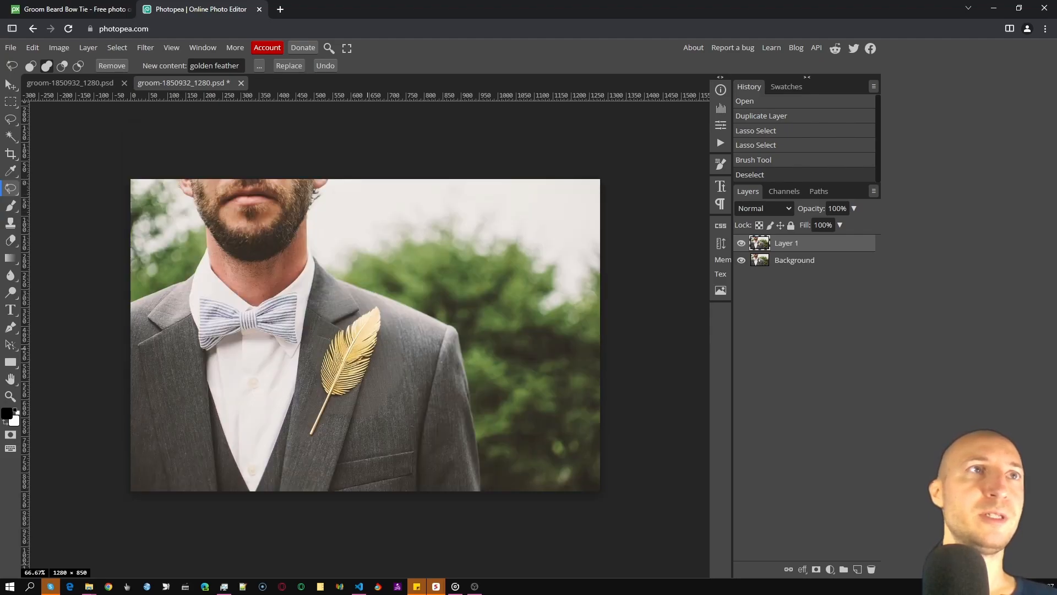
Lasso the man's suit, shirt and bow tie with a wide margin, refining the selection's edge along the neck.
mouse_move(115, 298)
mouse_down()
mouse_move(308, 250)
mouse_move(385, 270)
mouse_move(457, 305)
mouse_move(495, 382)
mouse_move(449, 545)
mouse_move(98, 515)
mouse_move(113, 302)
mouse_up()
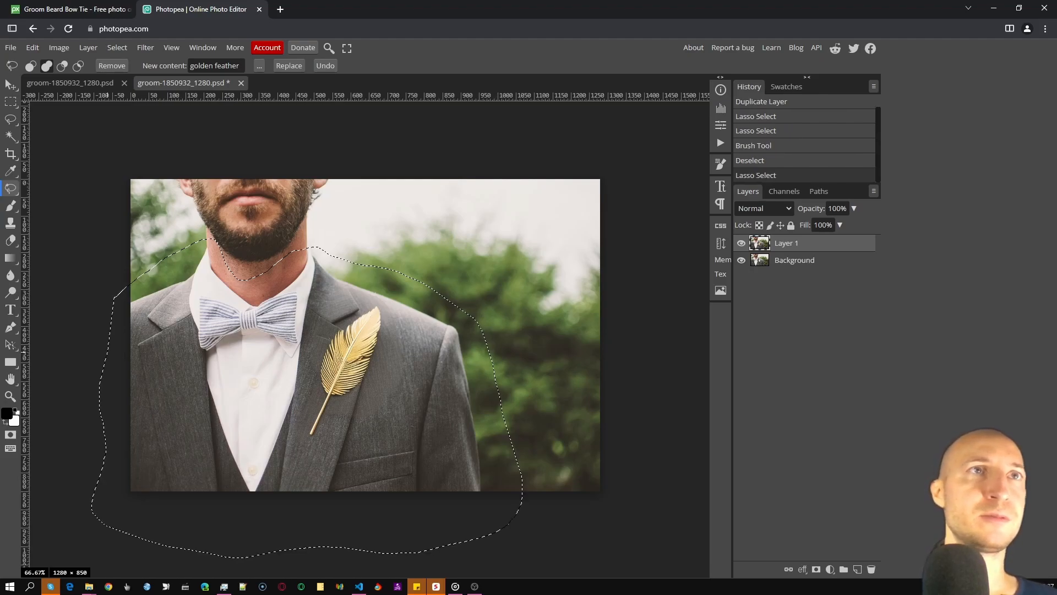
click(63, 66)
drag(306, 249, 328, 238)
mouse_move(238, 286)
mouse_down()
mouse_move(172, 217)
mouse_move(208, 201)
mouse_move(359, 198)
mouse_up()
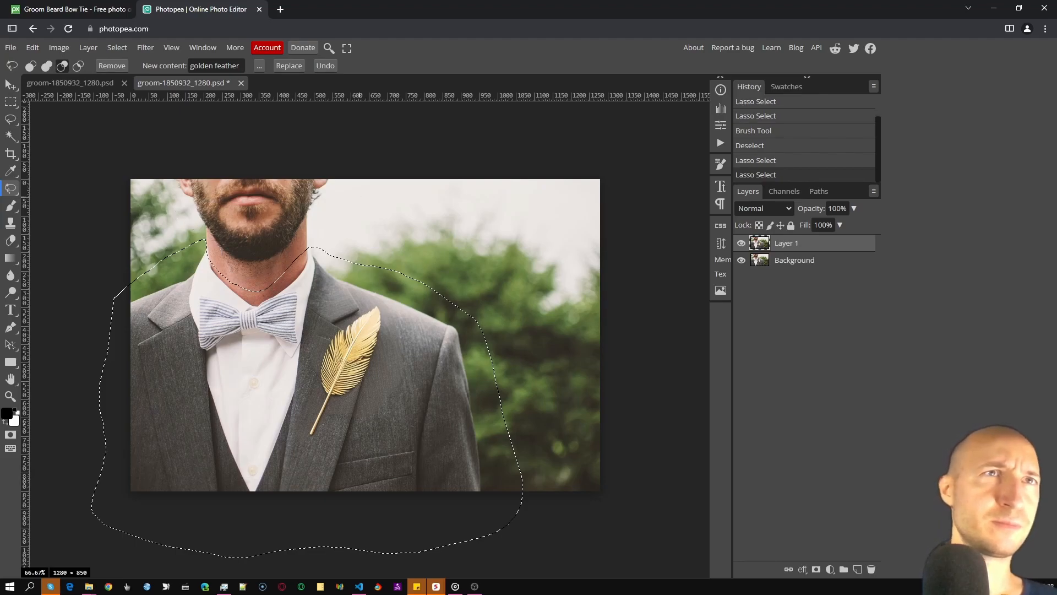
key(shift)
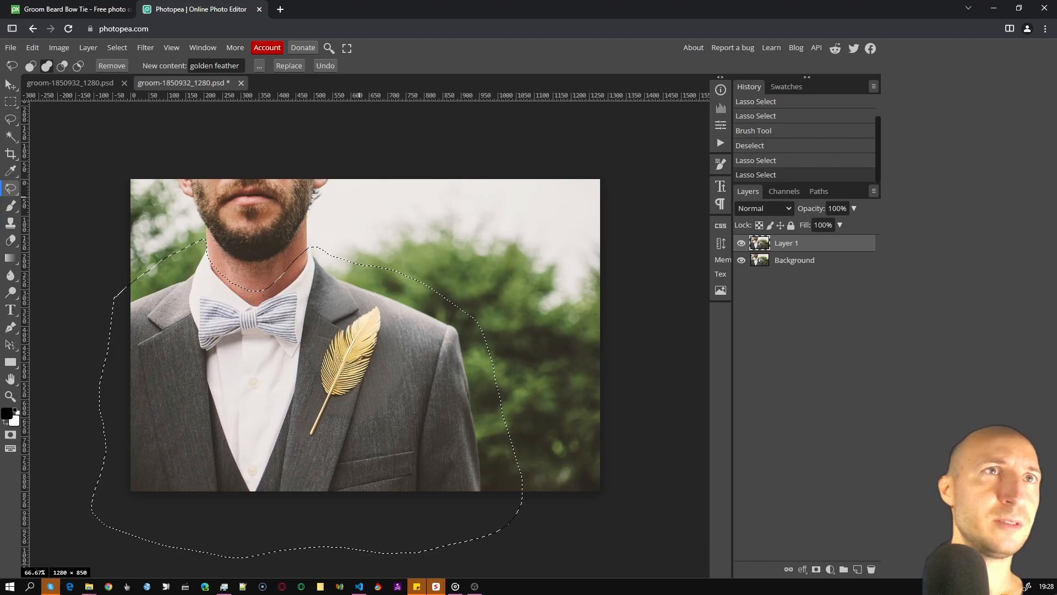
drag(188, 262, 188, 266)
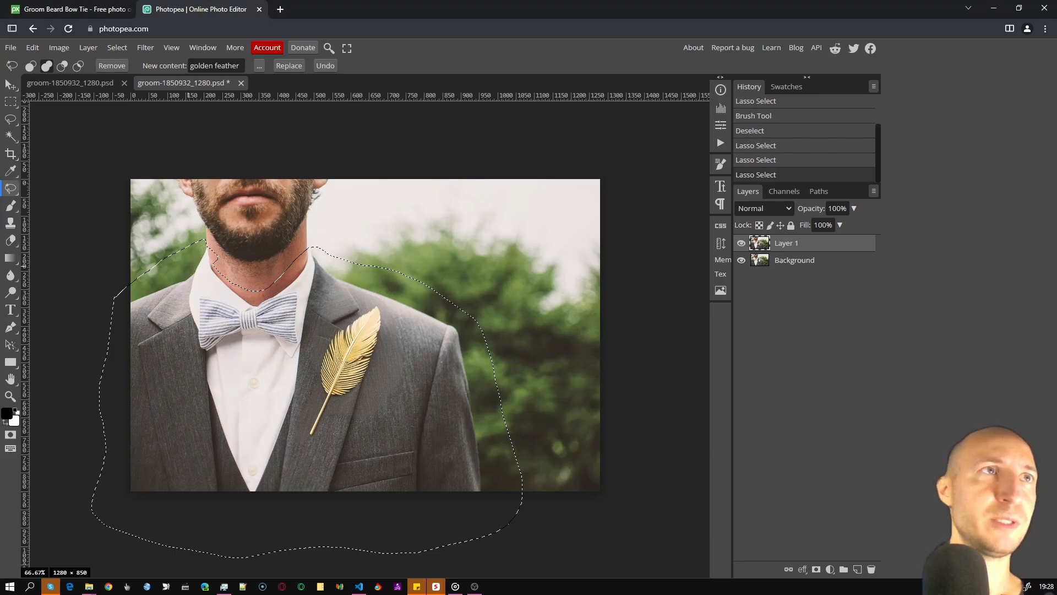
Replace the selected suit, shirt and bow tie with "t-shirt" using Magic Replace, and deselect the area.
drag(243, 66, 190, 66)
text(swea)
key(BackSpace)
key(BackSpace)
key(BackSpace)
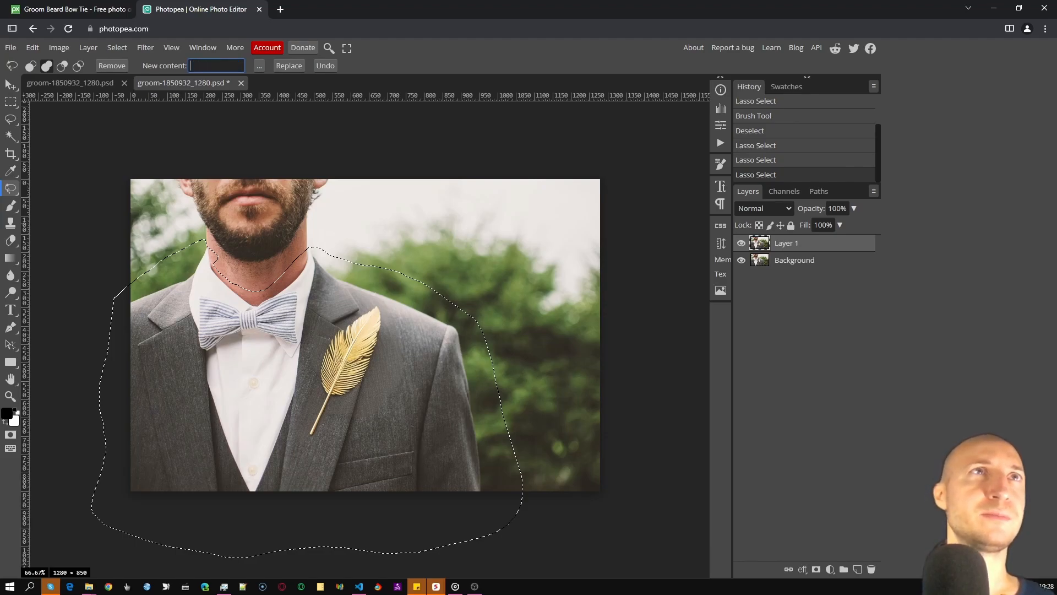
text(tshirt)
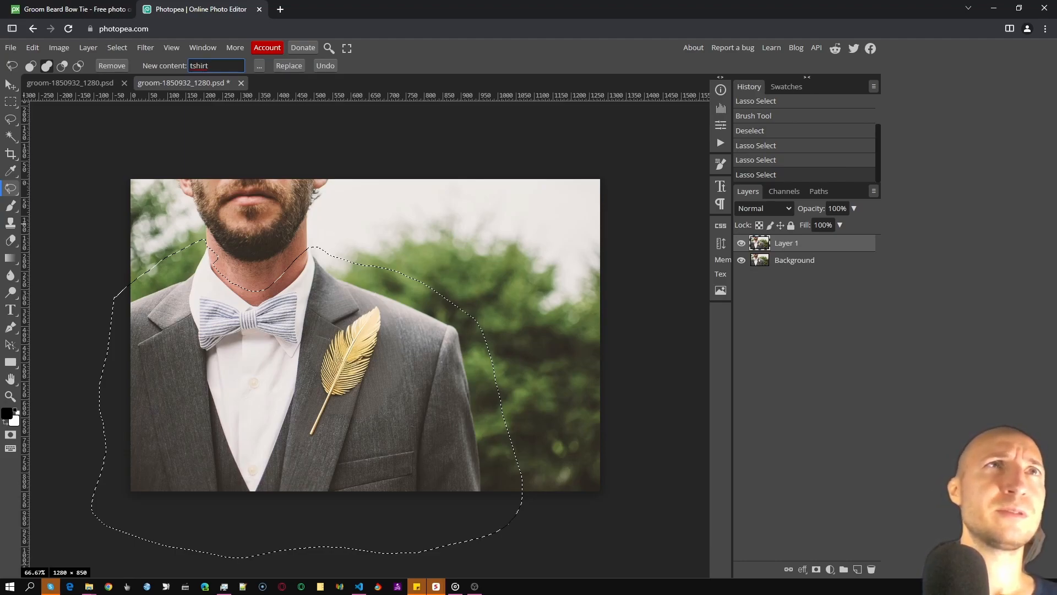
right_click(203, 69)
click(220, 79)
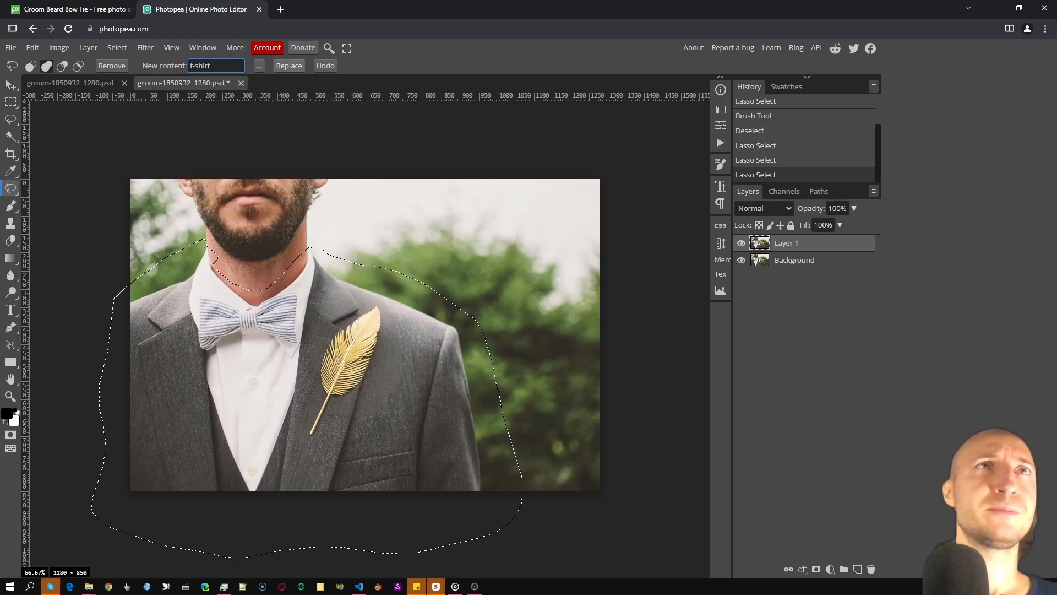
key(Return)
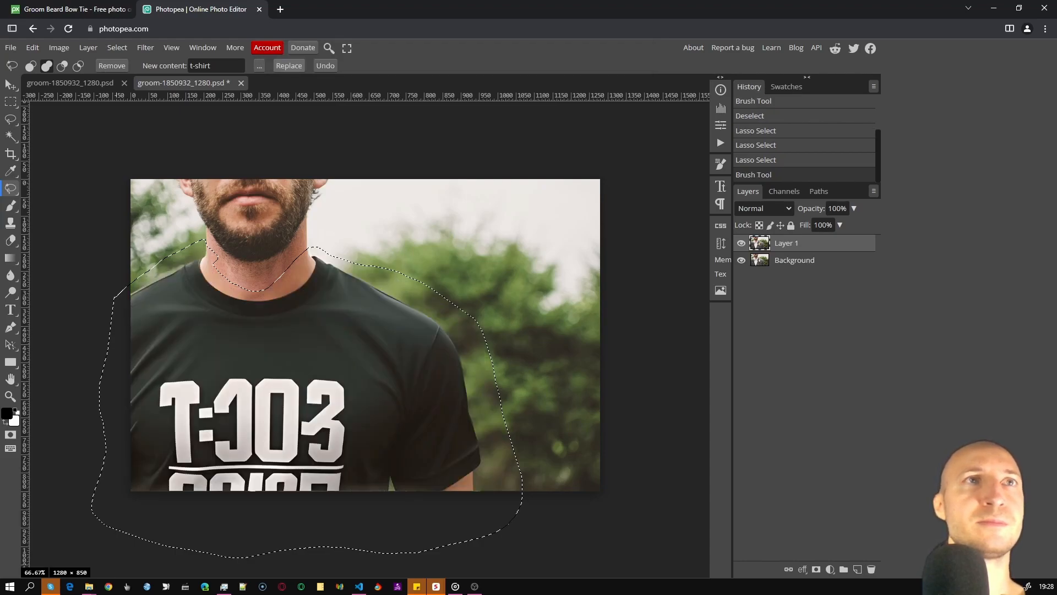
key(ctrl+d)
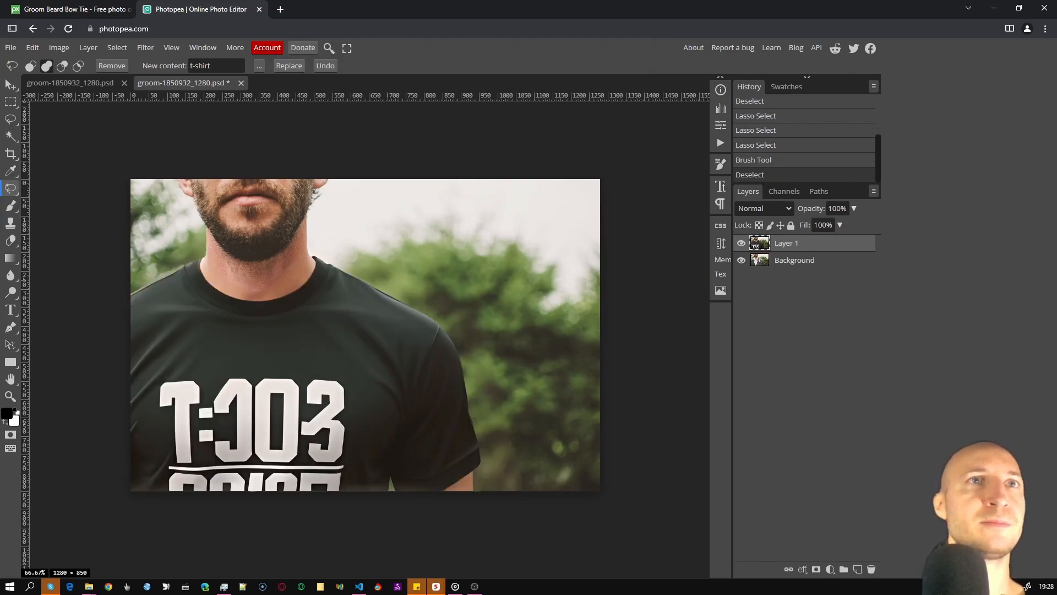
Make a rectangular selection around the white lettering printed on the T-shirt, reaching down to the photo's lower edge.
key(z)
drag(381, 394, 368, 393)
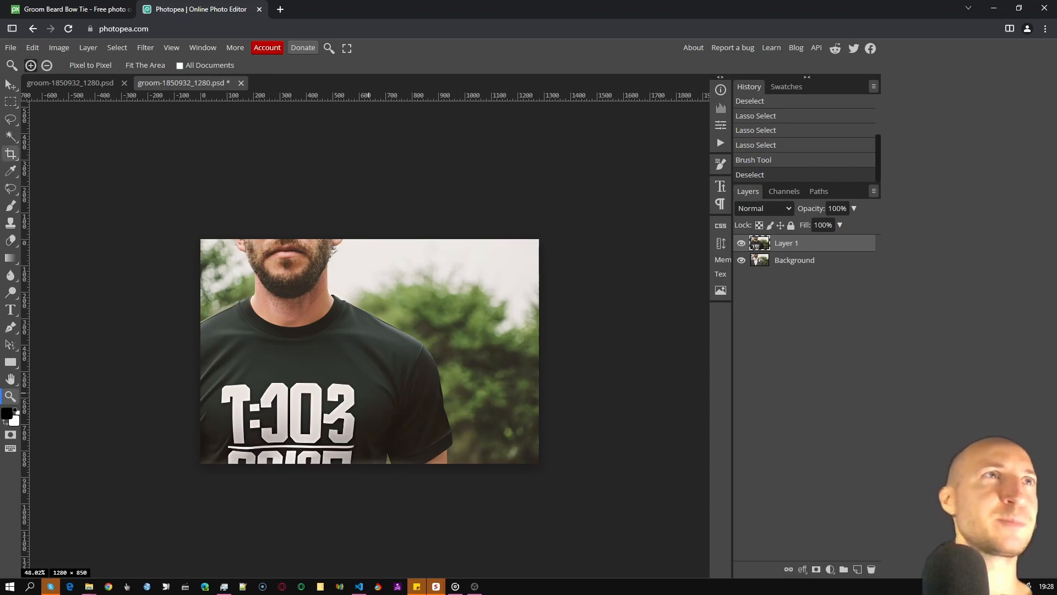
click(11, 102)
drag(211, 370, 372, 473)
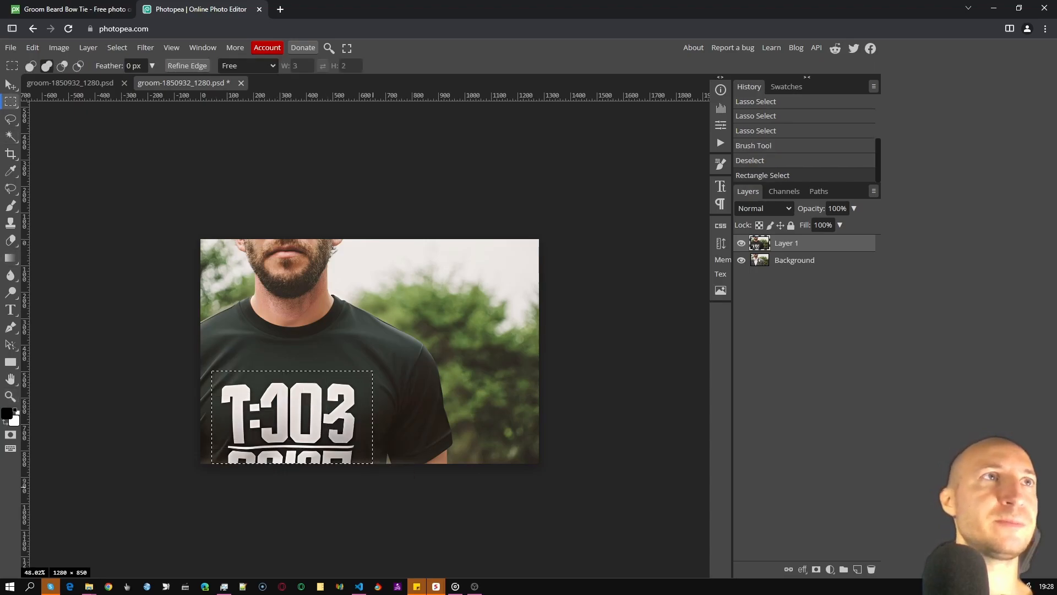
Try replacing the selected shirt print with "power puff girls art" using Magic Replace, deselect it, and inspect the new artwork up close.
click(11, 189)
triple_click(204, 66)
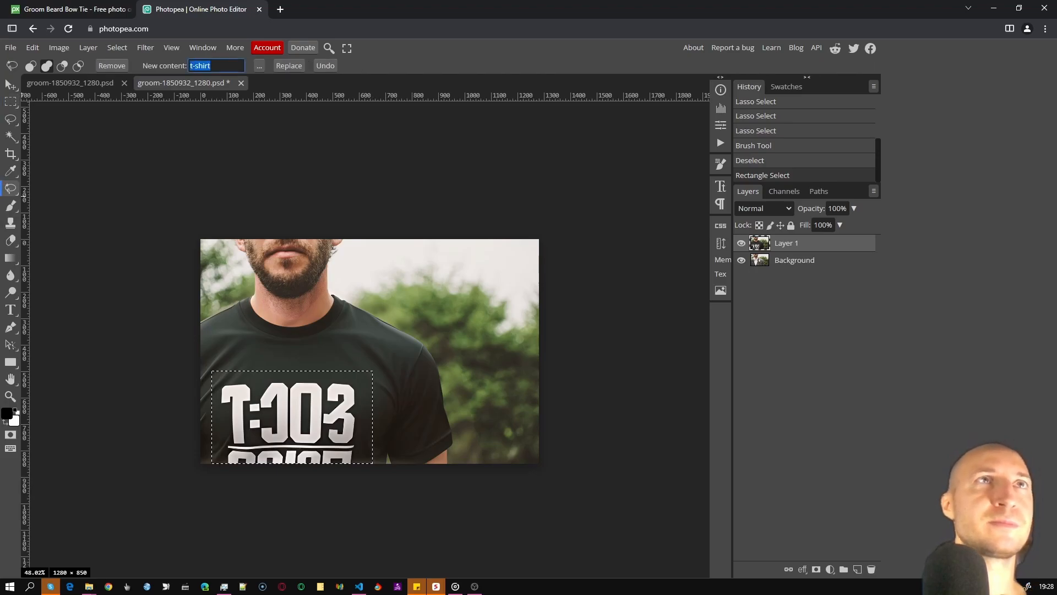
text(p)
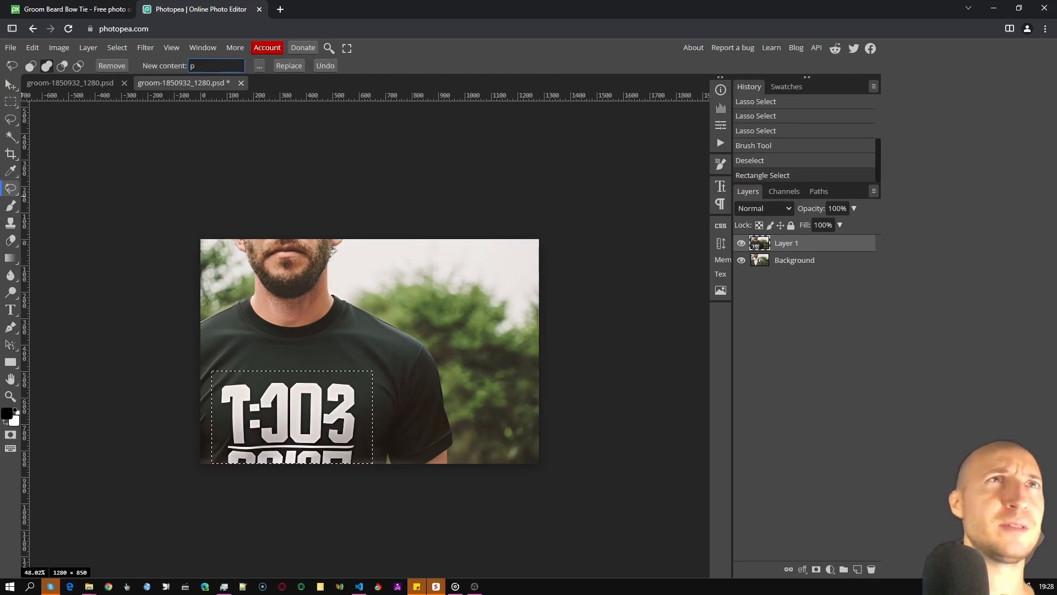
text(ower puff girls)
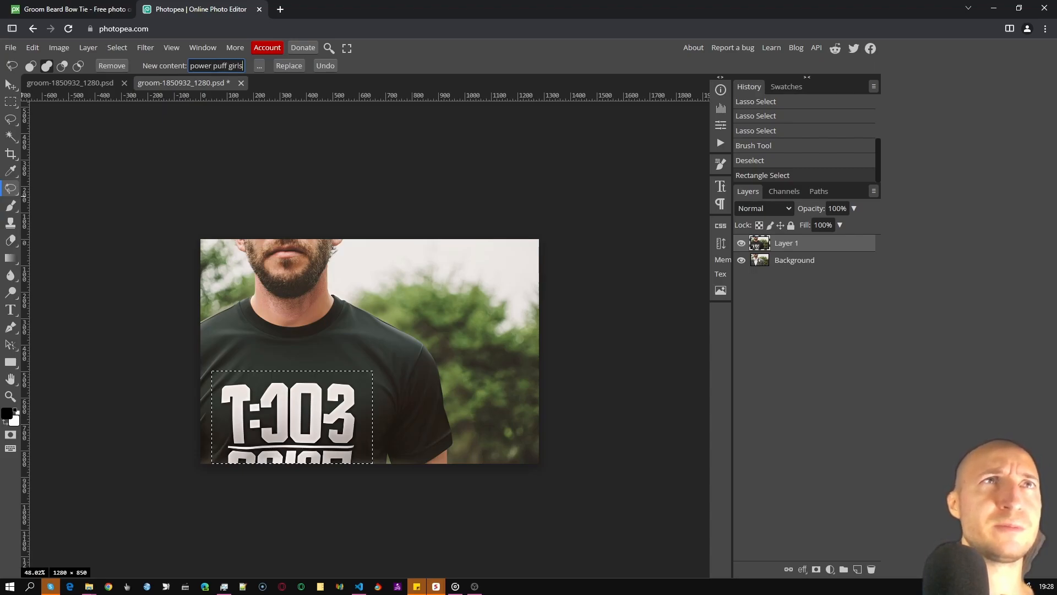
text( art)
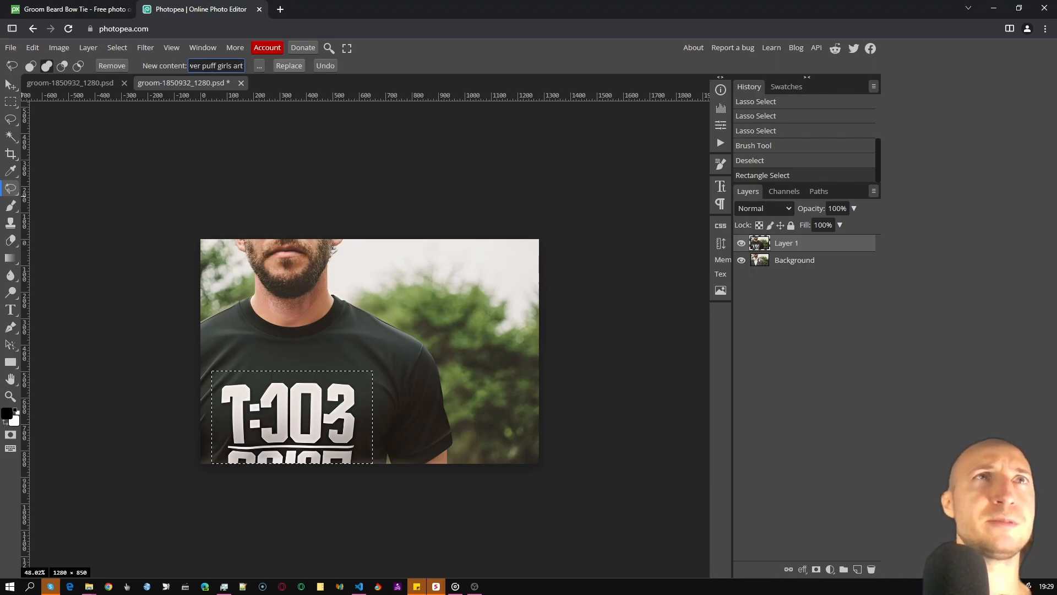
click(289, 66)
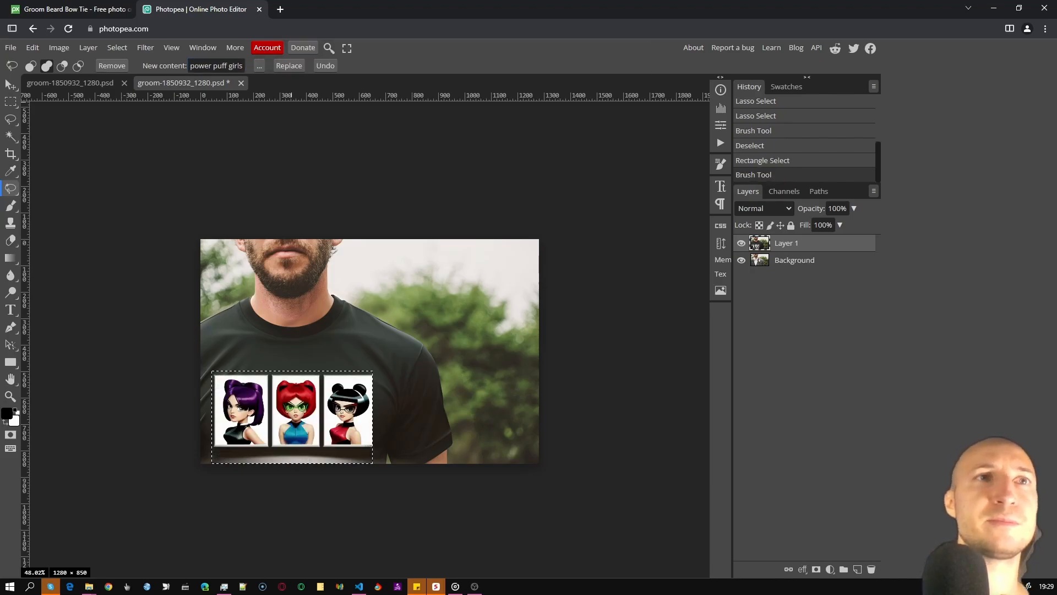
key(ctrl+d)
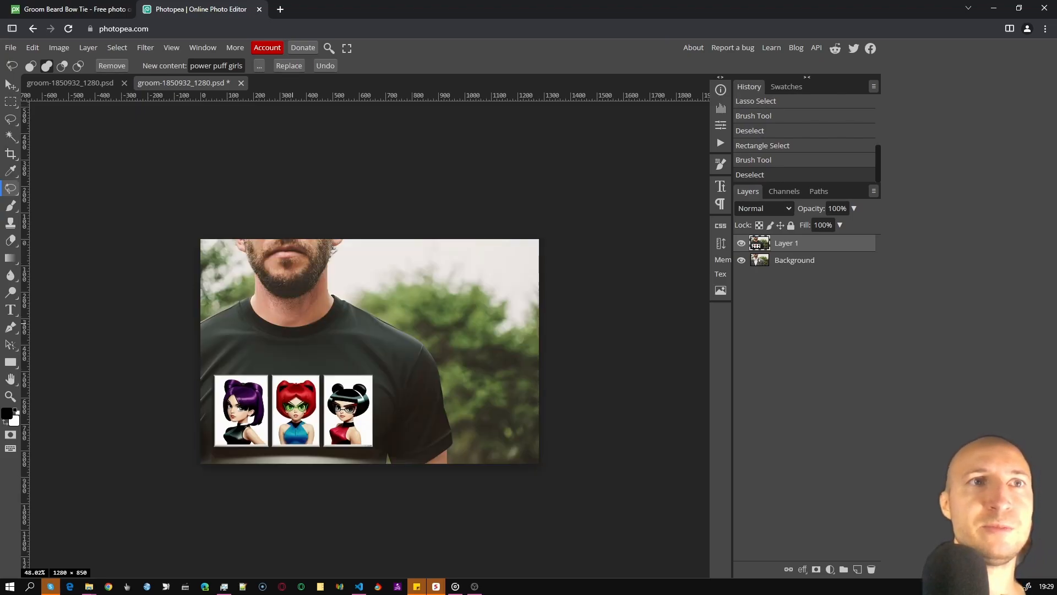
key(z)
drag(301, 463, 336, 467)
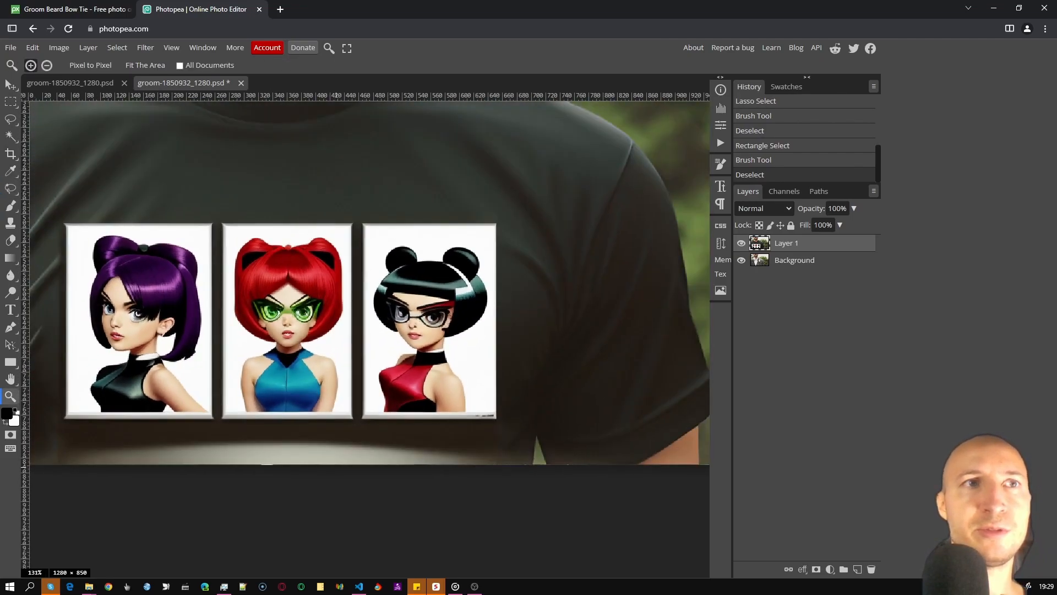
drag(405, 362, 371, 366)
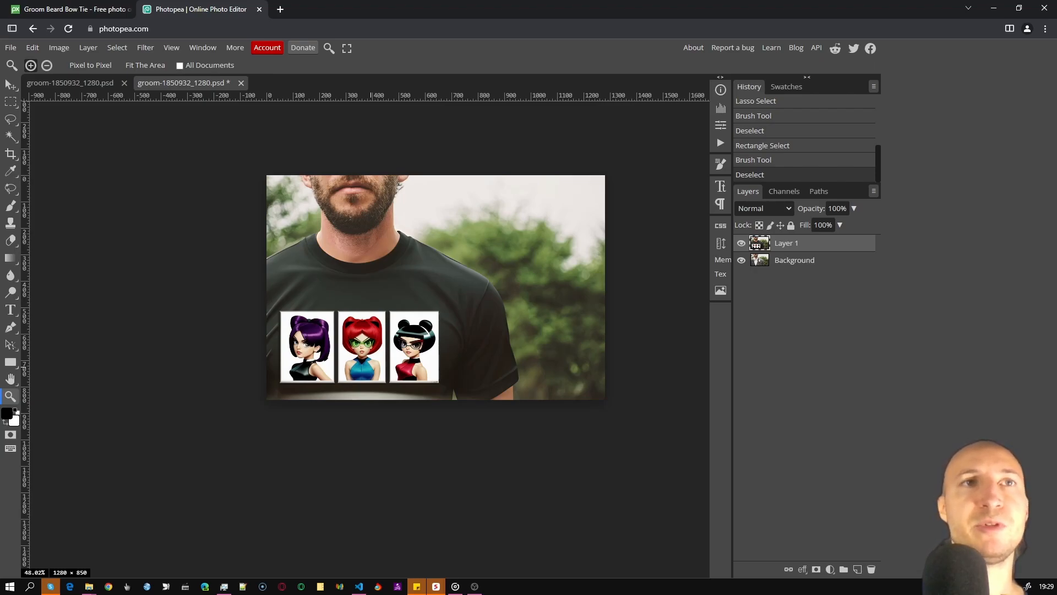
Undo the artwork replacement on the shirt, inspect the restored print's lower edge, and clear the rectangular selection.
key(ctrl+z)
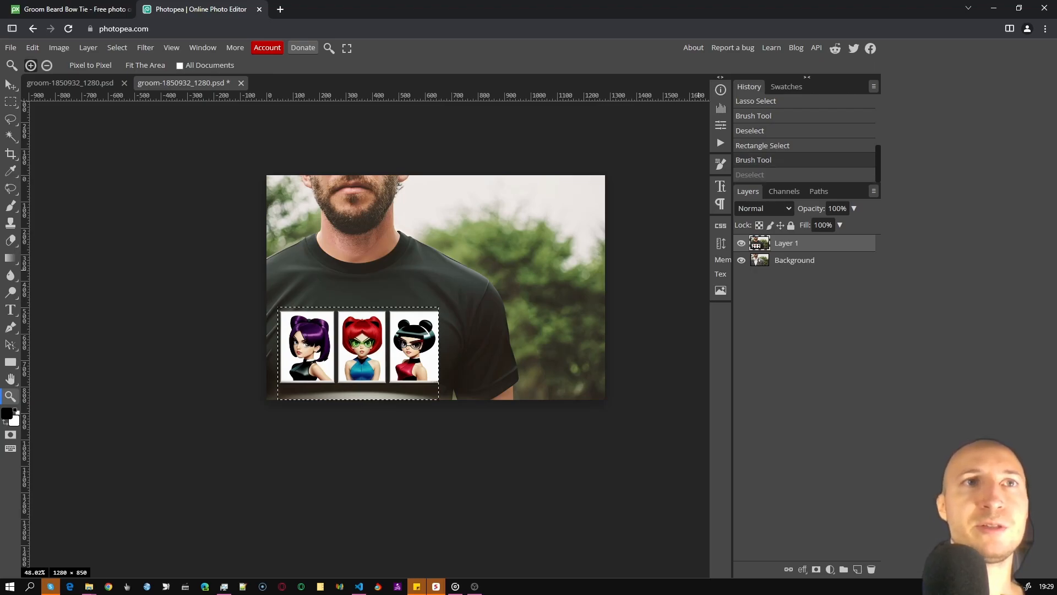
key(ctrl+z)
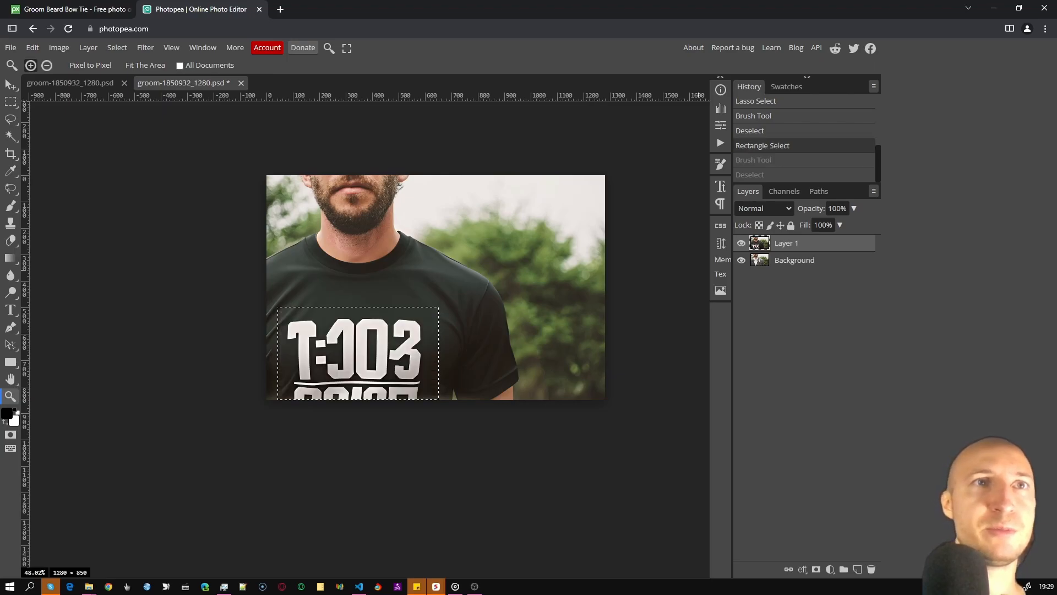
drag(419, 398, 487, 392)
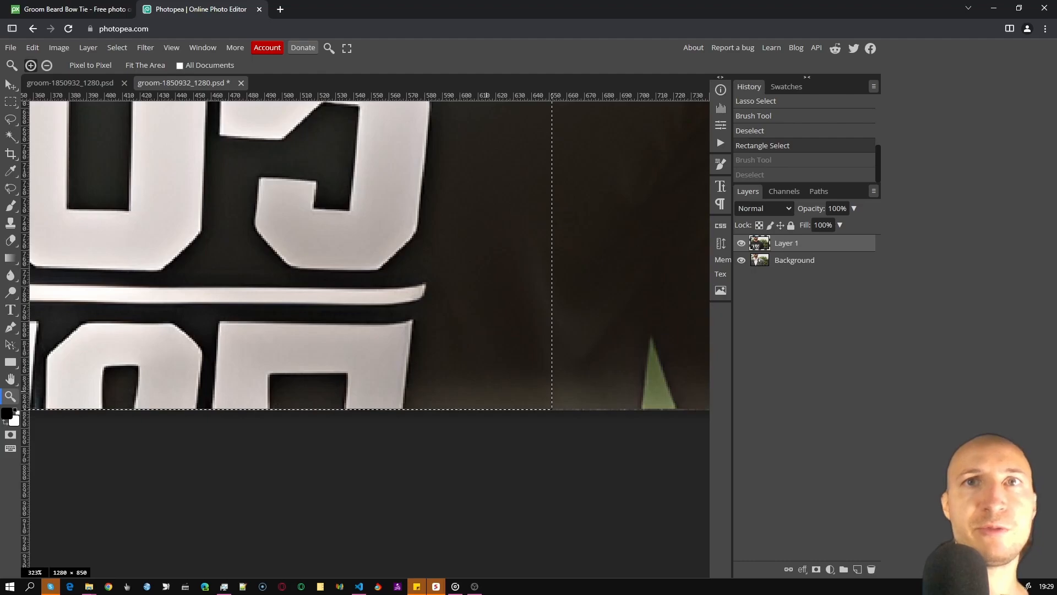
drag(609, 380, 561, 378)
drag(561, 377, 421, 431)
drag(475, 360, 465, 358)
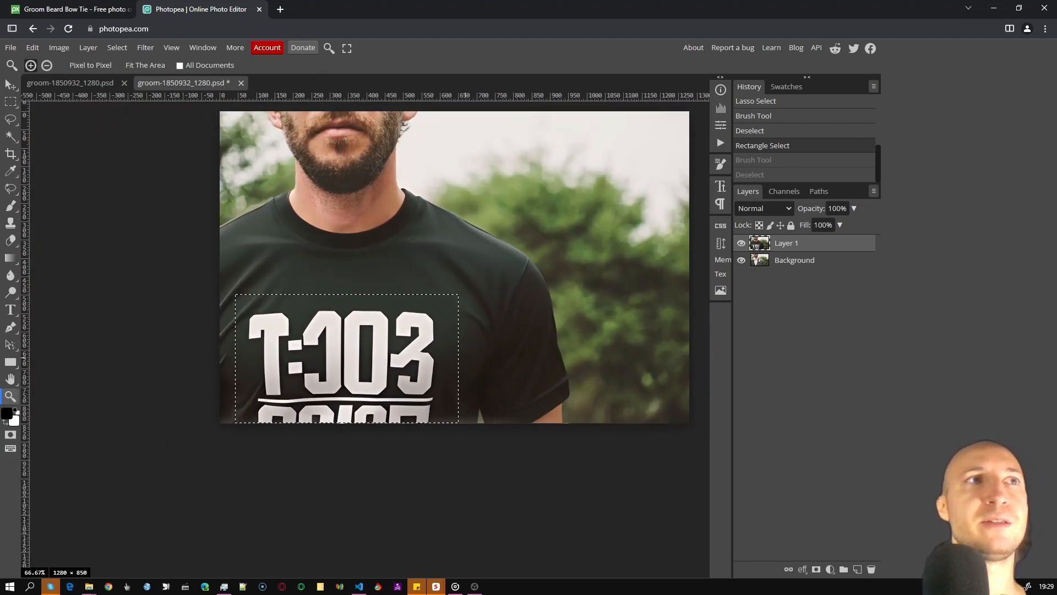
click(10, 102)
key(ctrl+d)
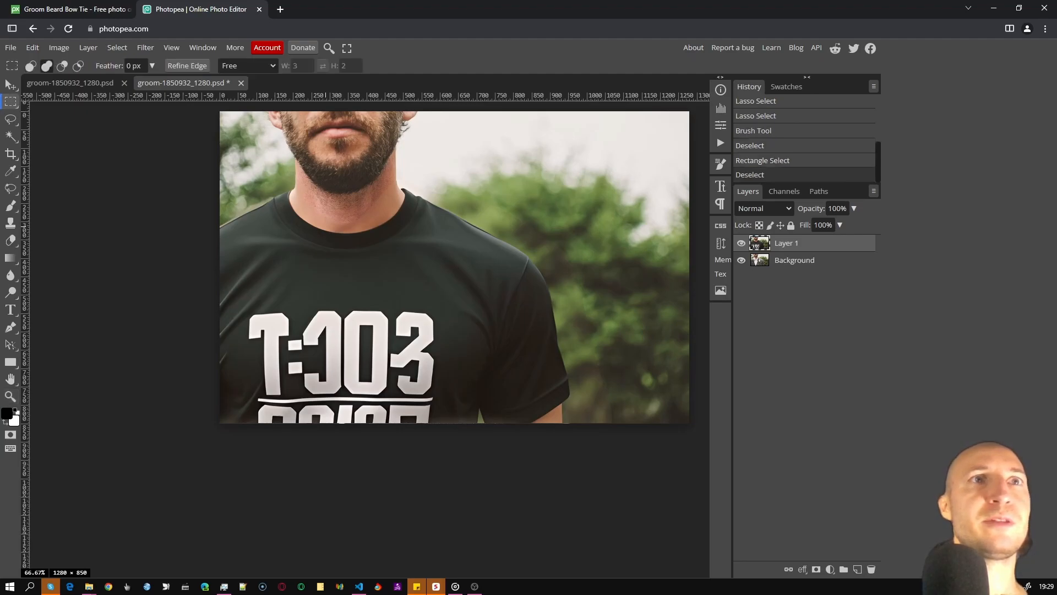